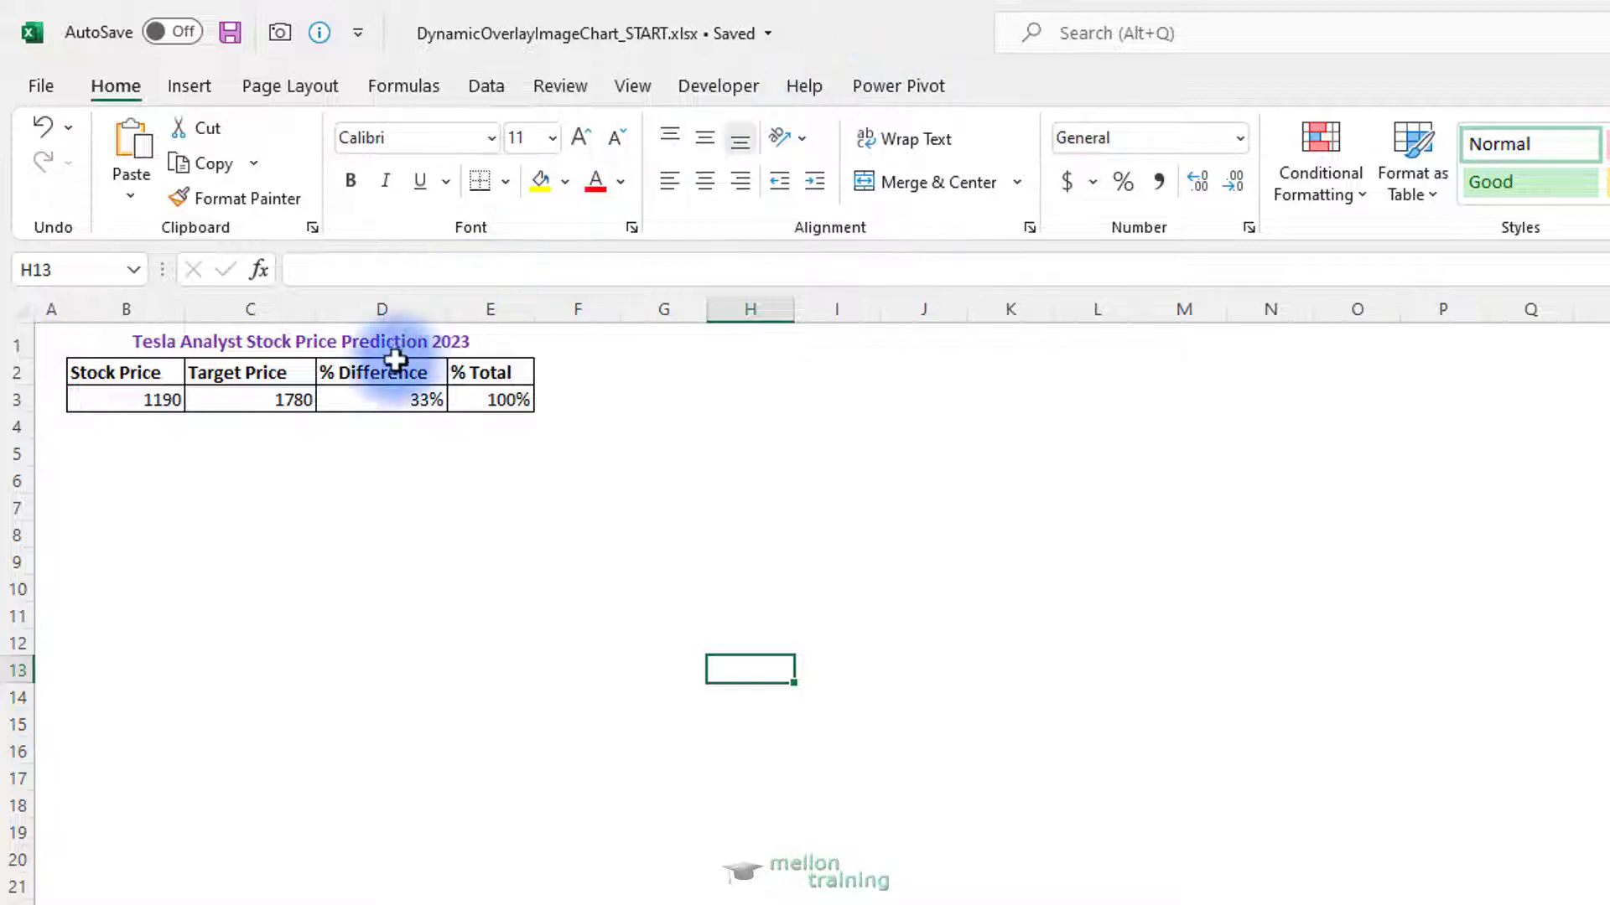
# Step: Insert a 2-D clustered column chart from D2:E3, place it below the table and enlarge it slightly
pyautogui.moveTo(382, 373); pyautogui.dragTo(470, 403)
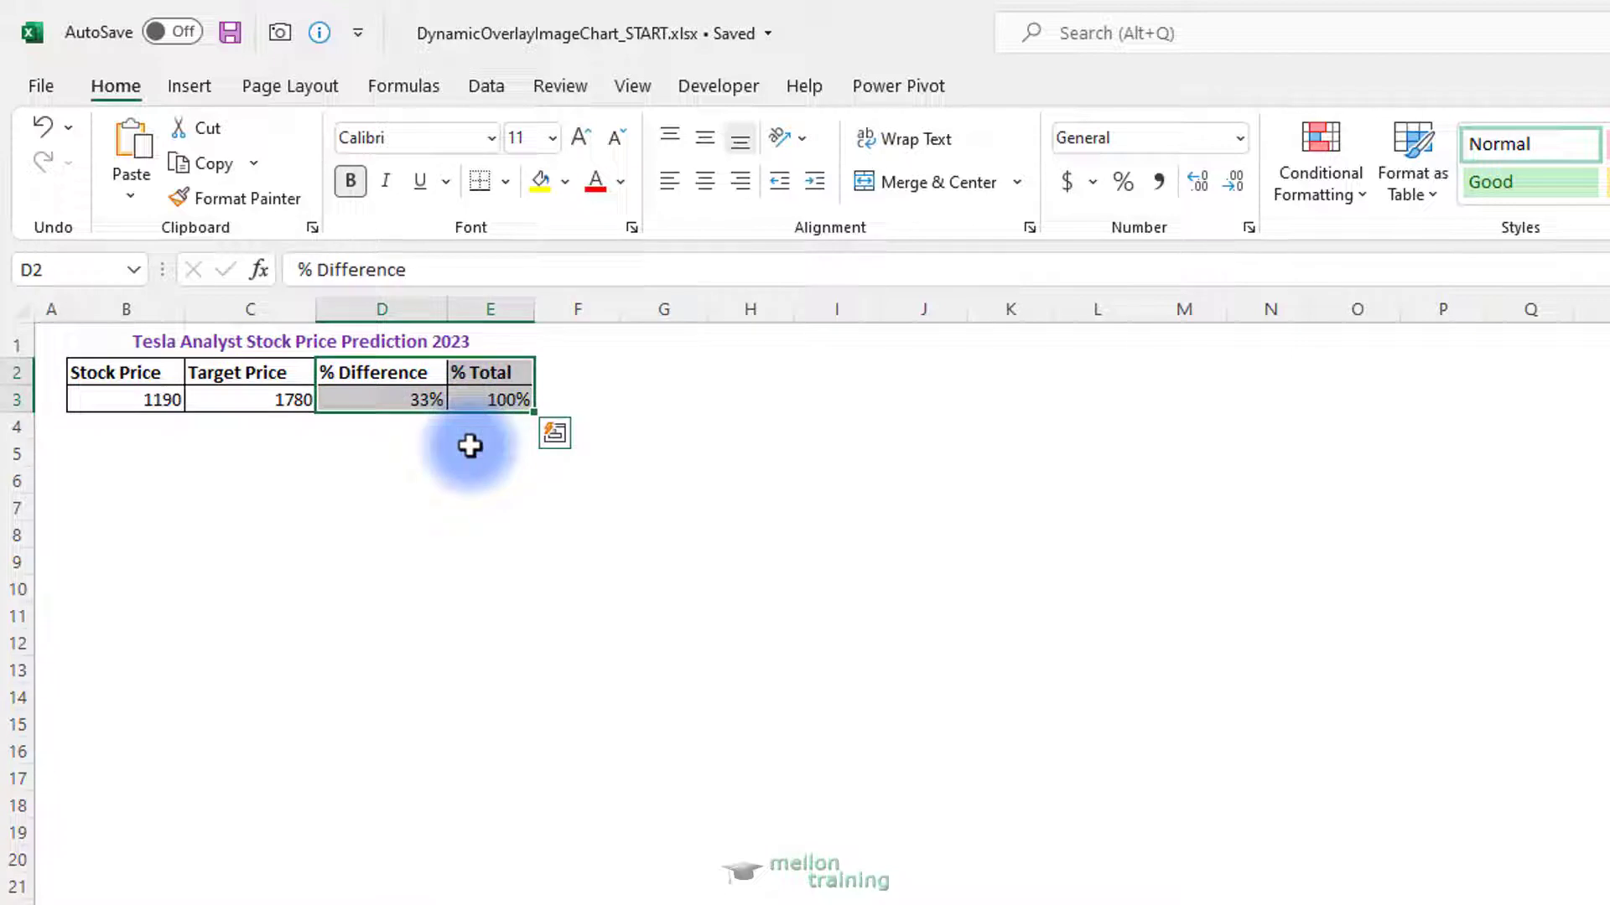
pyautogui.click(185, 92)
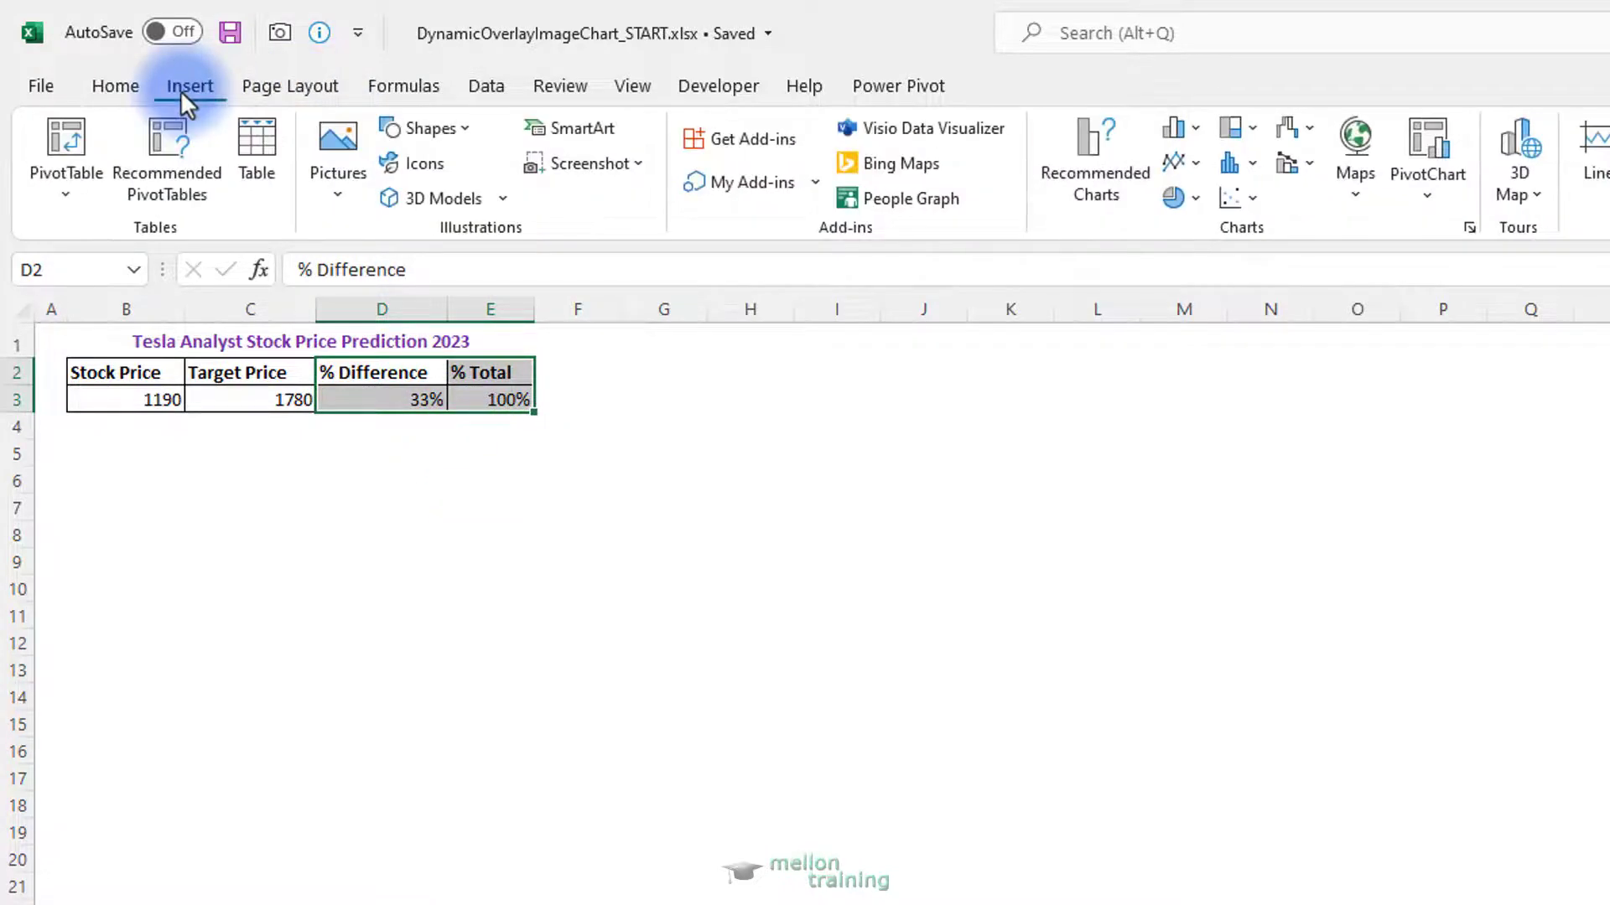
pyautogui.click(1190, 129)
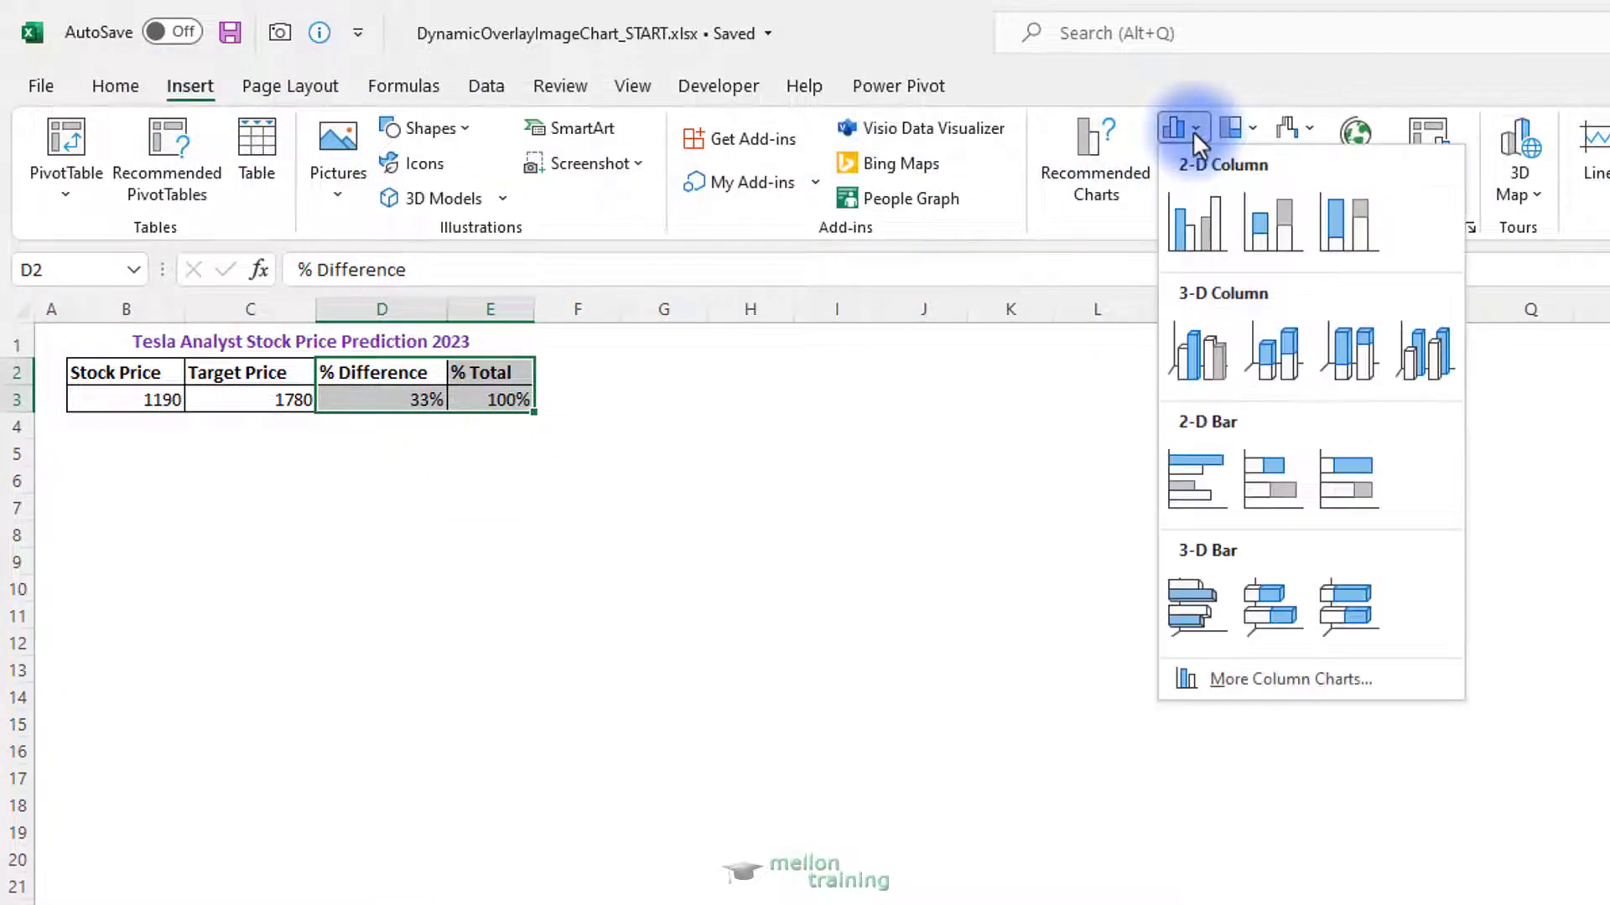
pyautogui.click(1183, 224)
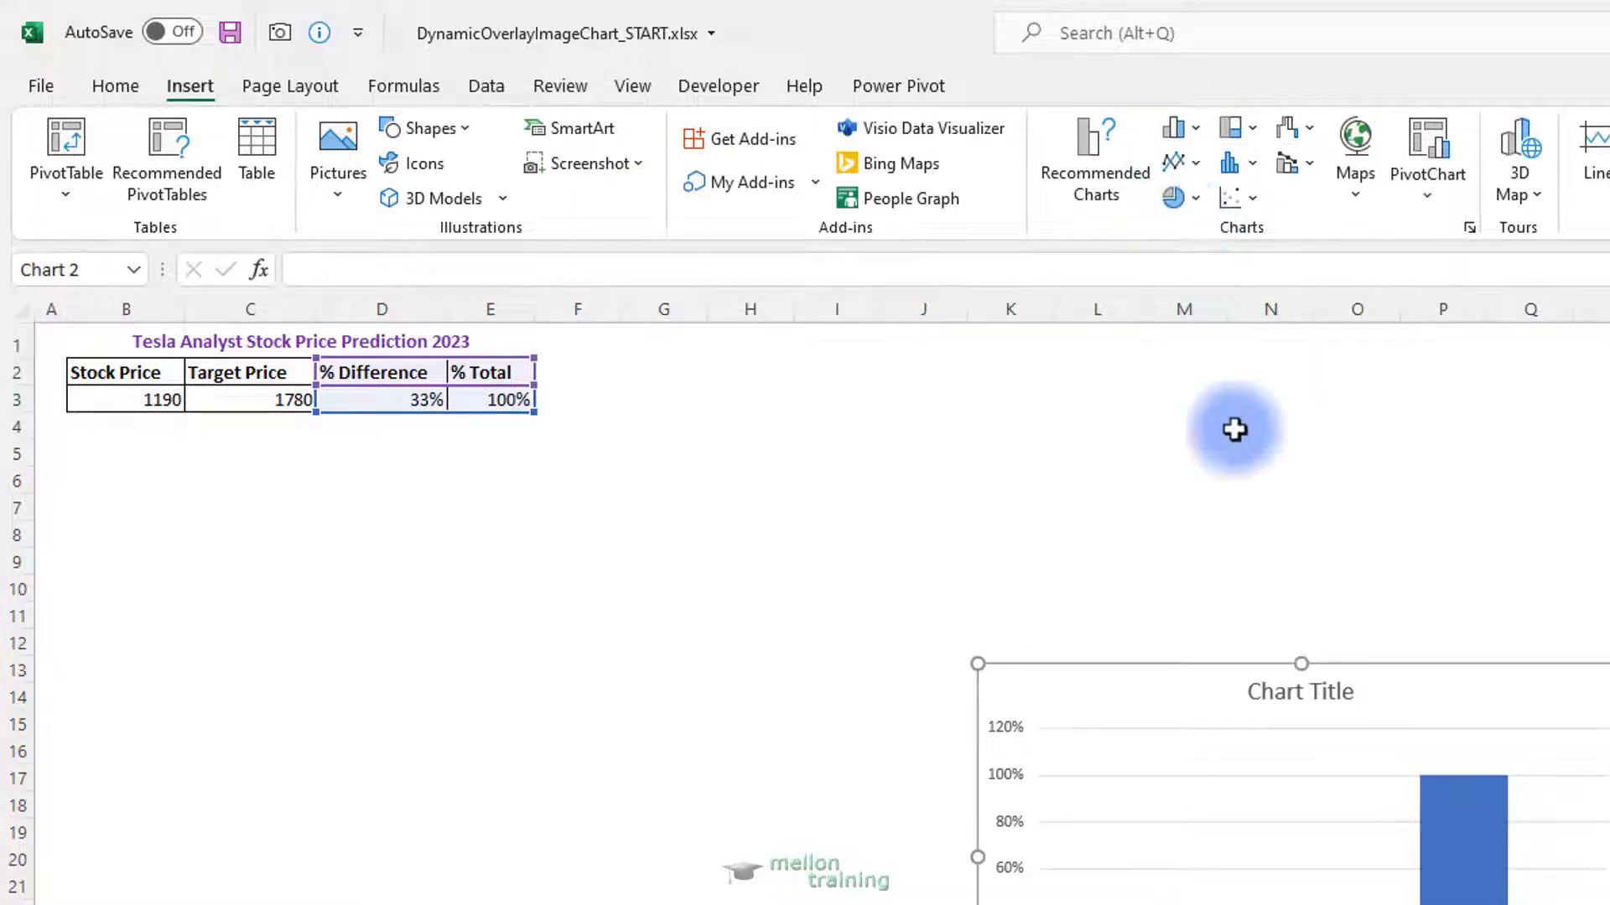
pyautogui.moveTo(1080, 664); pyautogui.dragTo(330, 465)
pyautogui.moveTo(806, 861); pyautogui.dragTo(912, 904)
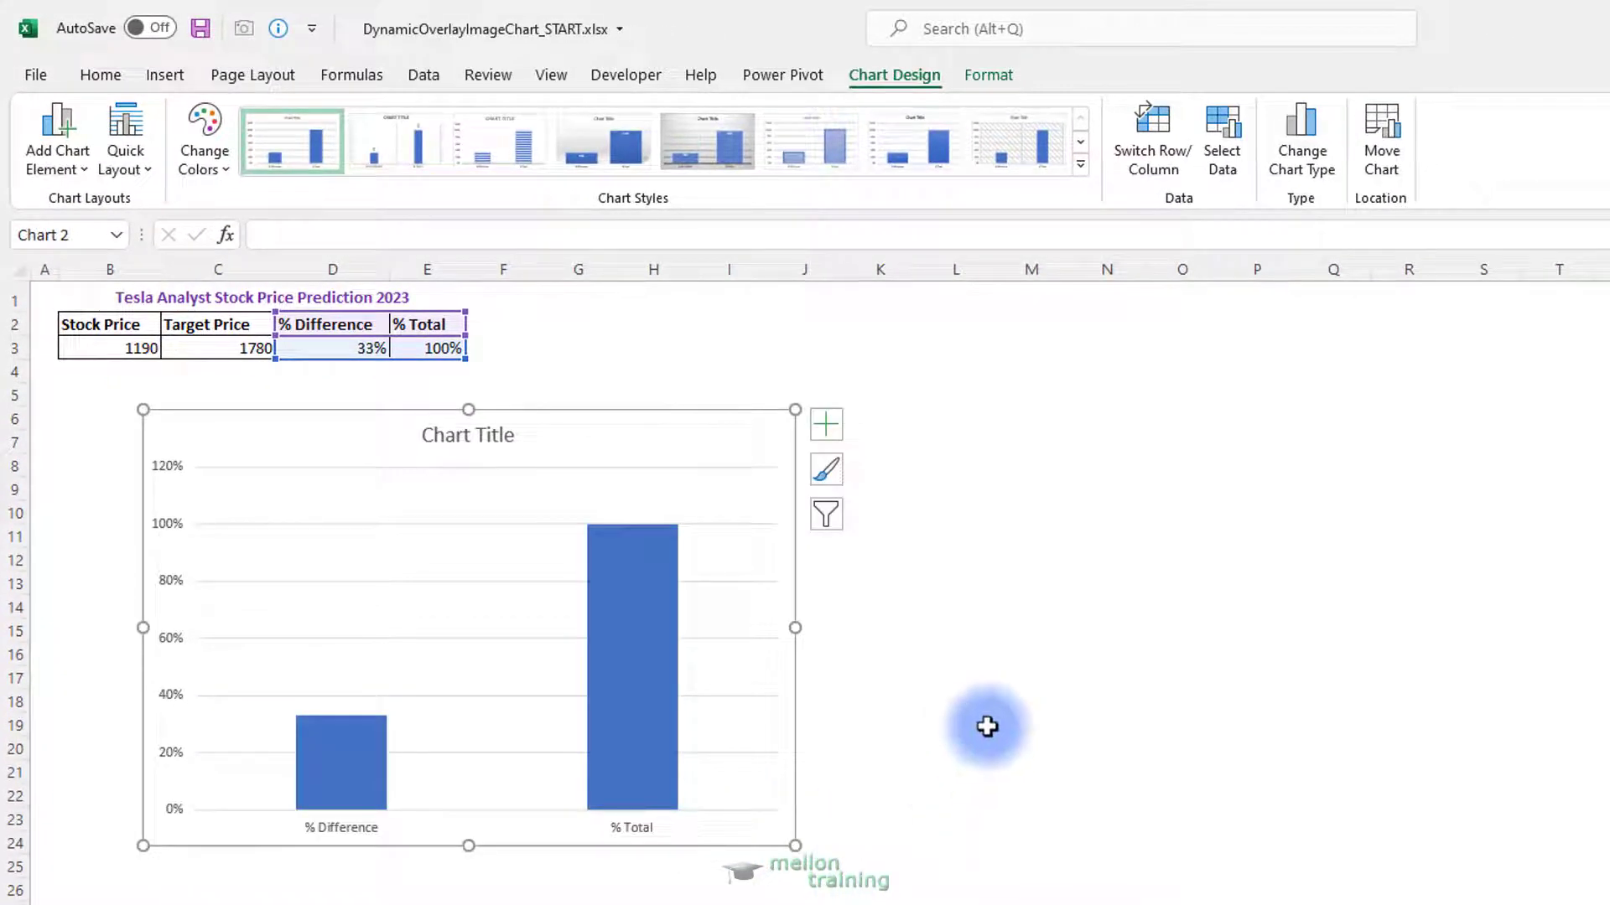
# Step: Change the chart to the clustered column variant that plots % Difference and % Total as separate, differently coloured series
pyautogui.rightClick(772, 427)
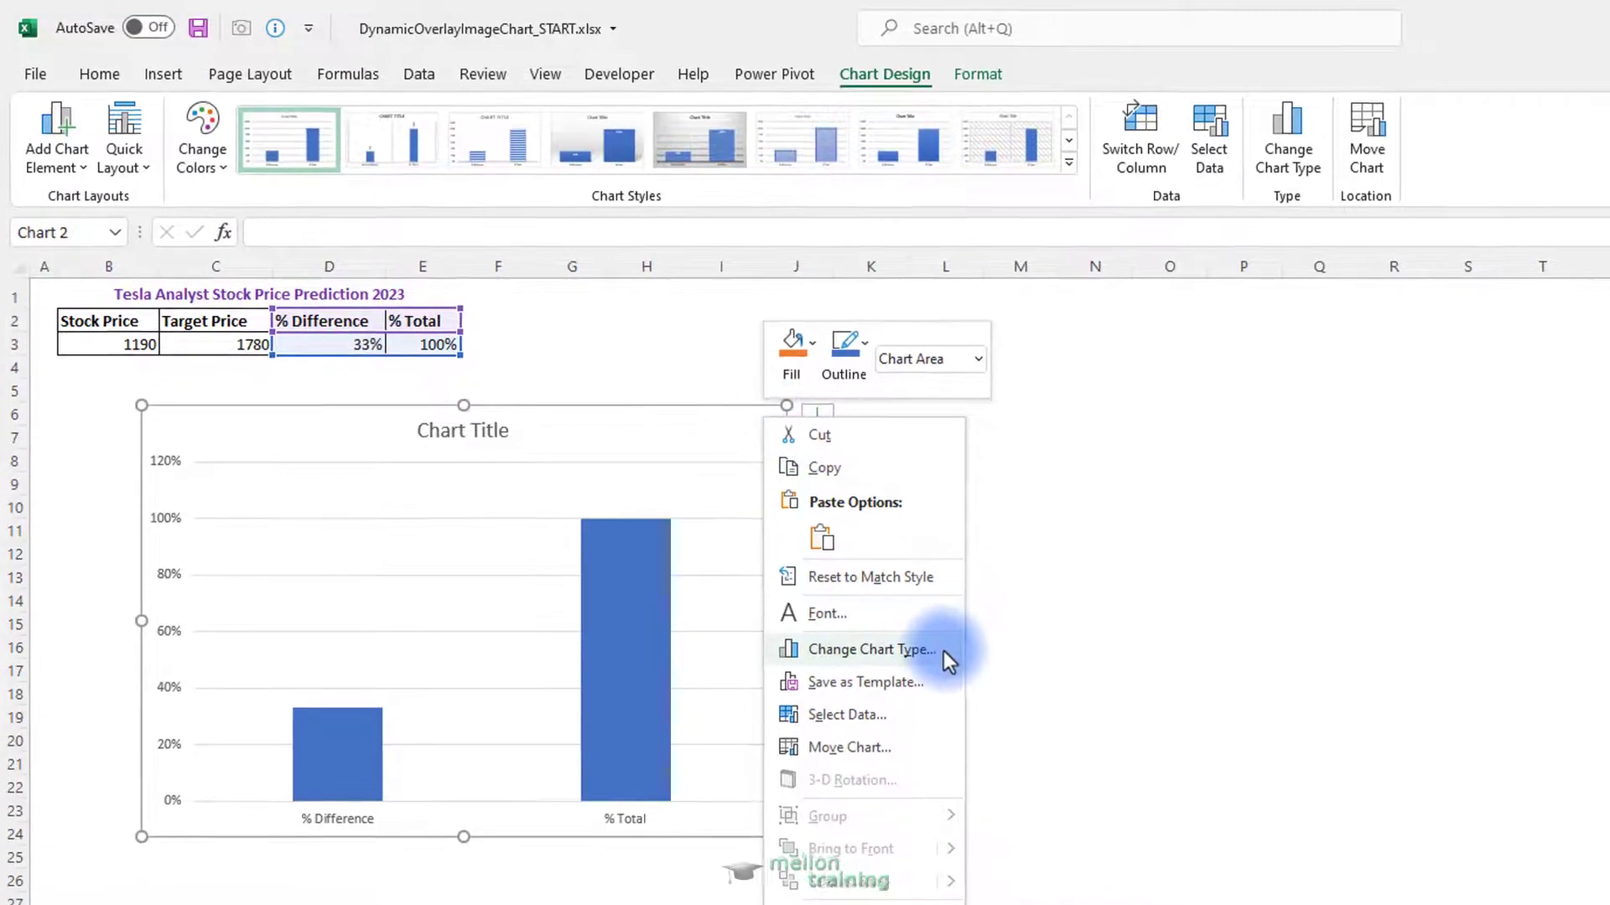
pyautogui.click(942, 655)
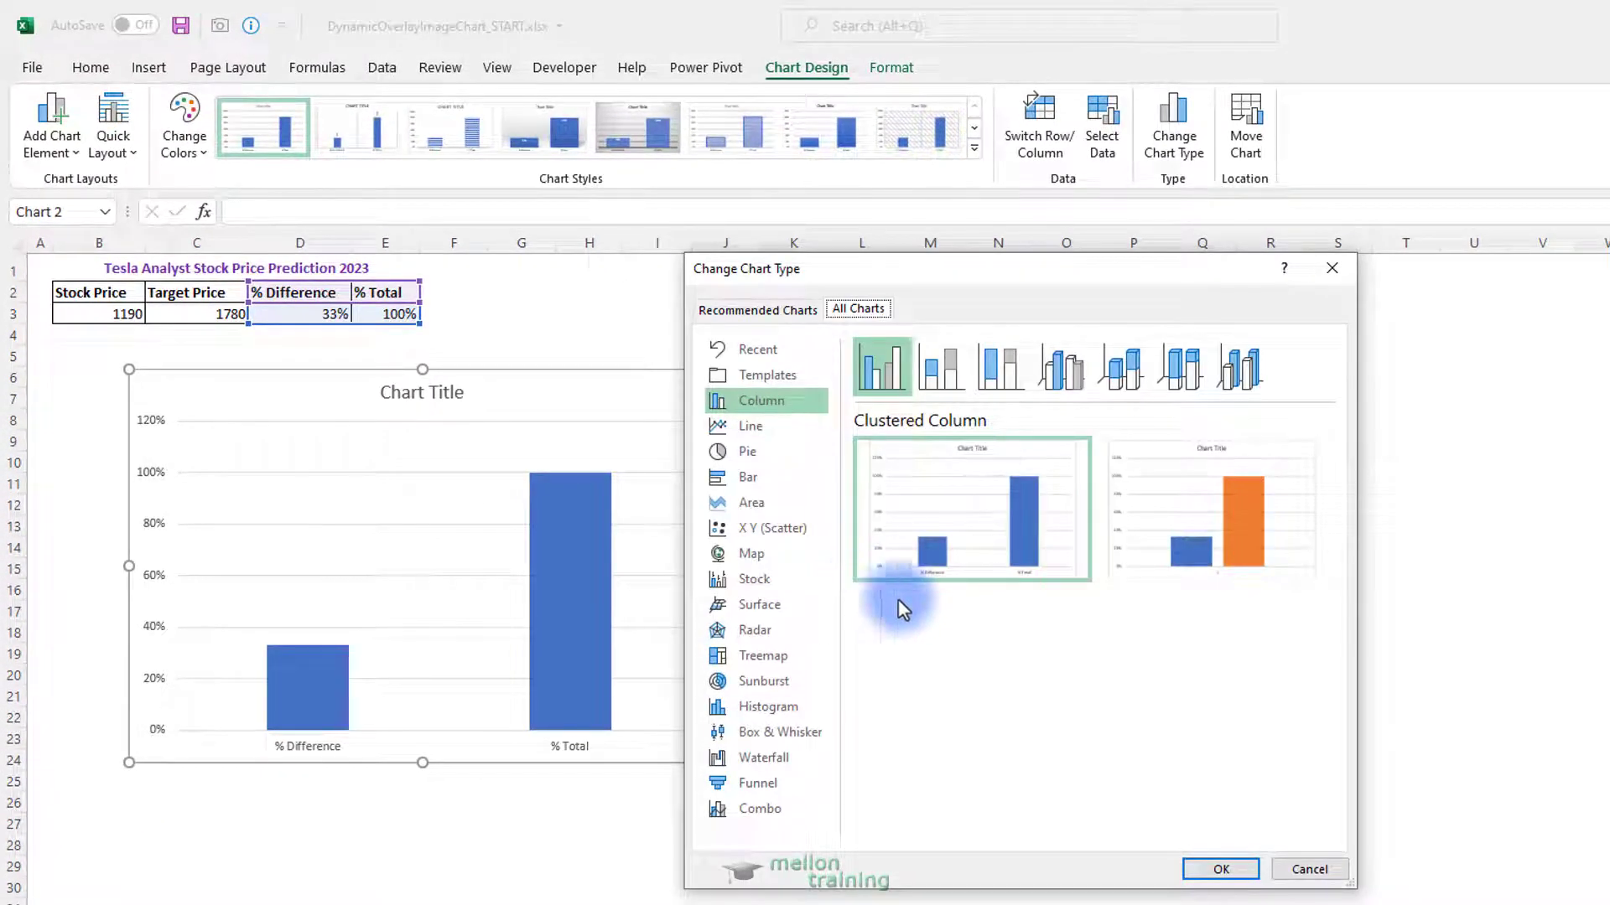
pyautogui.click(1260, 513)
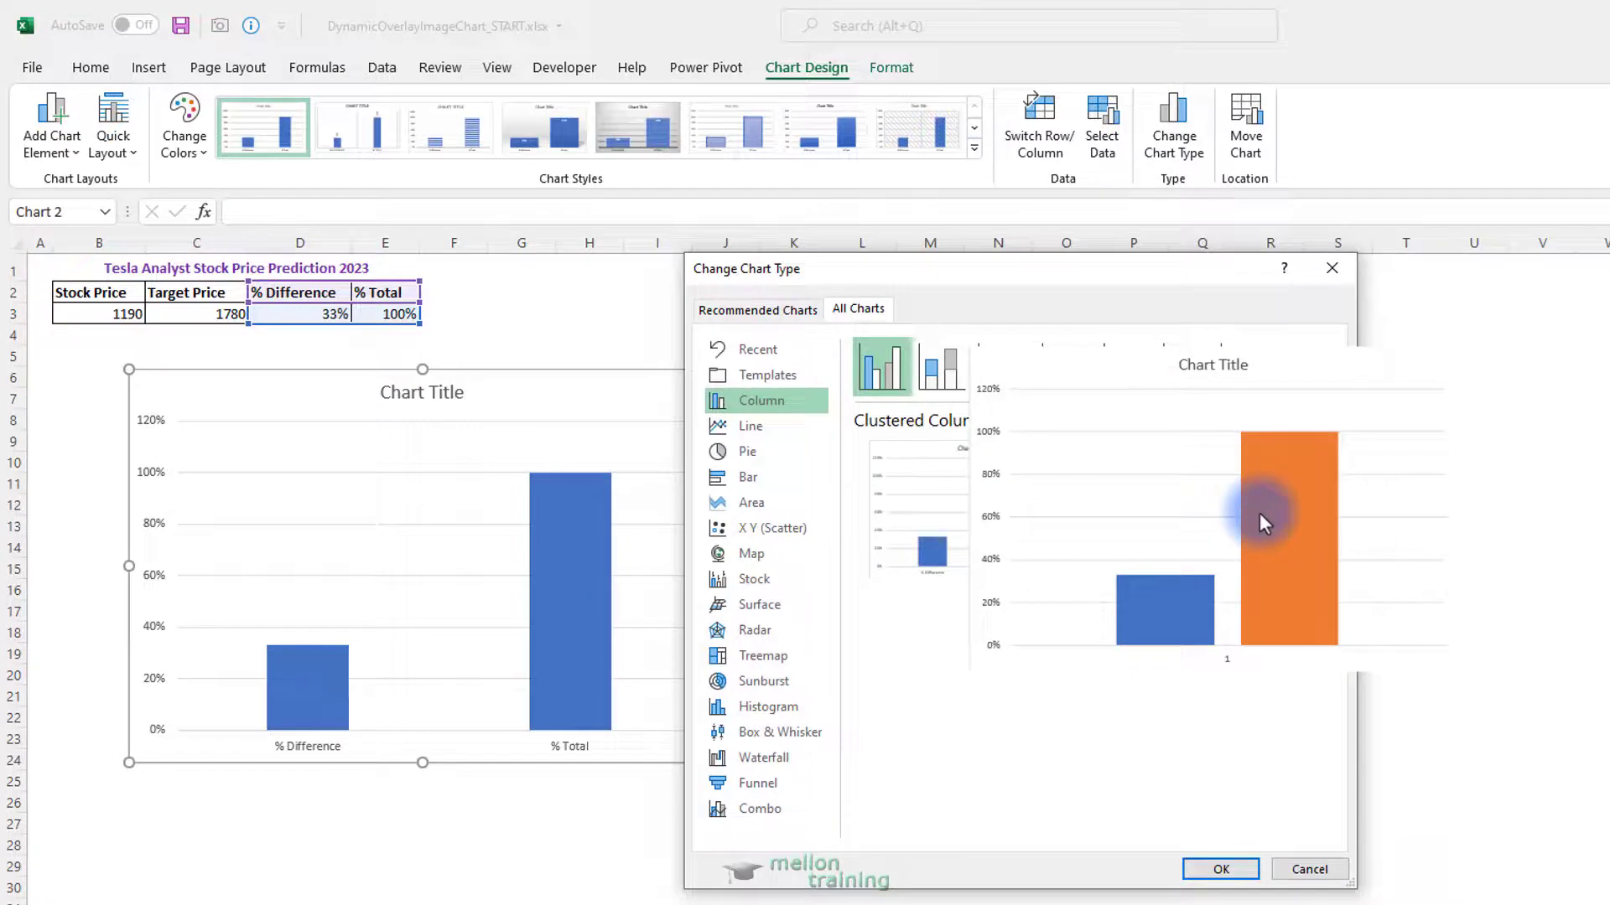
pyautogui.click(1221, 869)
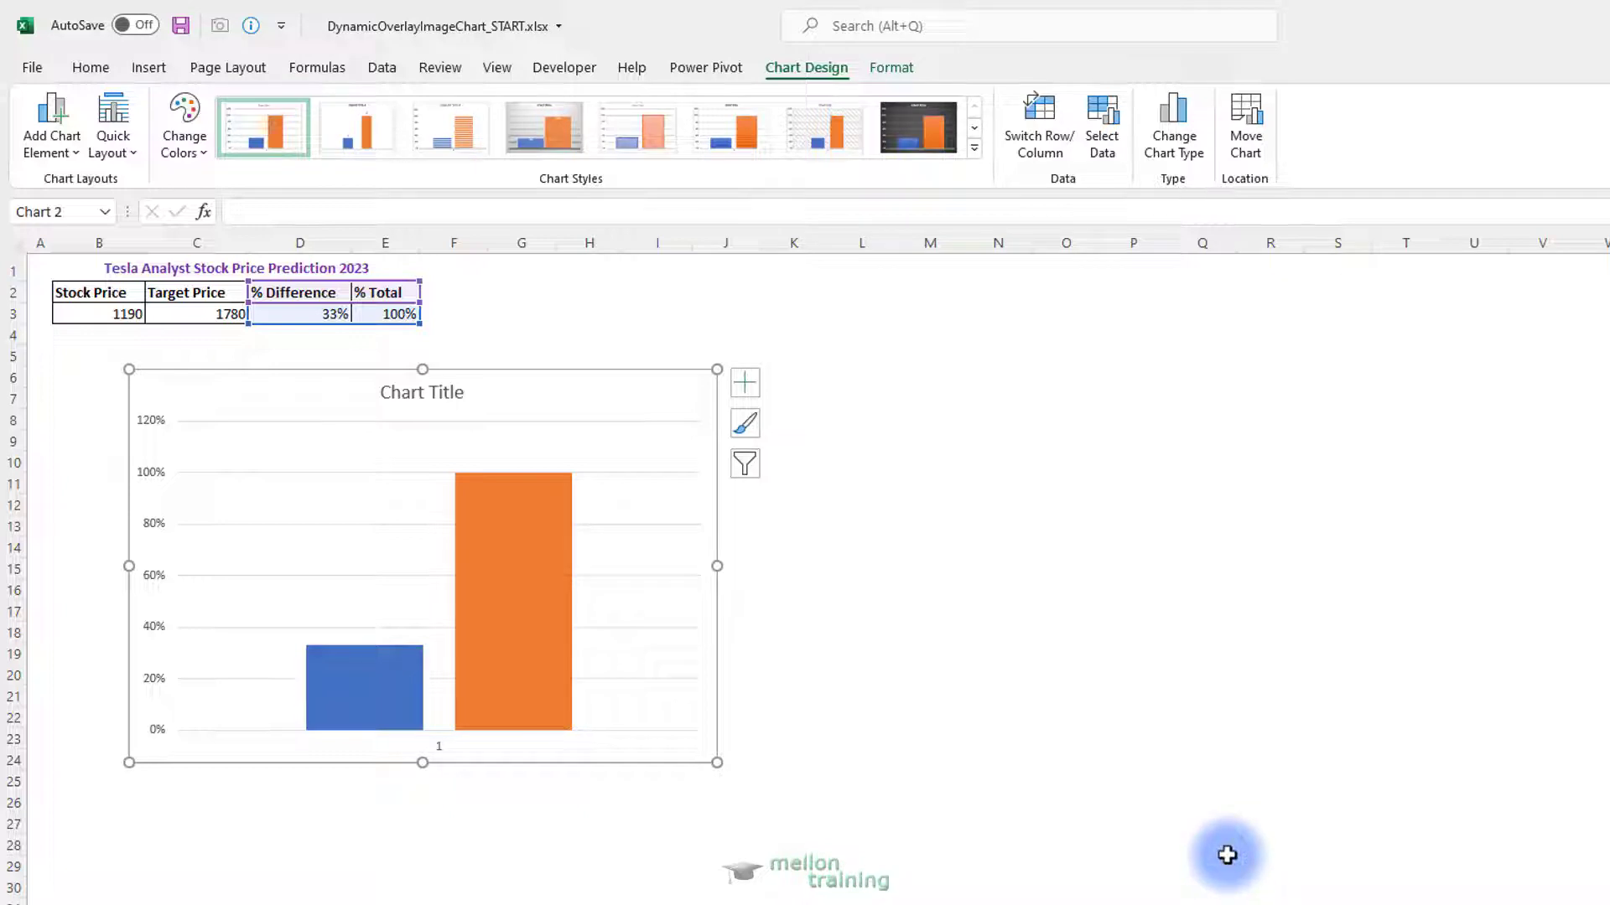
# Step: Increase the series overlap until the % Total column completely covers the % Difference column
pyautogui.rightClick(538, 558)
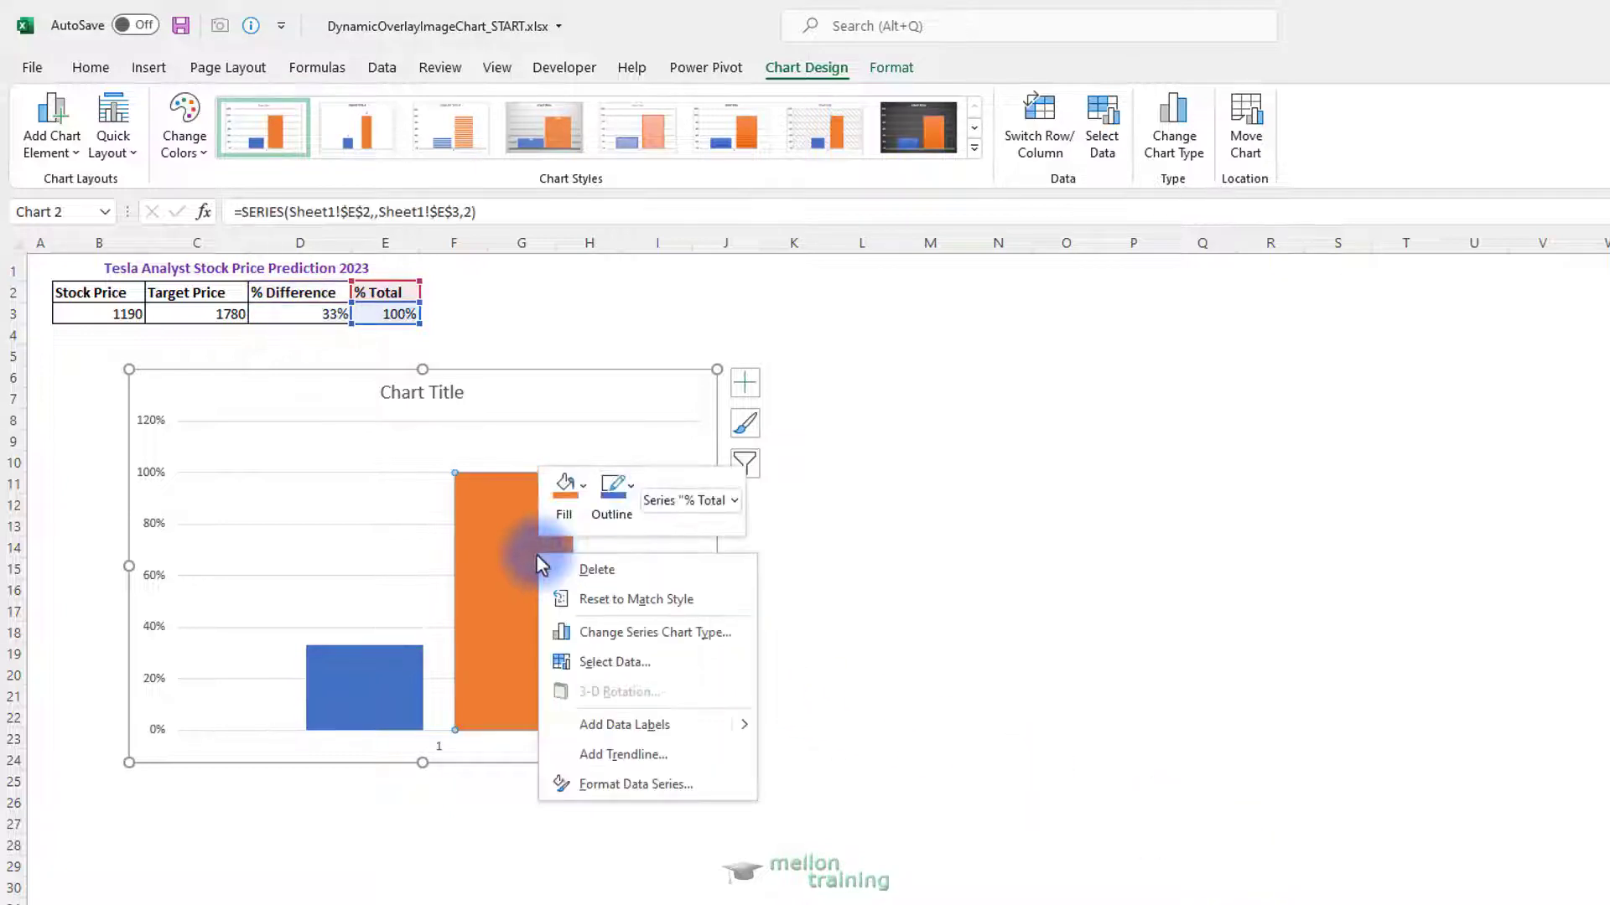
pyautogui.click(696, 788)
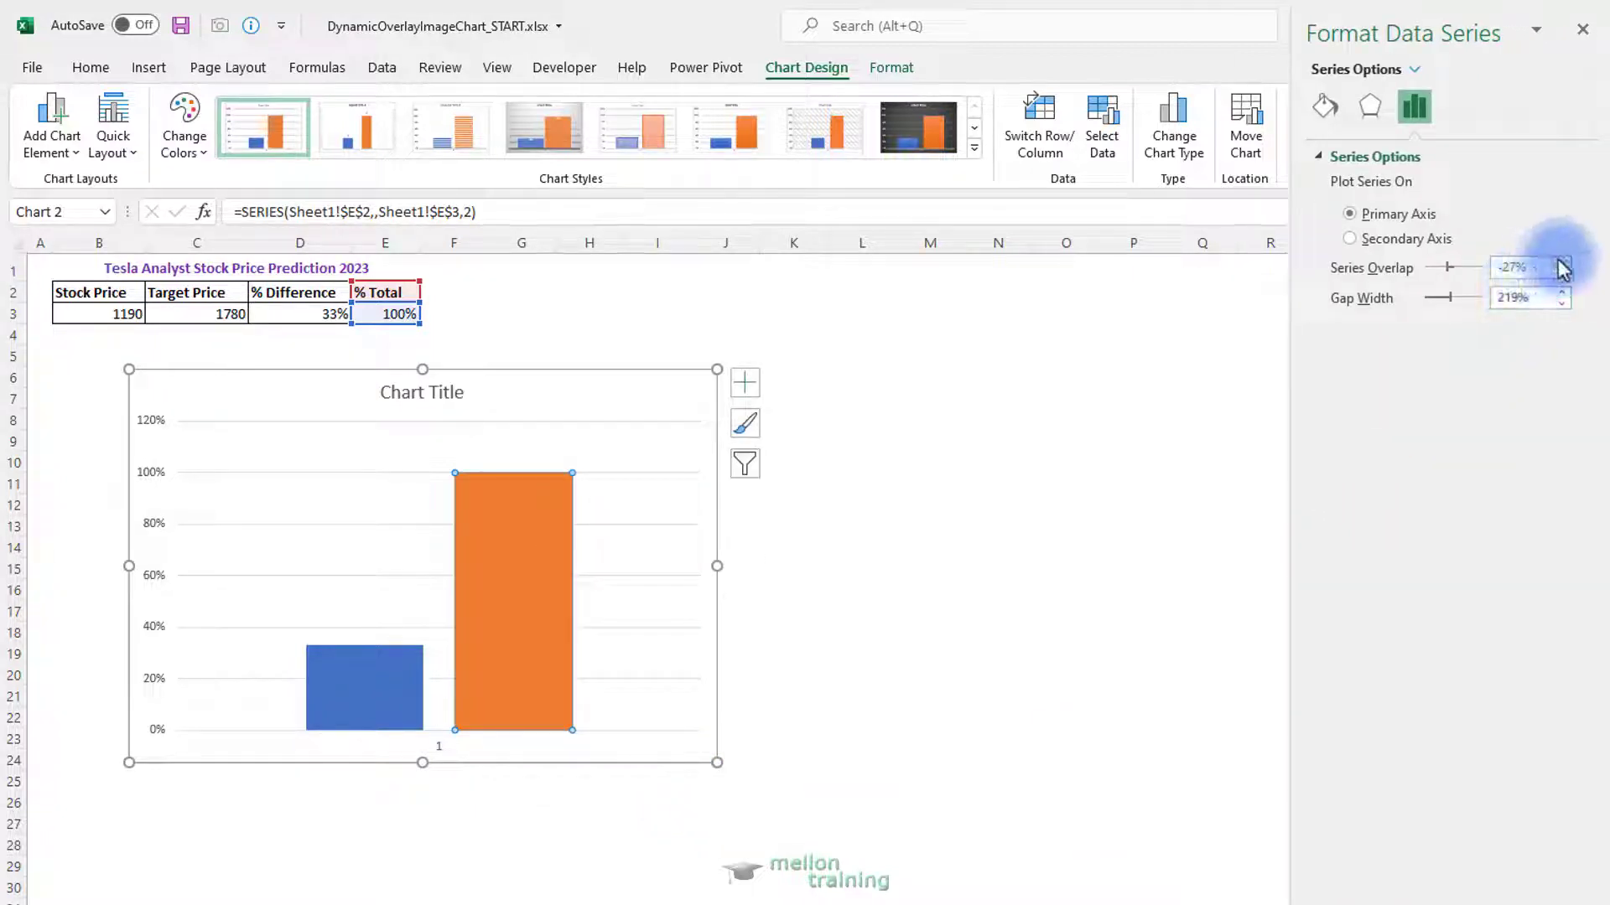
pyautogui.click(1562, 262)
pyautogui.moveTo(1563, 265); pyautogui.dragTo(1563, 267)
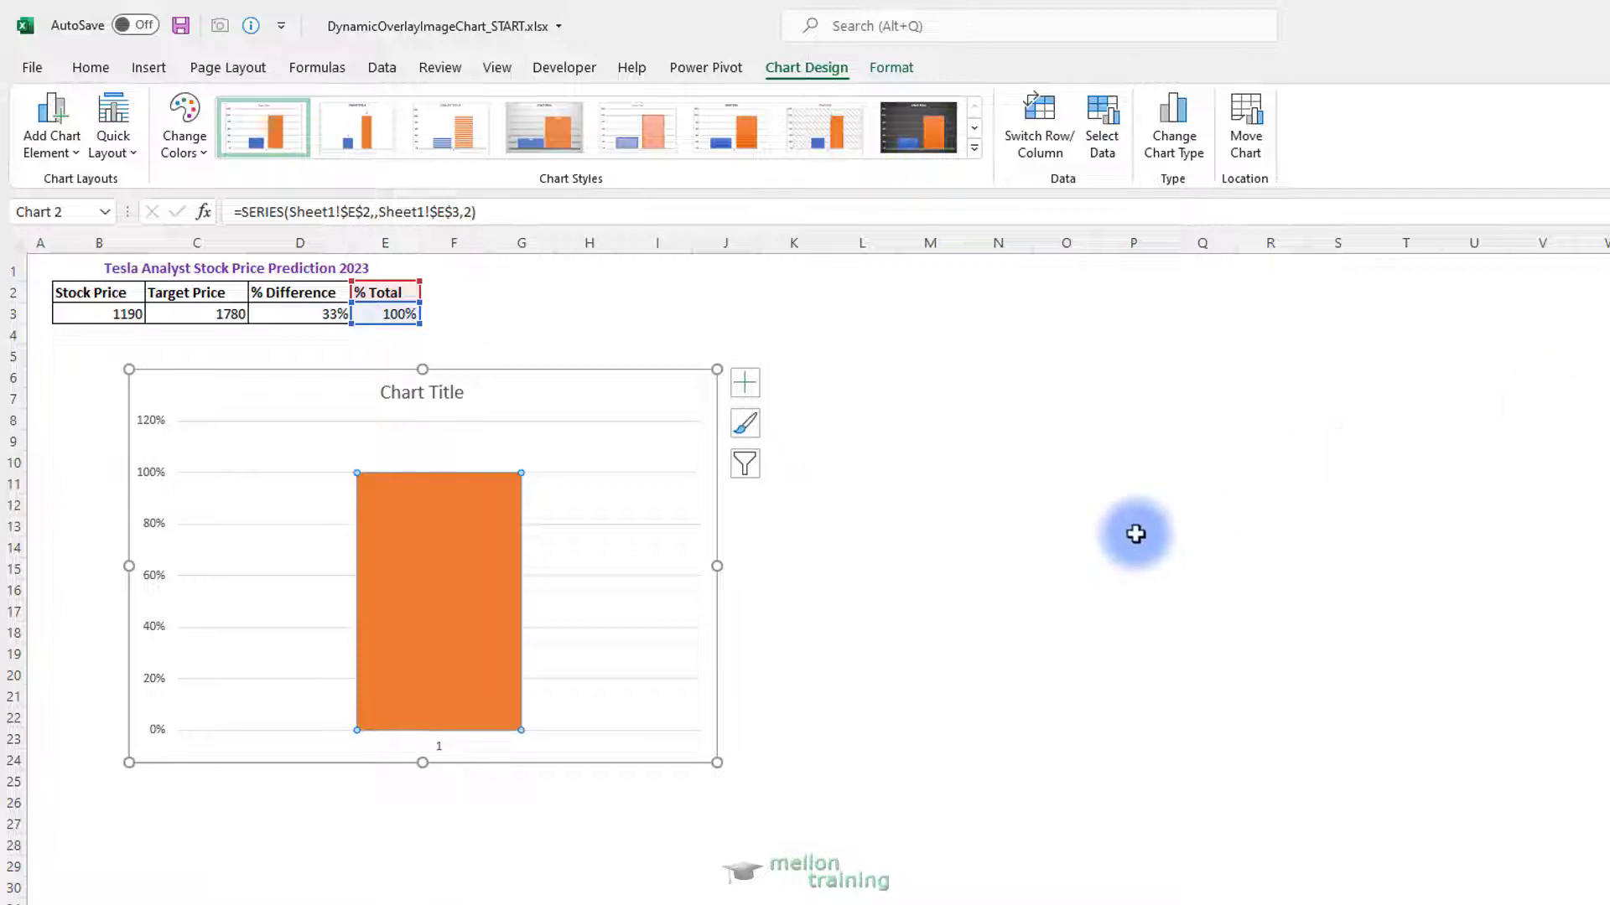
# Step: Reorder the chart's data series so that % Difference comes after % Total
pyautogui.rightClick(455, 513)
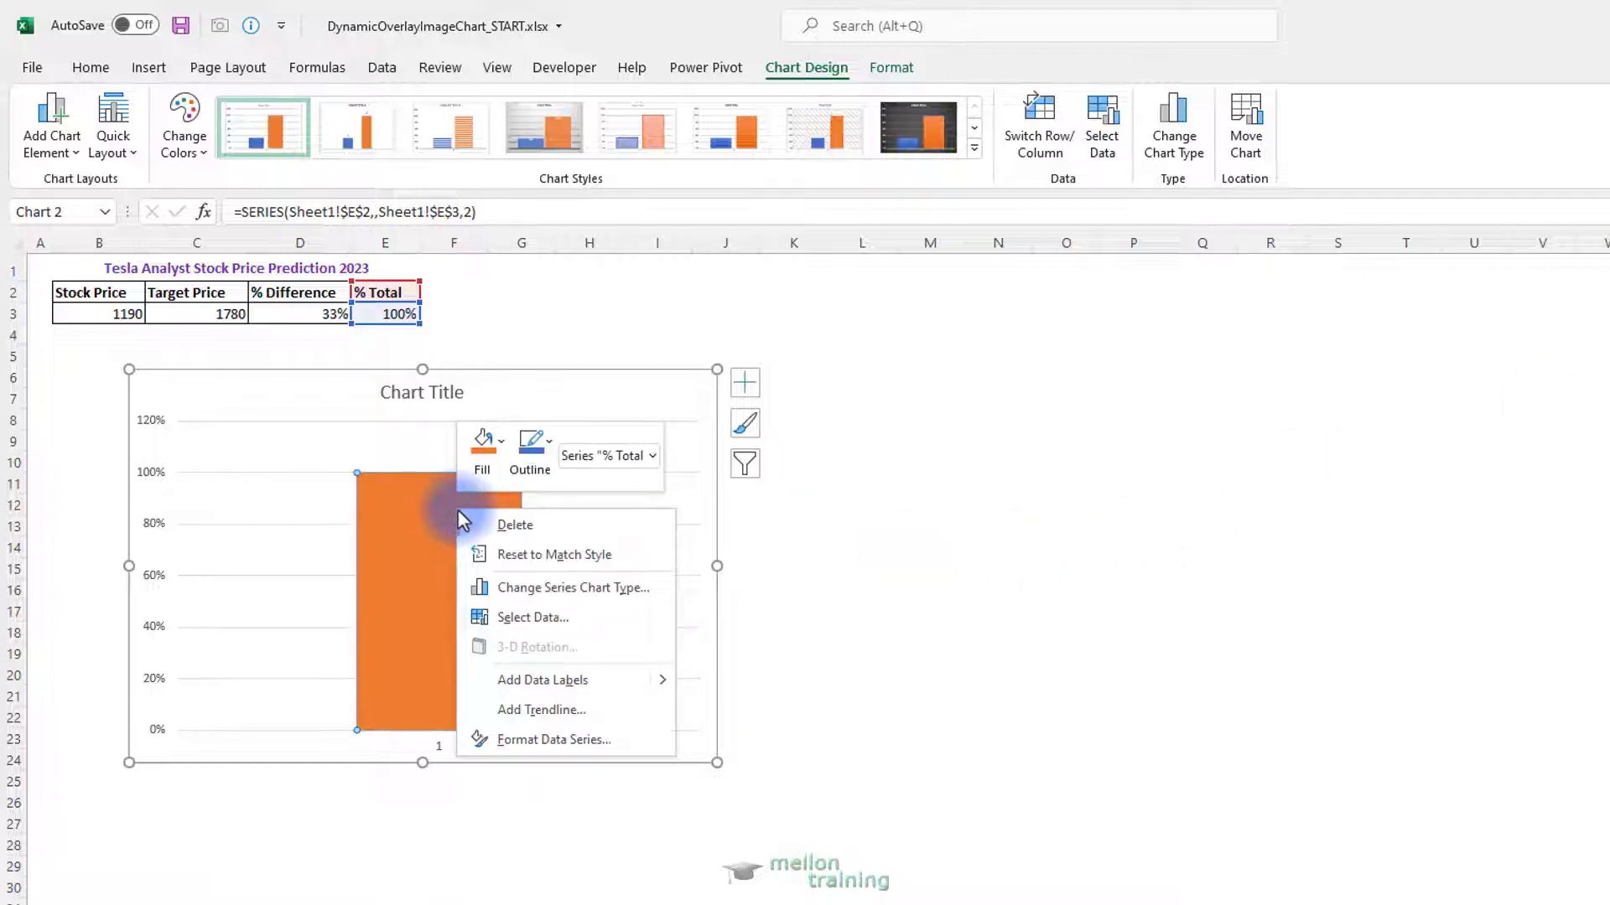
pyautogui.click(626, 617)
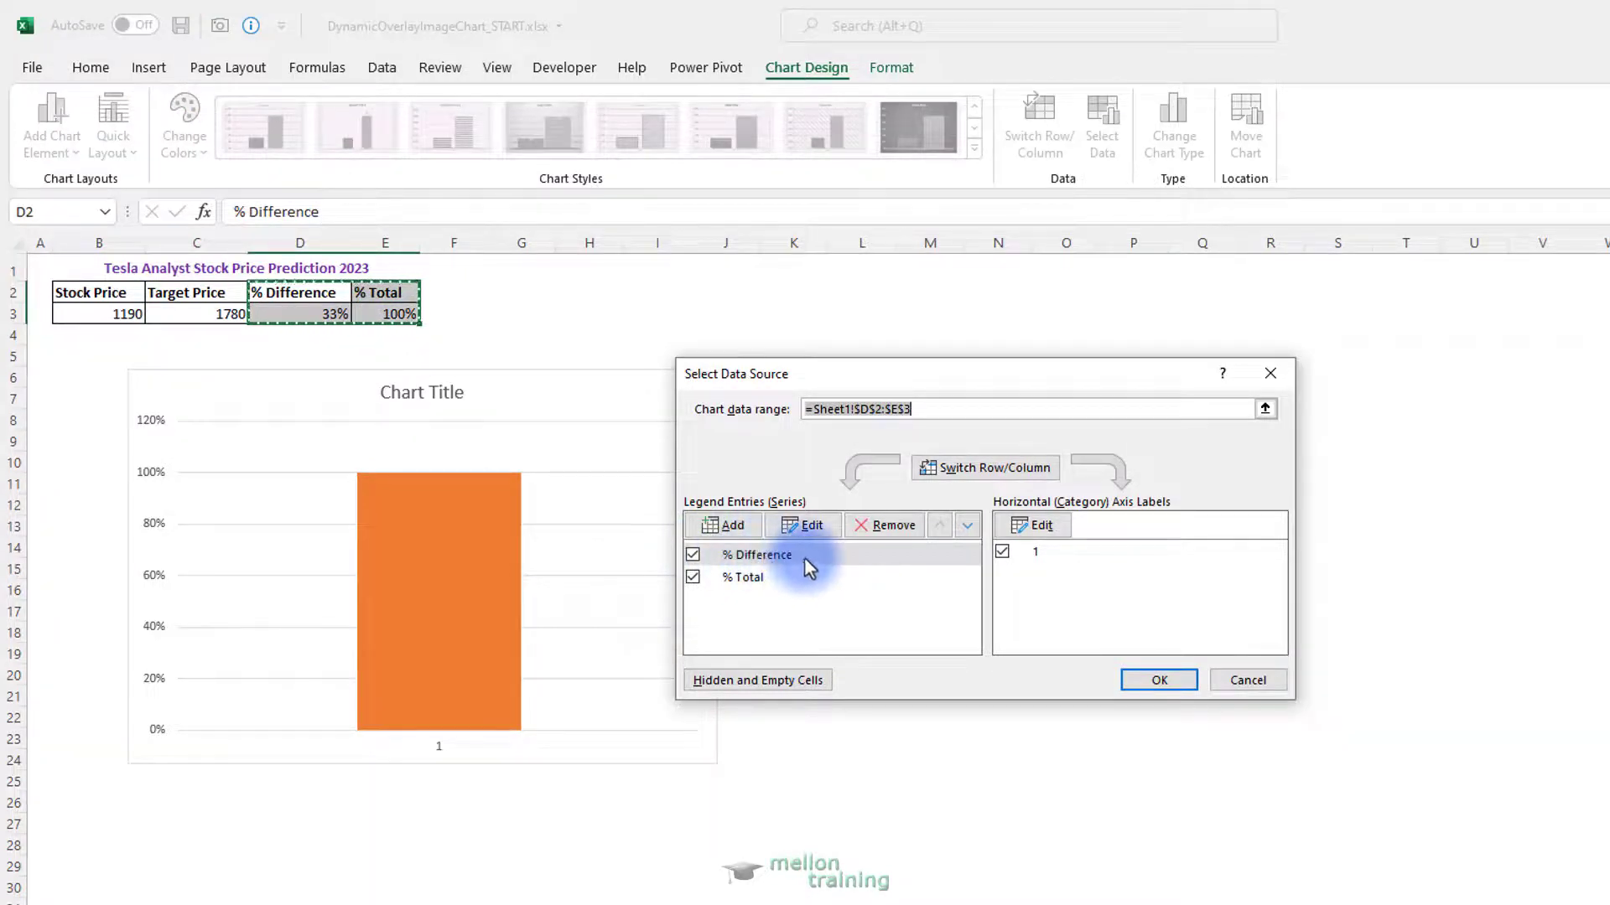
pyautogui.click(967, 526)
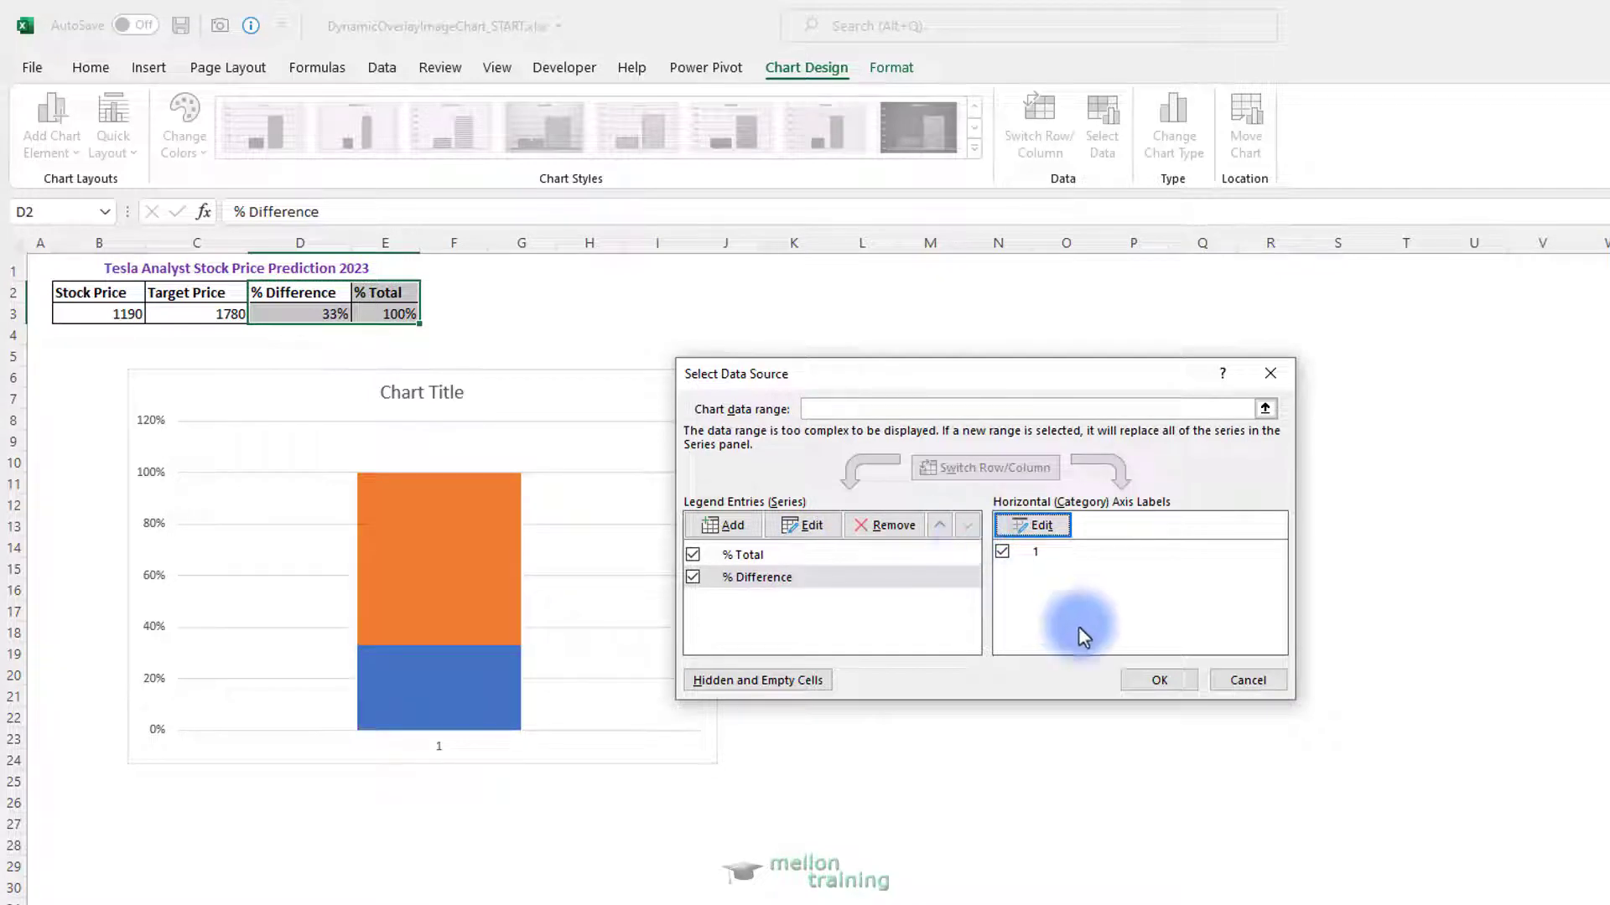
pyautogui.click(1149, 679)
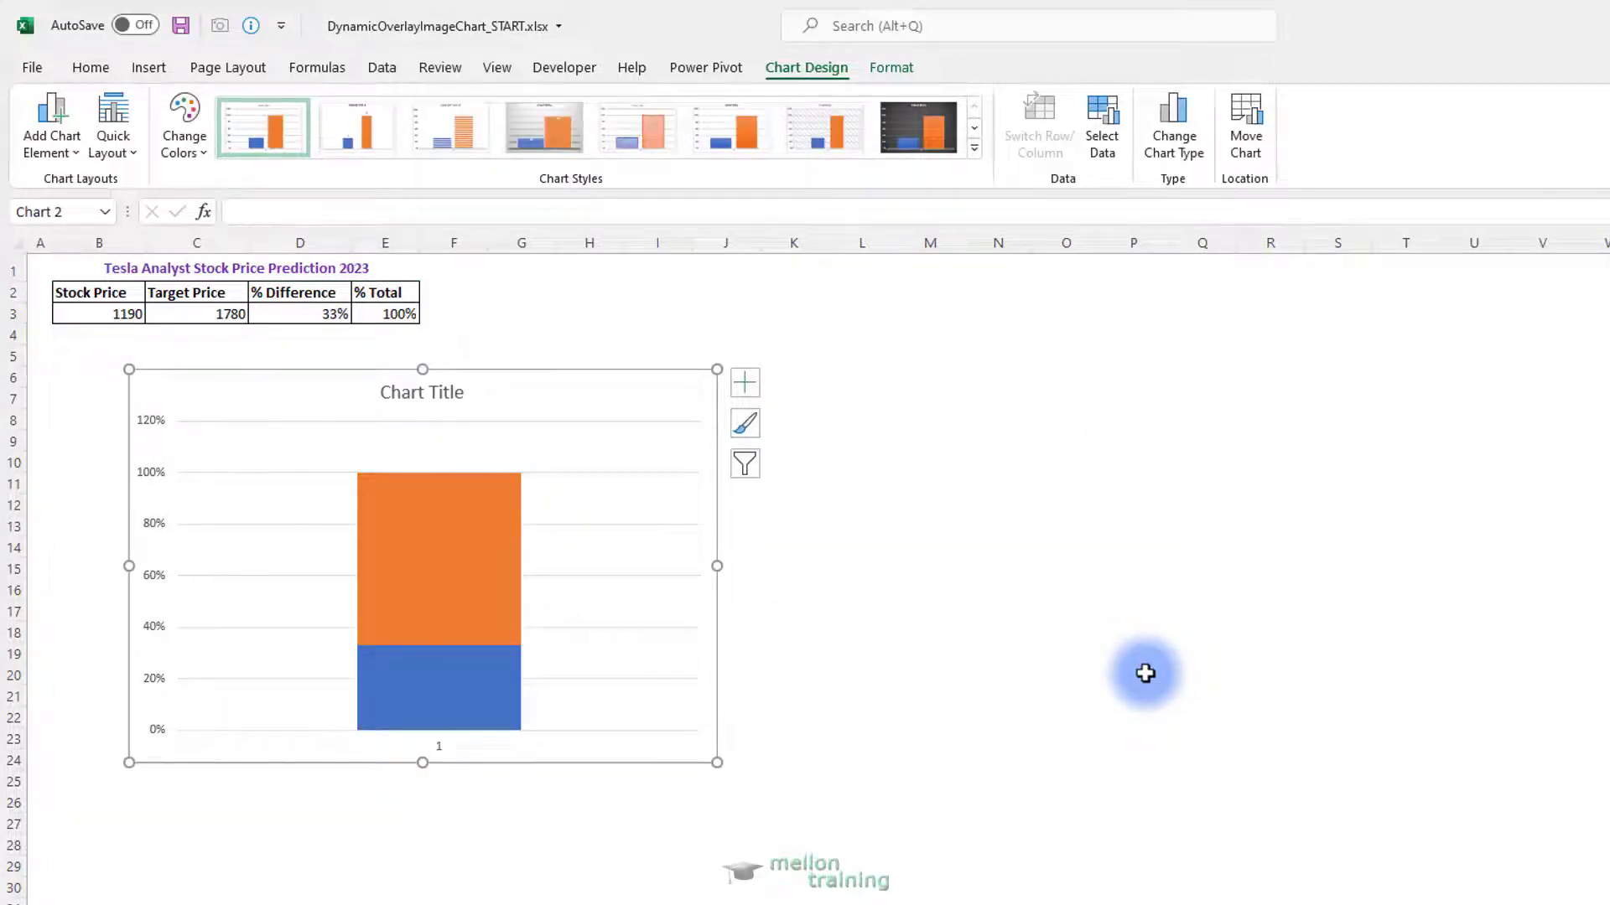
# Step: Give the % Total column a solid fill in a light tint of the blue theme colour
pyautogui.click(453, 549)
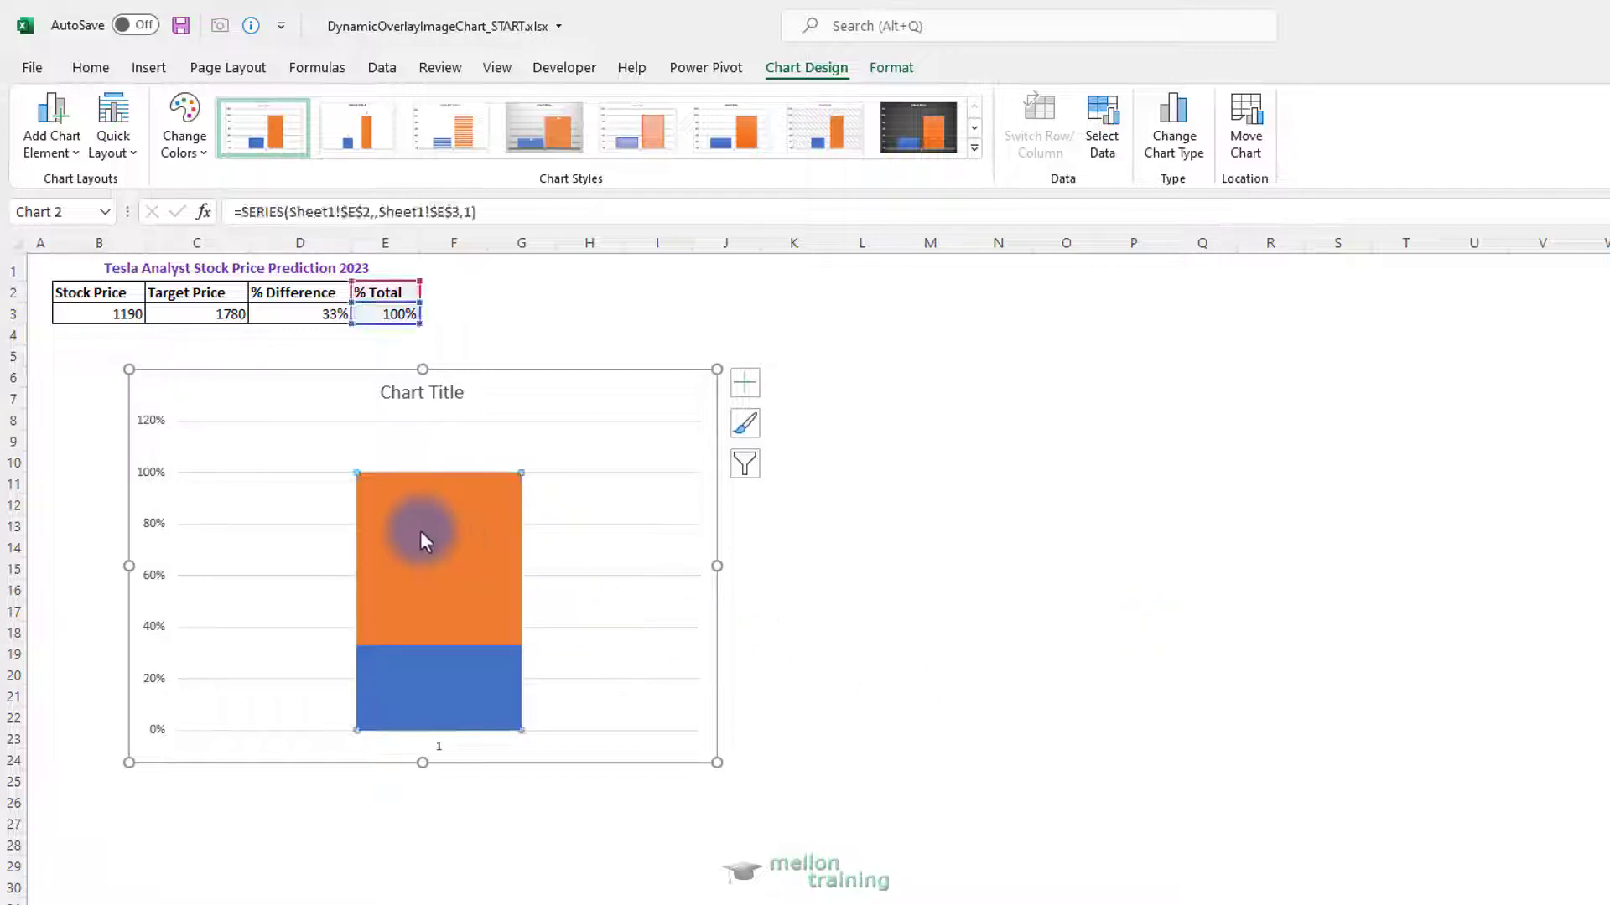
pyautogui.rightClick(422, 537)
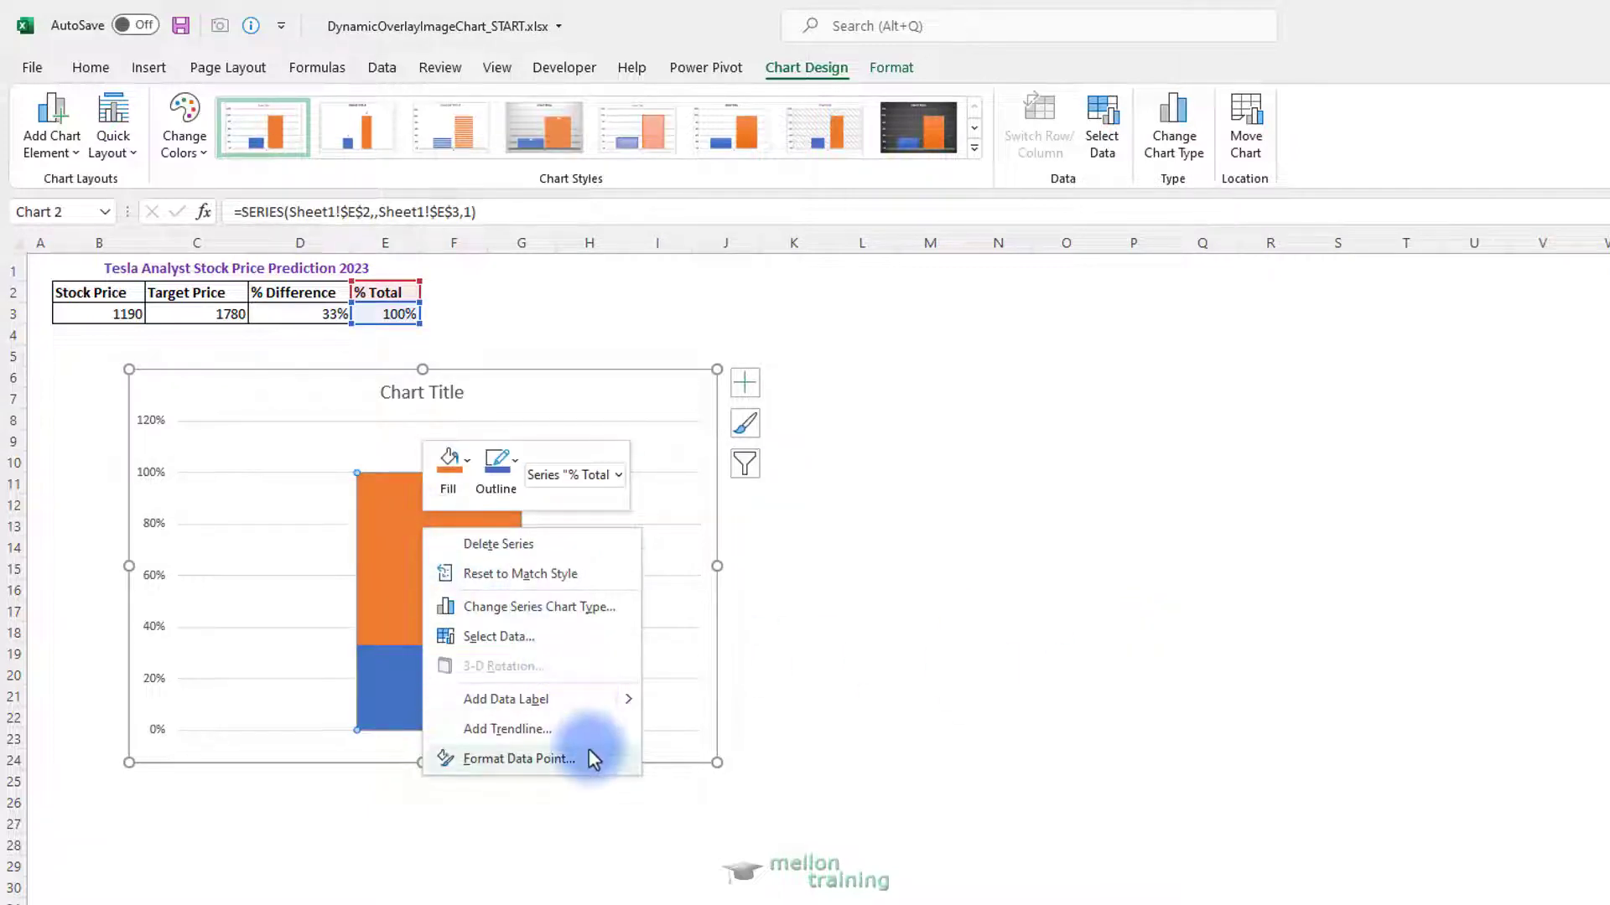
pyautogui.click(555, 758)
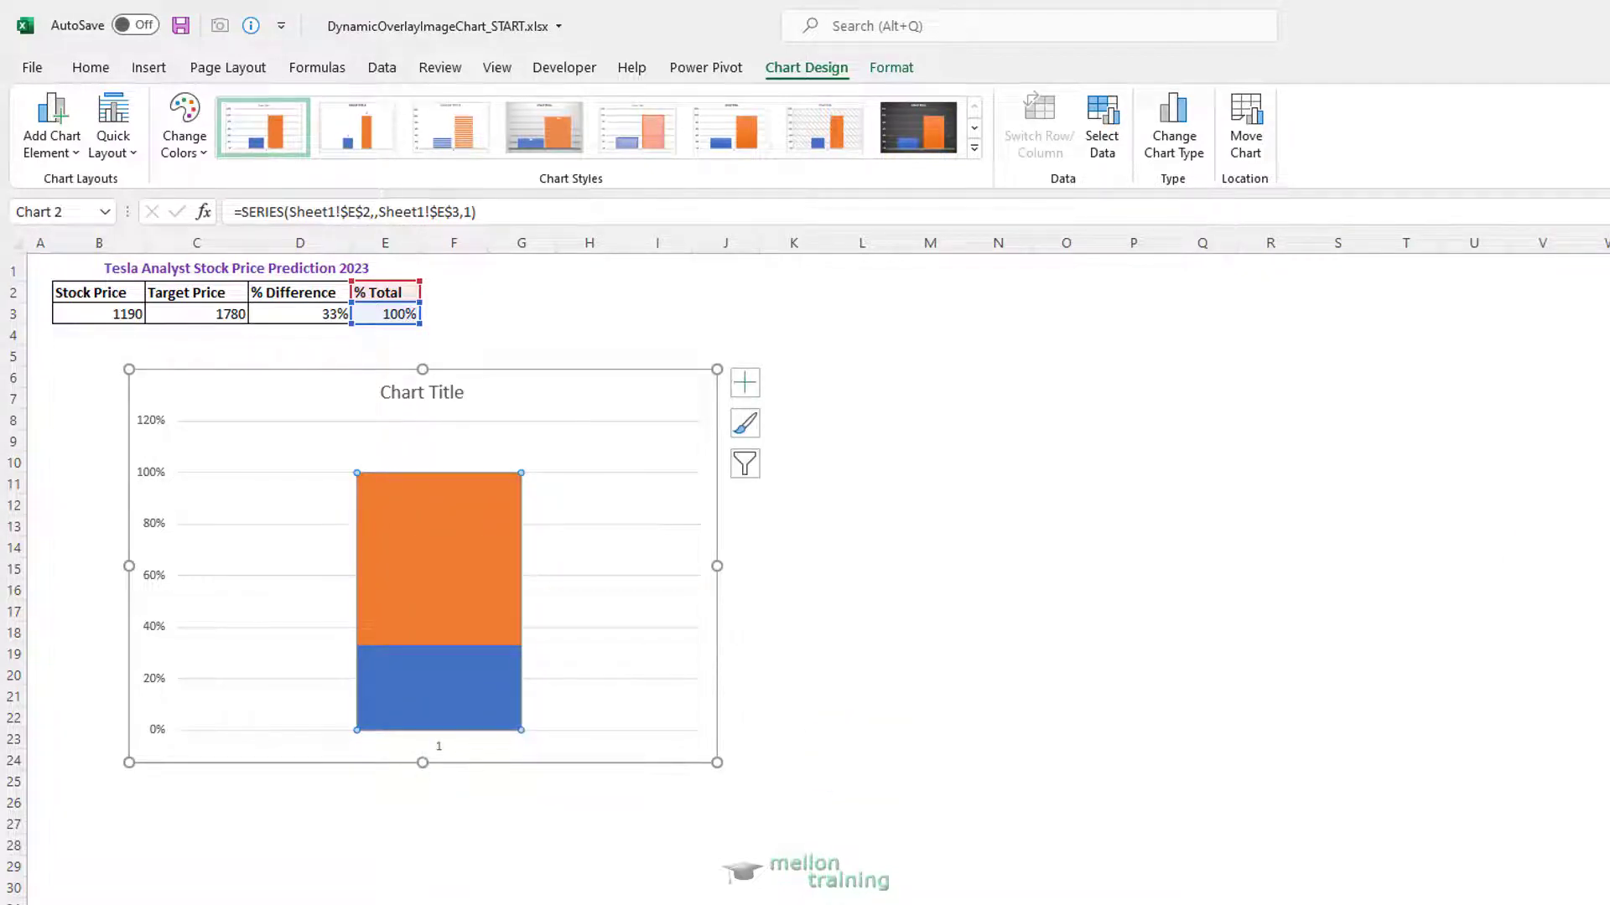
pyautogui.click(1313, 106)
pyautogui.click(1295, 156)
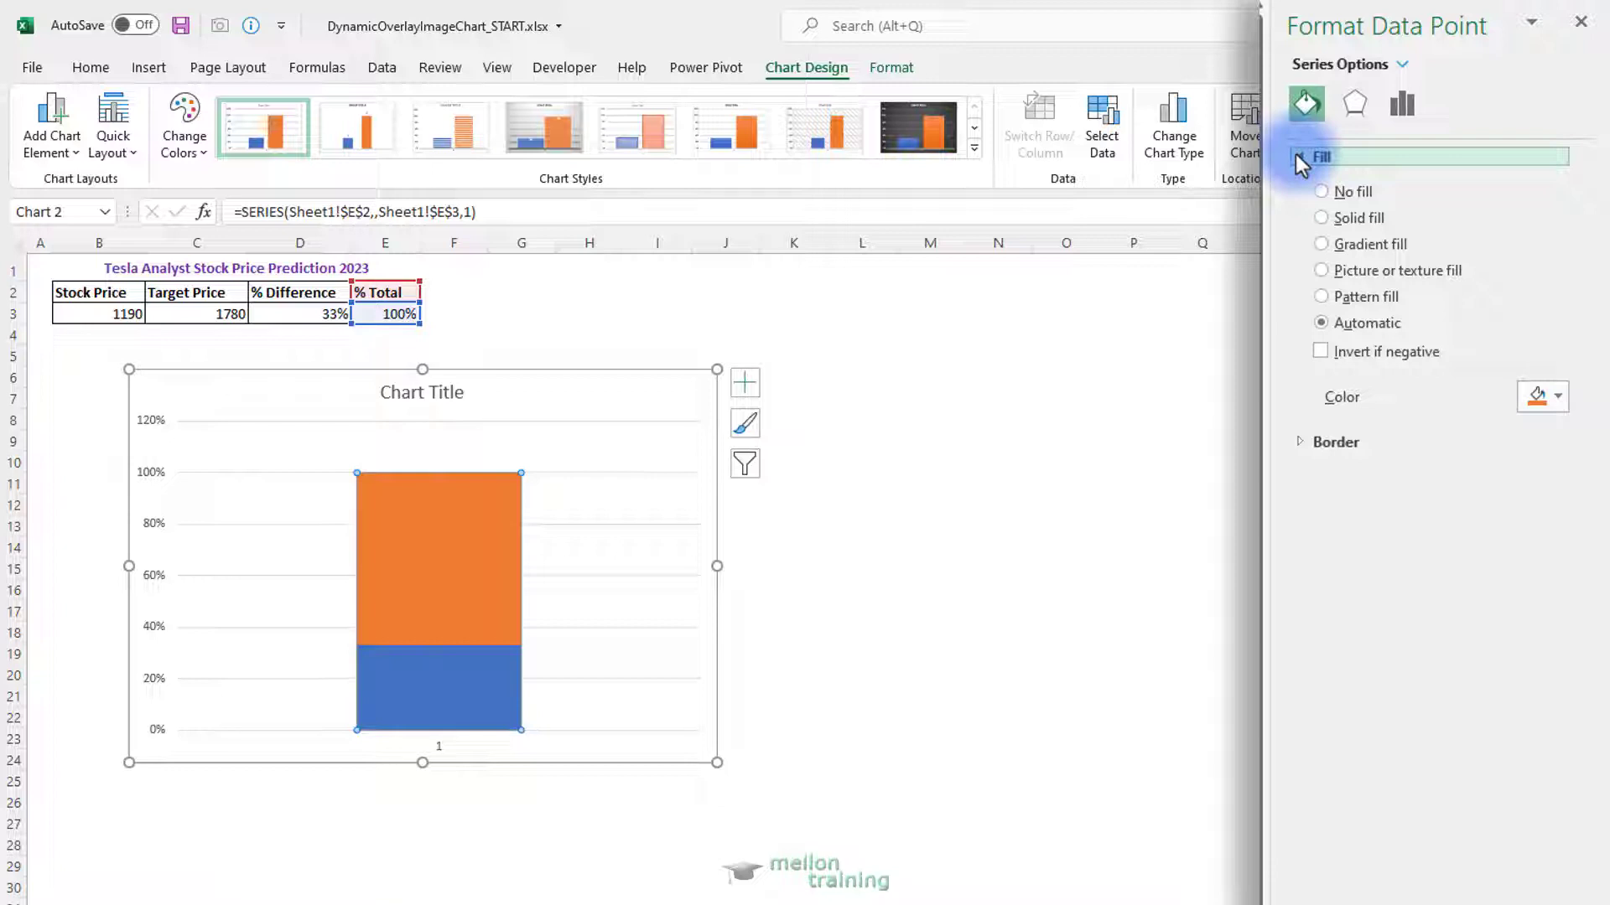
pyautogui.click(1560, 397)
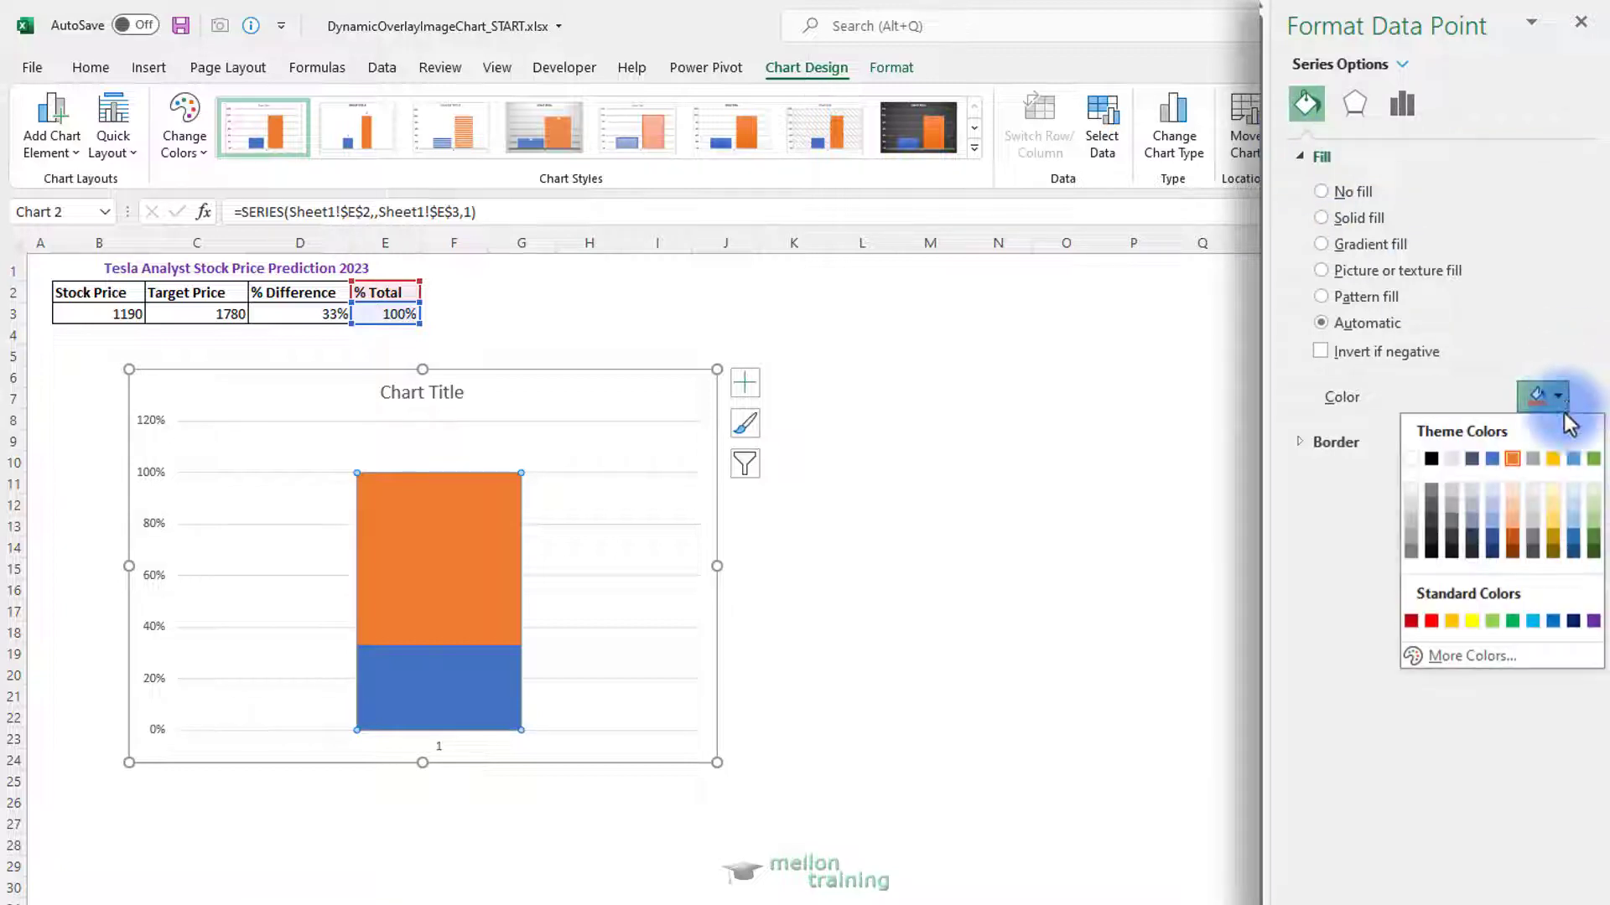
pyautogui.click(1492, 525)
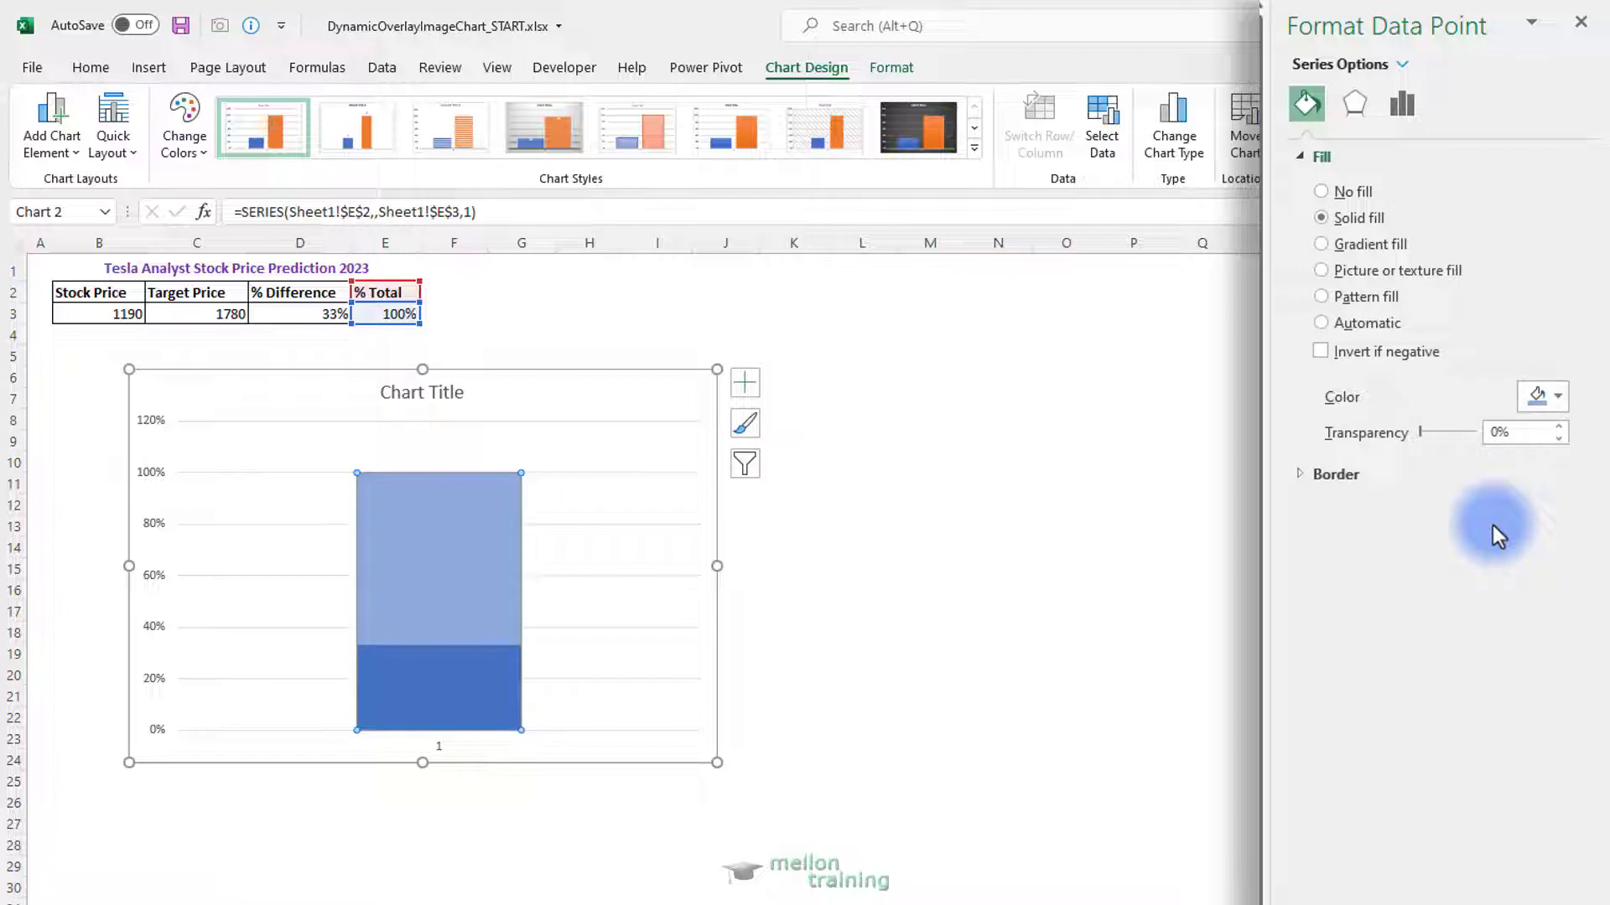
pyautogui.click(1555, 396)
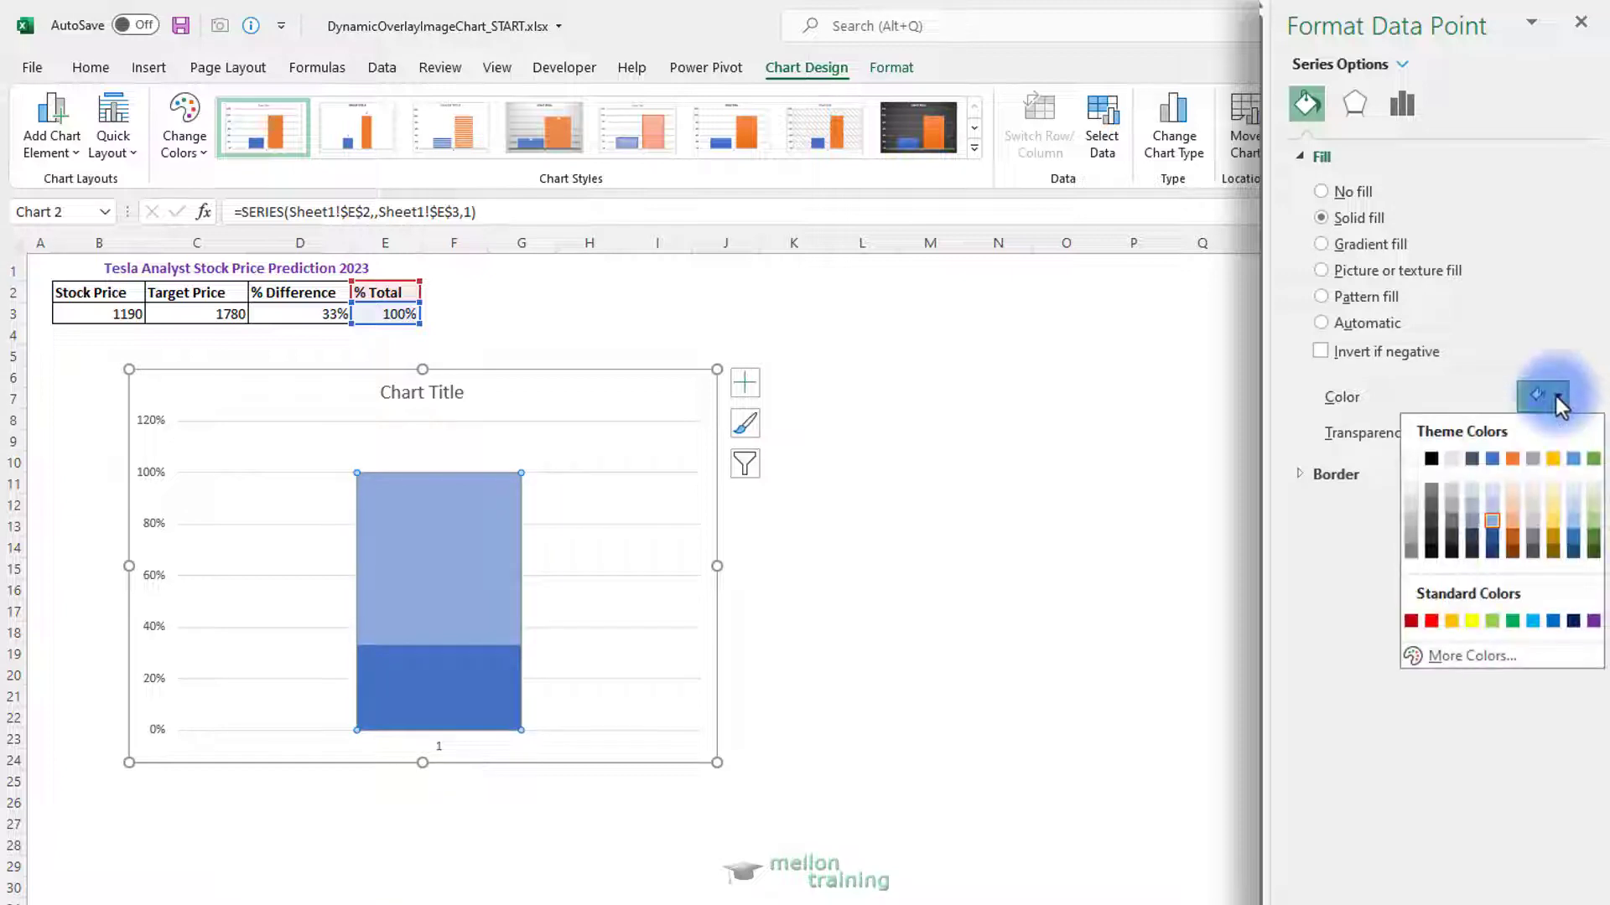
pyautogui.click(1496, 505)
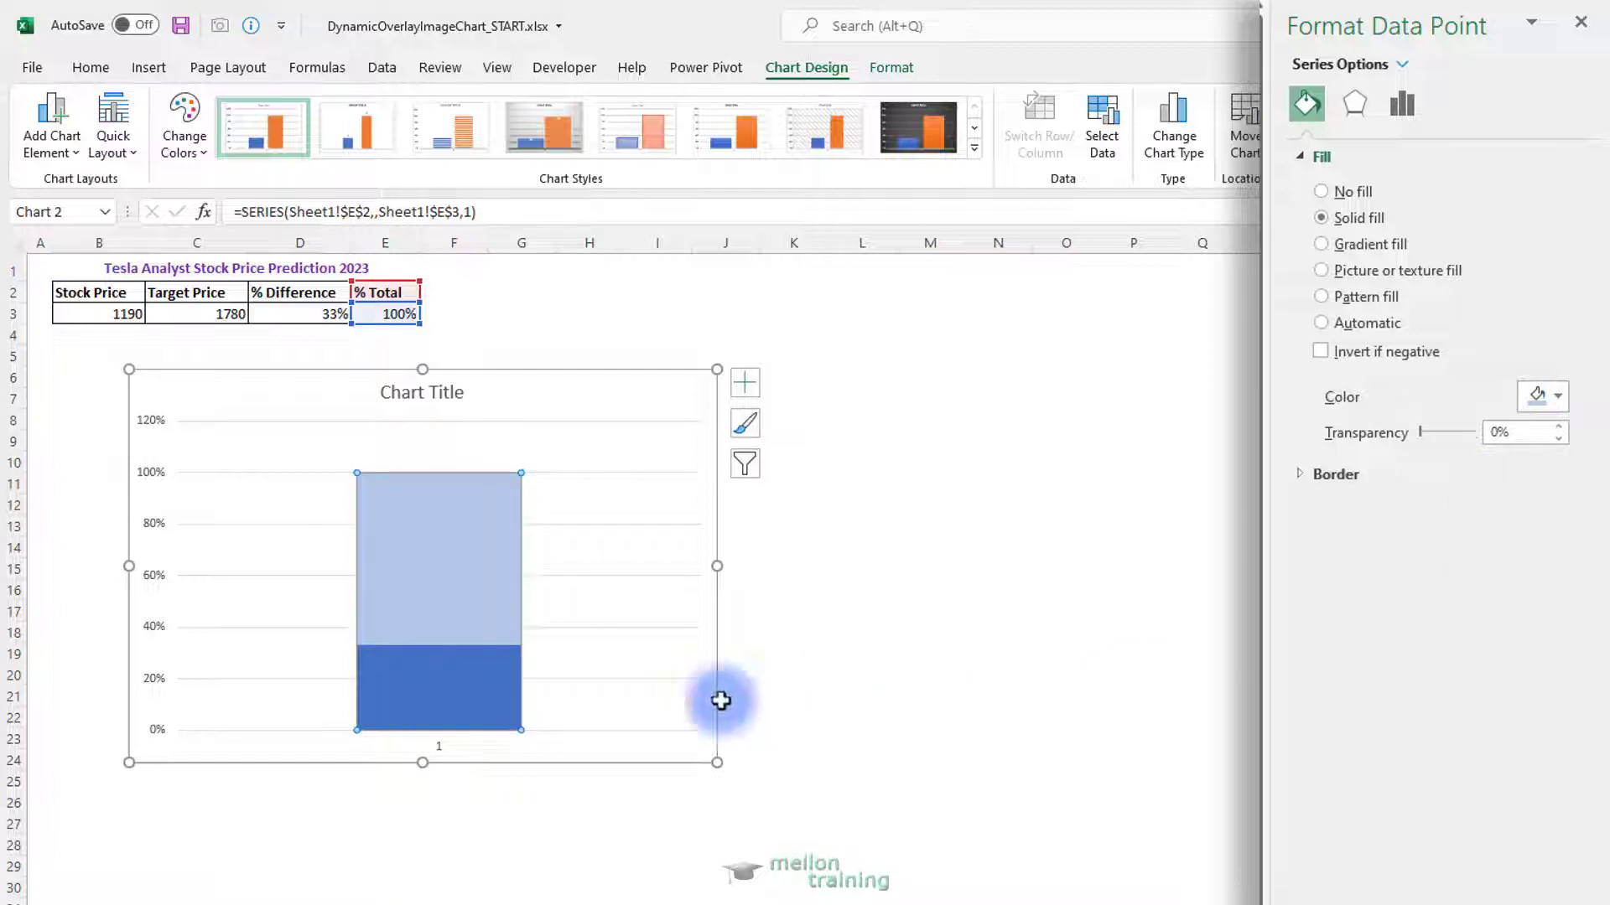
# Step: Fill the % Difference column with the standard dark blue and add a solid border line in the same dark blue
pyautogui.click(429, 703)
pyautogui.click(1557, 404)
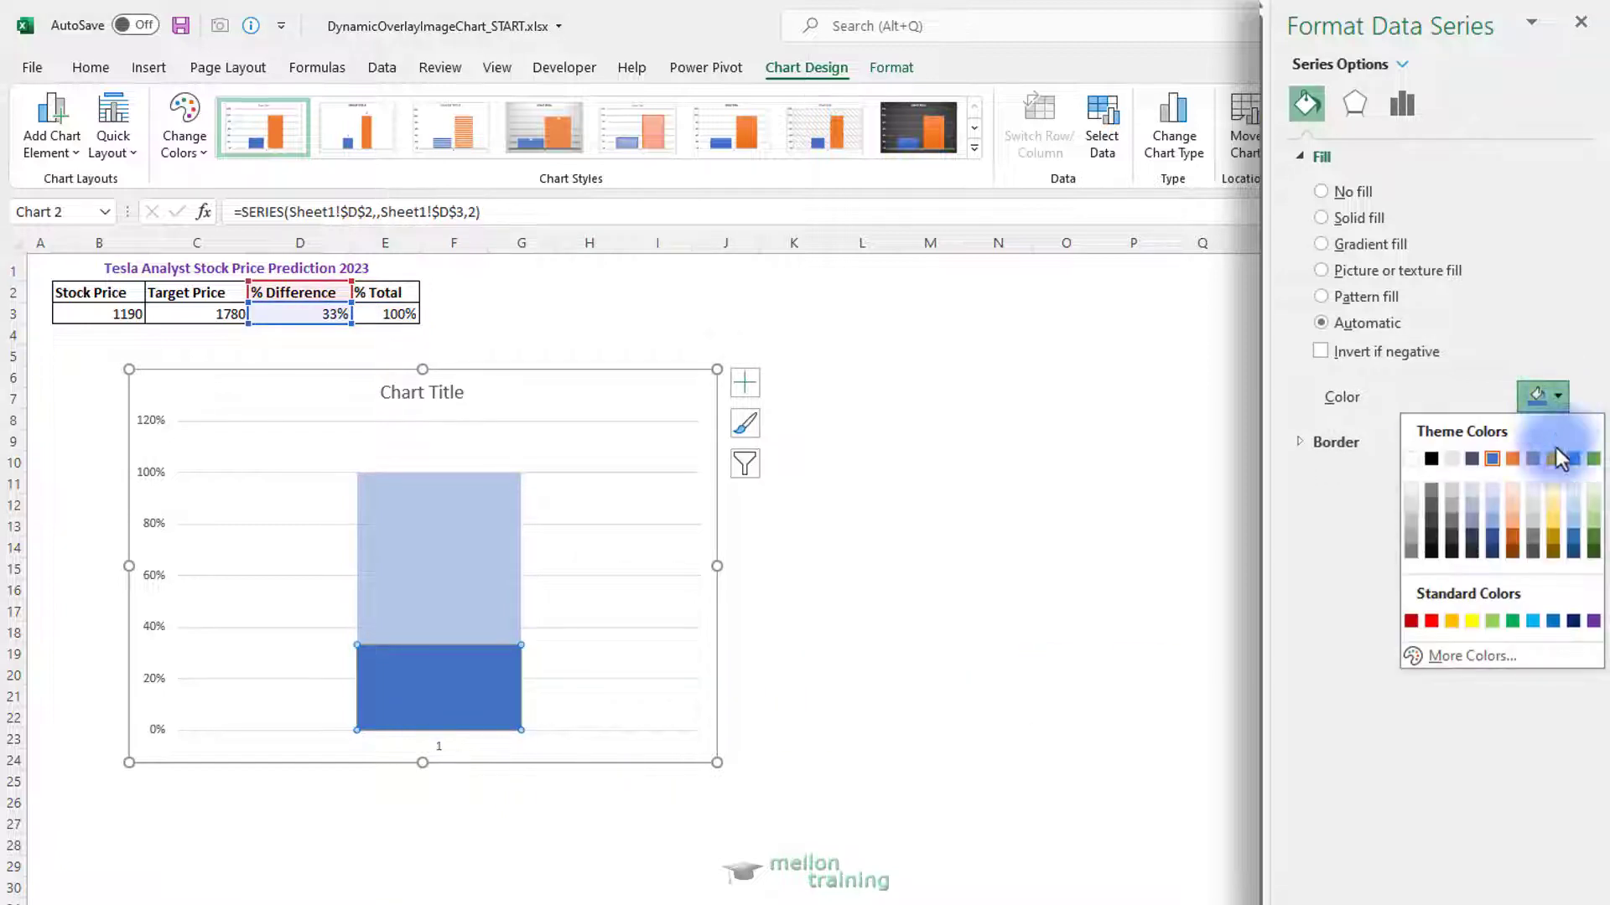
pyautogui.click(1572, 620)
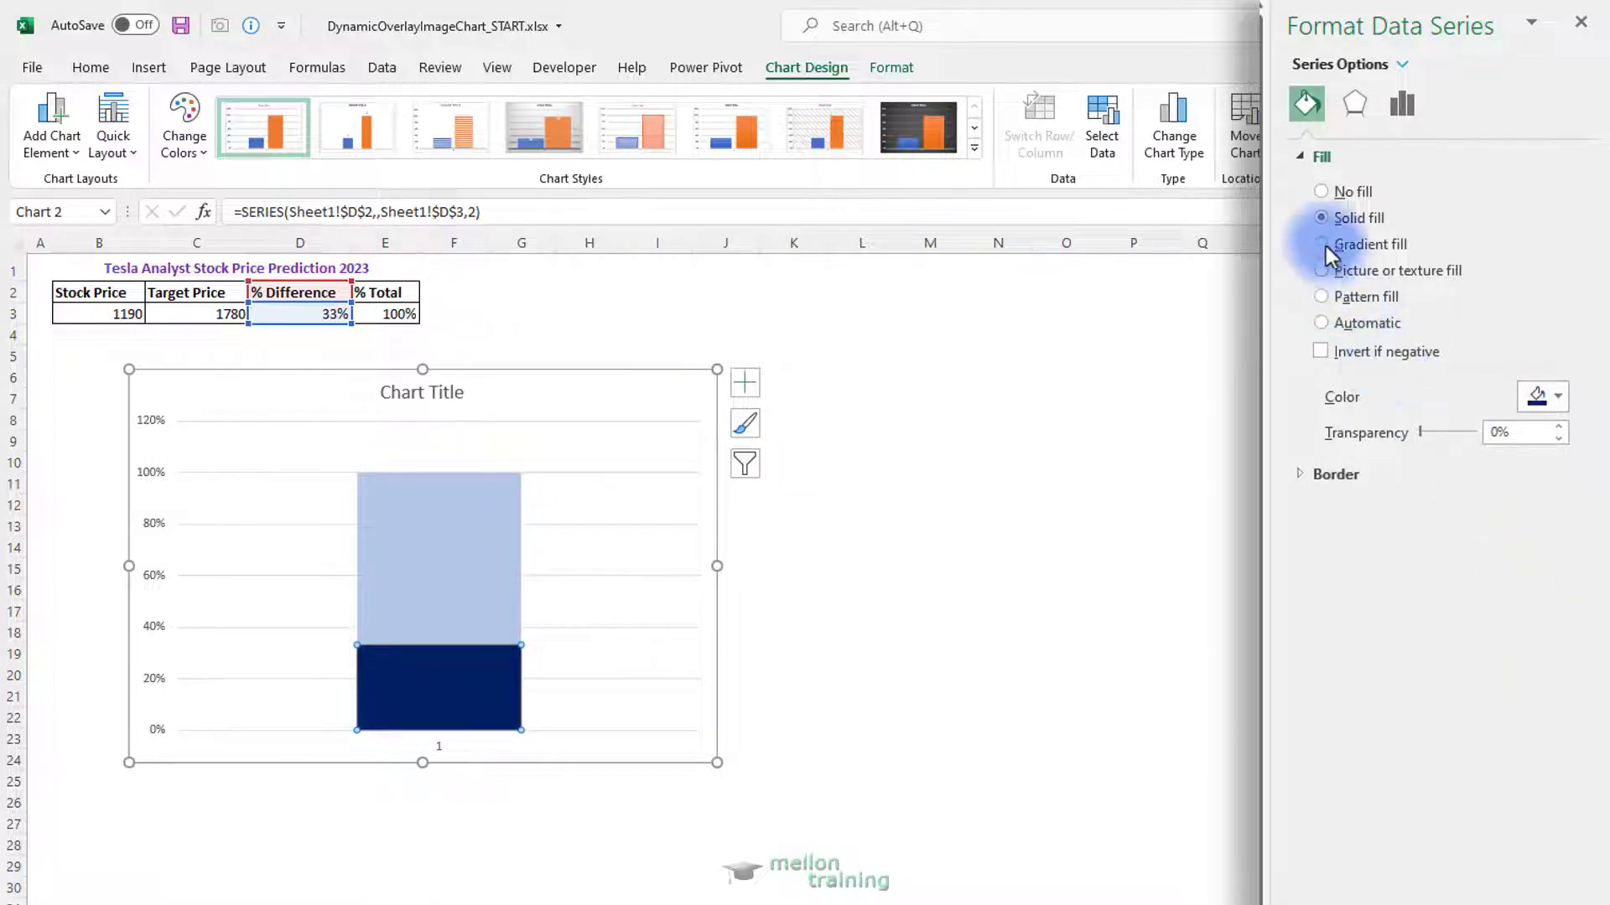
pyautogui.click(1308, 476)
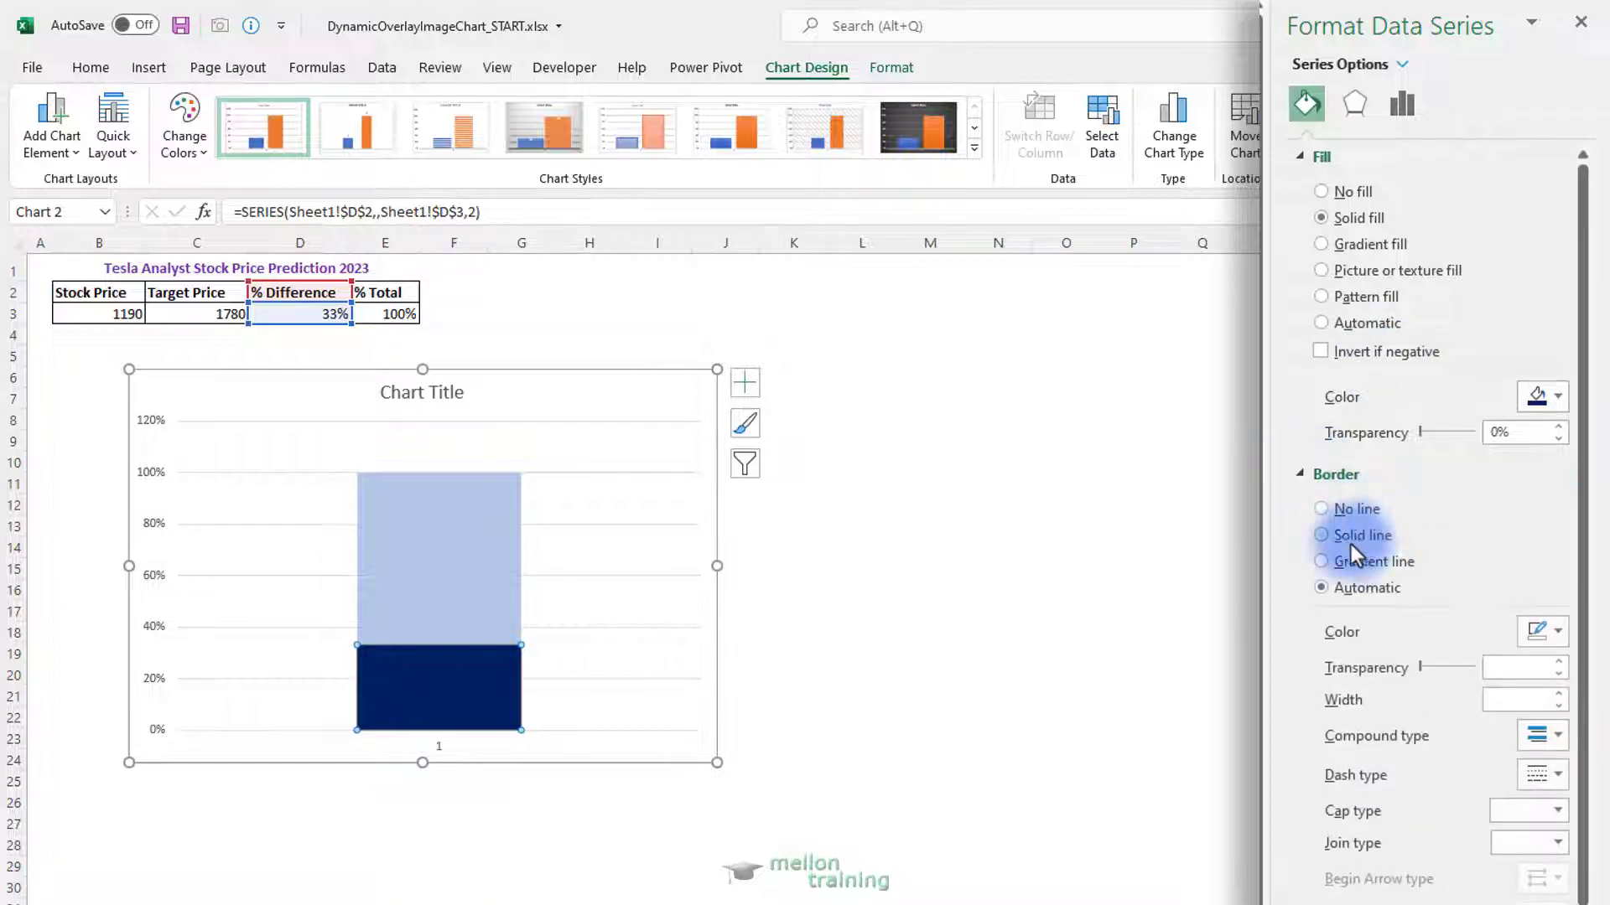
pyautogui.click(1323, 536)
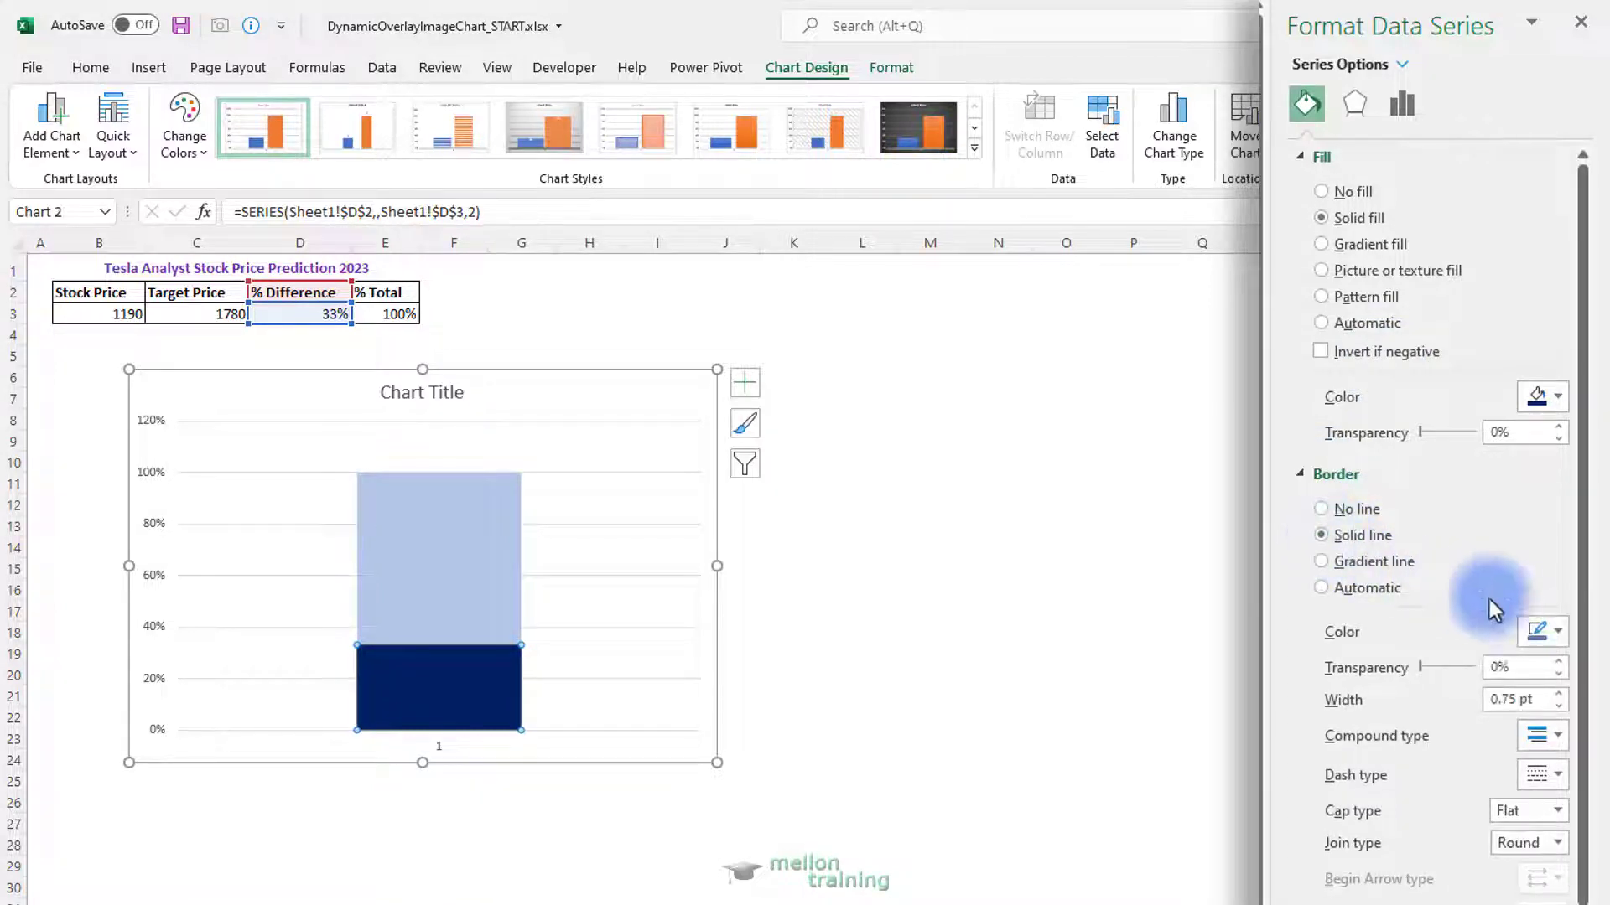
pyautogui.click(1558, 632)
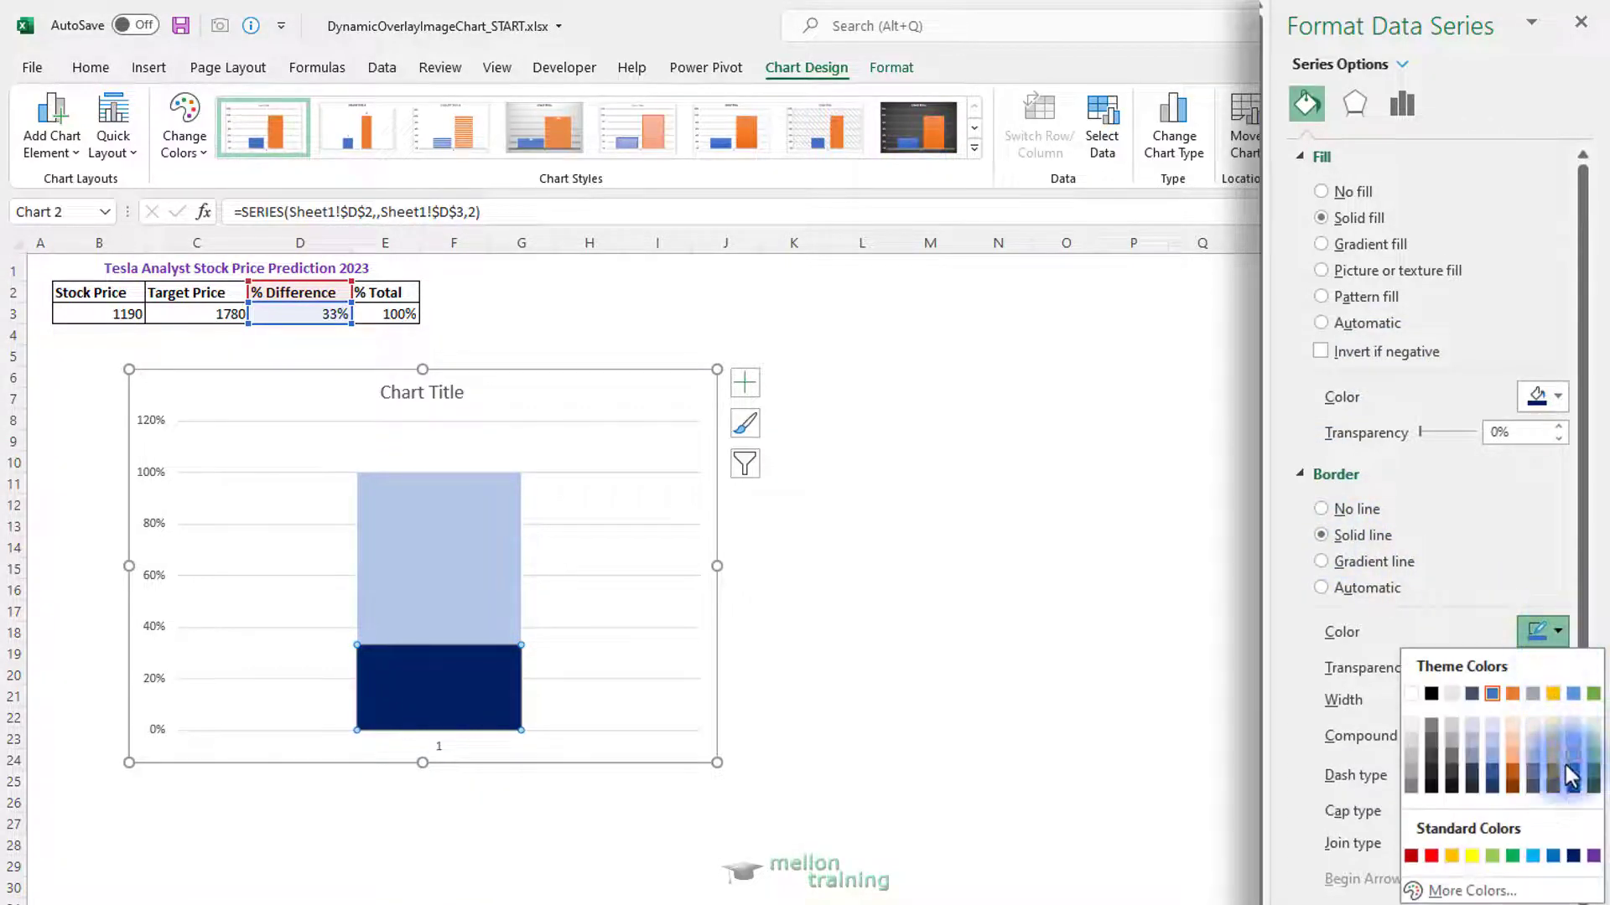
pyautogui.click(1571, 855)
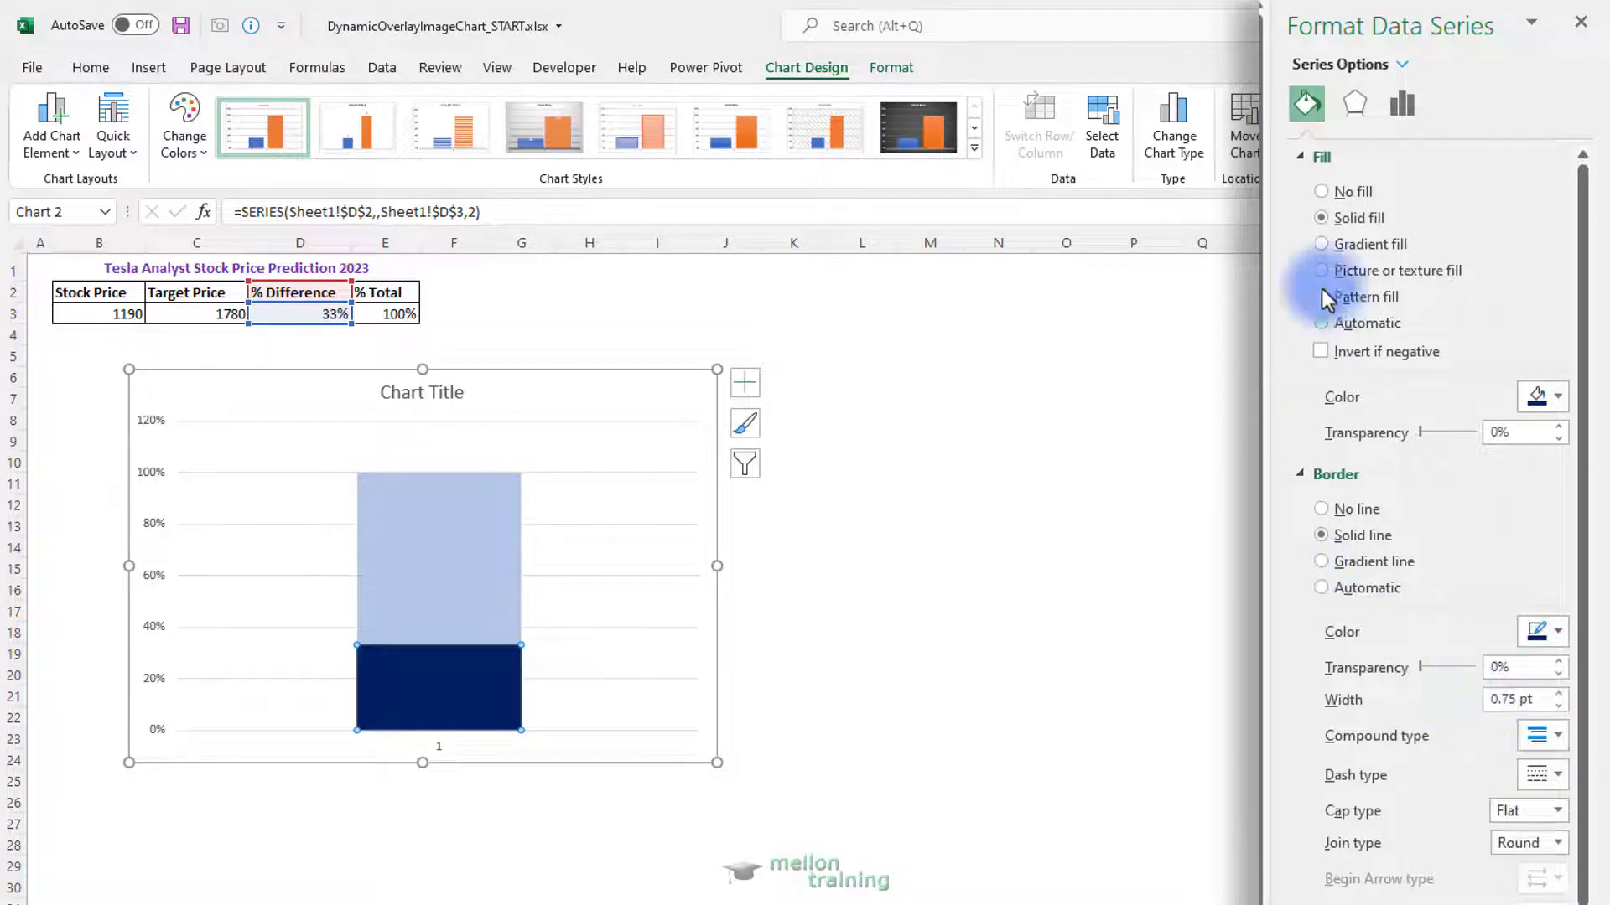
# Step: Test the chart with a stock price of 700 in cell B3 and undo the change
pyautogui.click(119, 316)
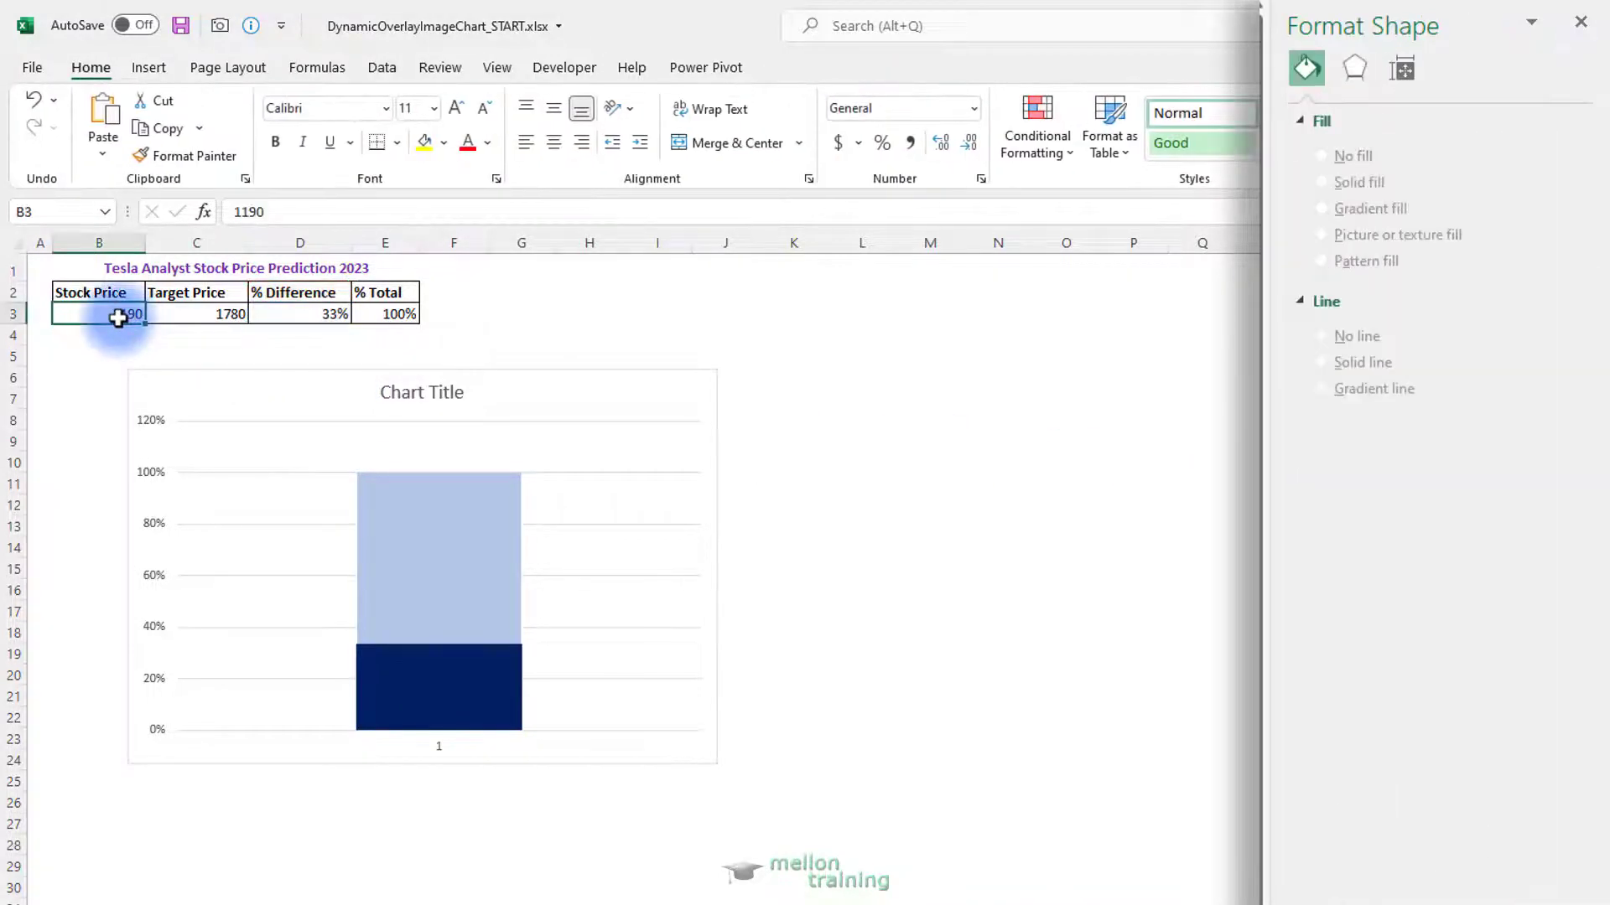
pyautogui.write('700')
pyautogui.press('Return')
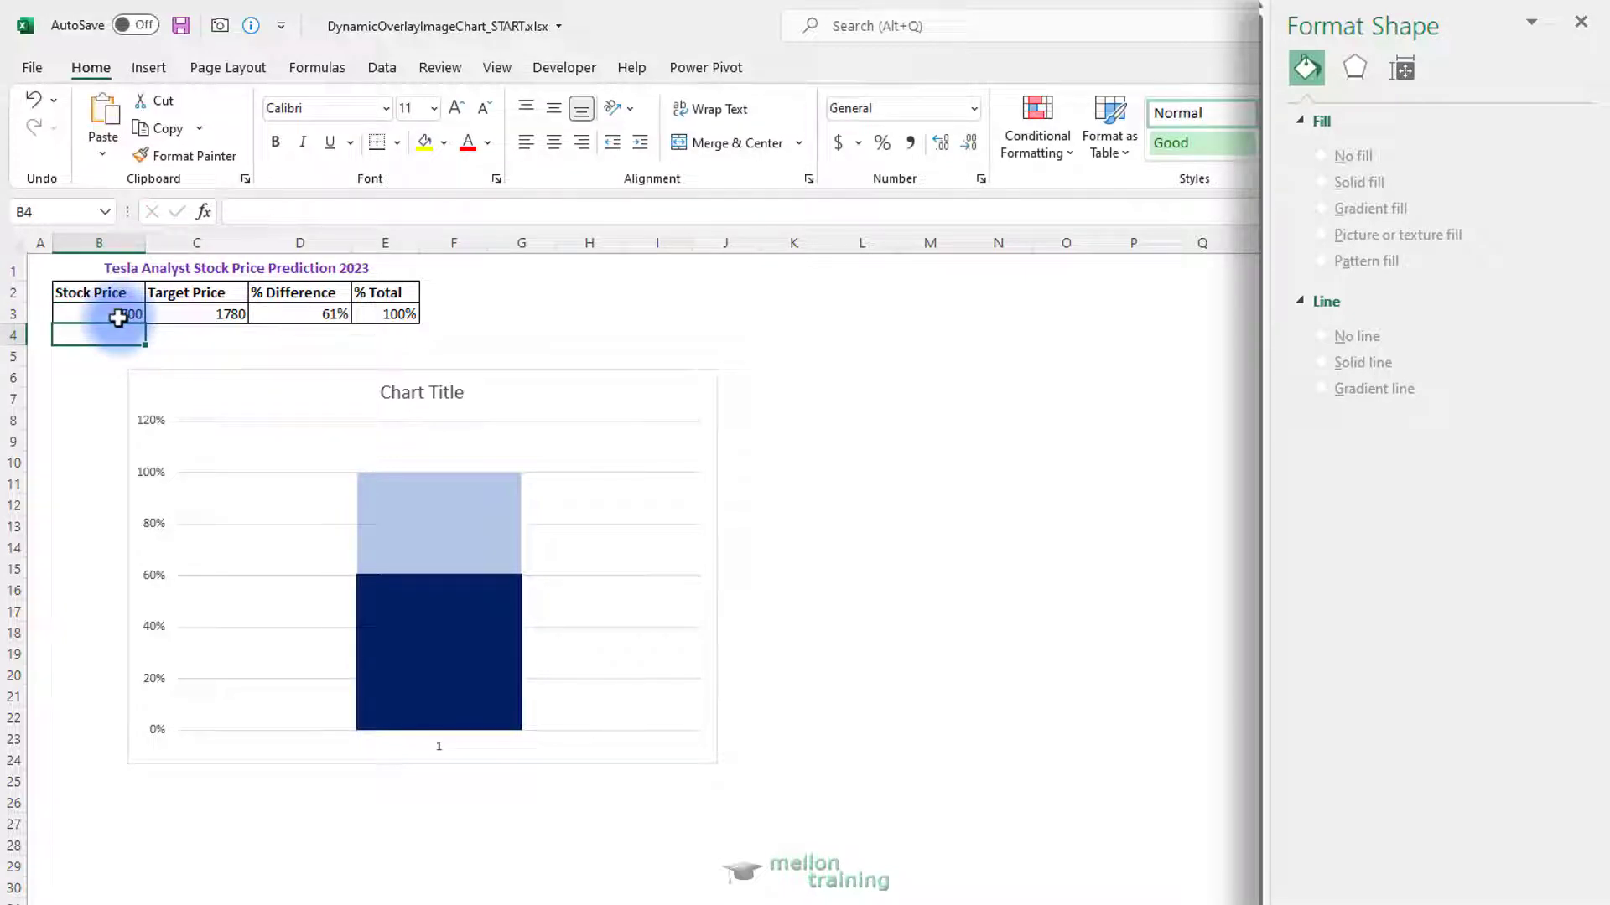
pyautogui.click(33, 99)
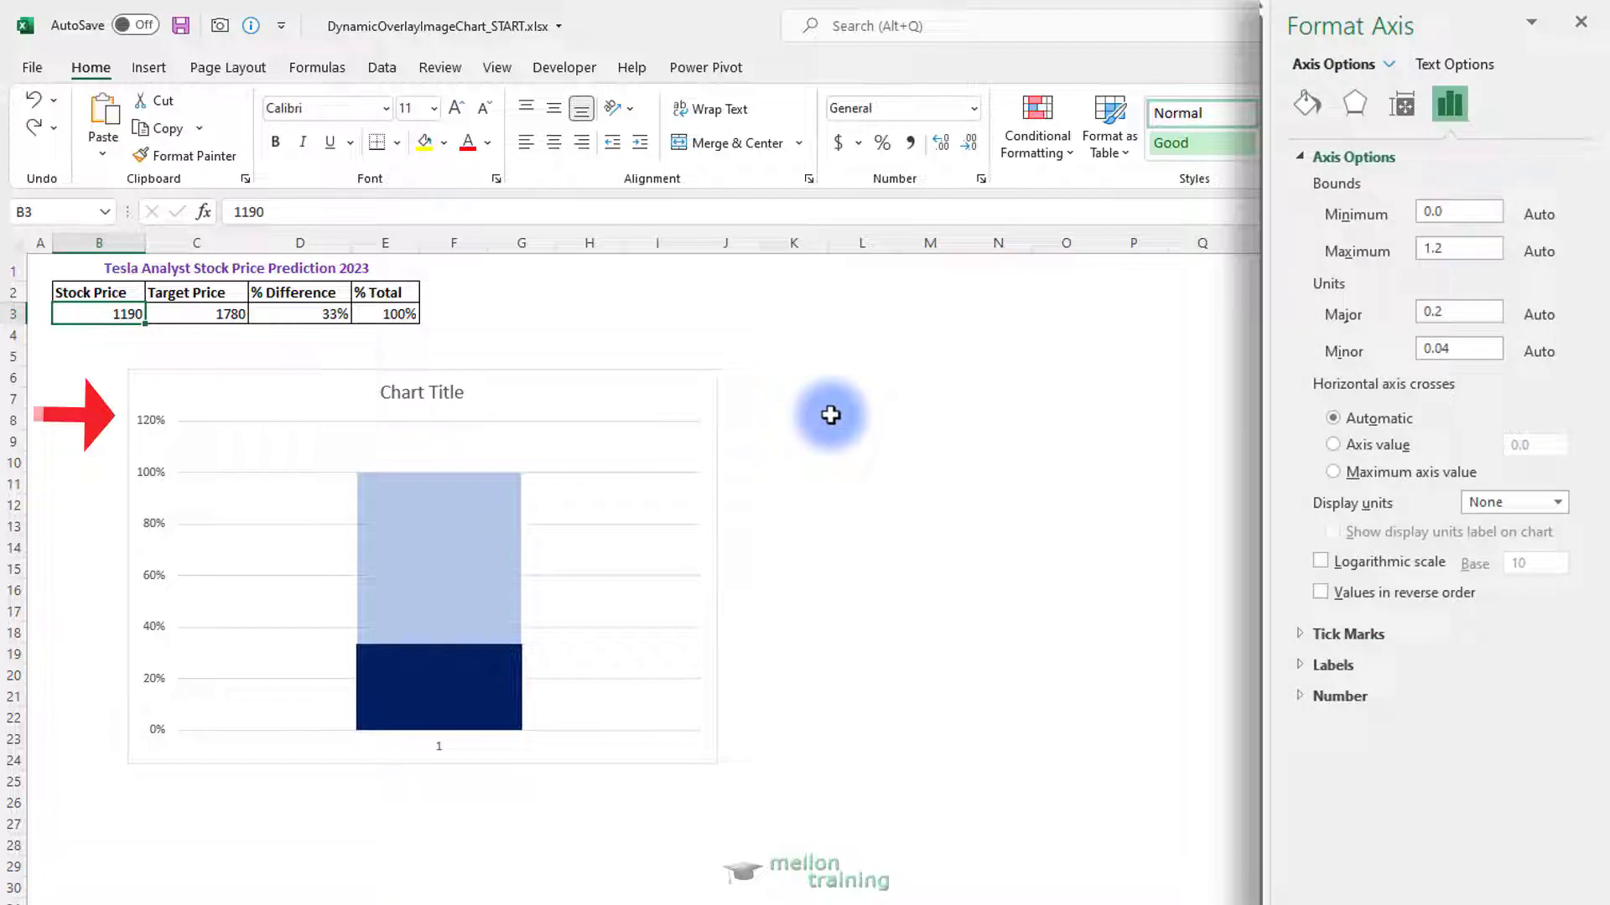
# Step: Set the maximum bound of the chart's vertical axis to 1.0
pyautogui.rightClick(147, 472)
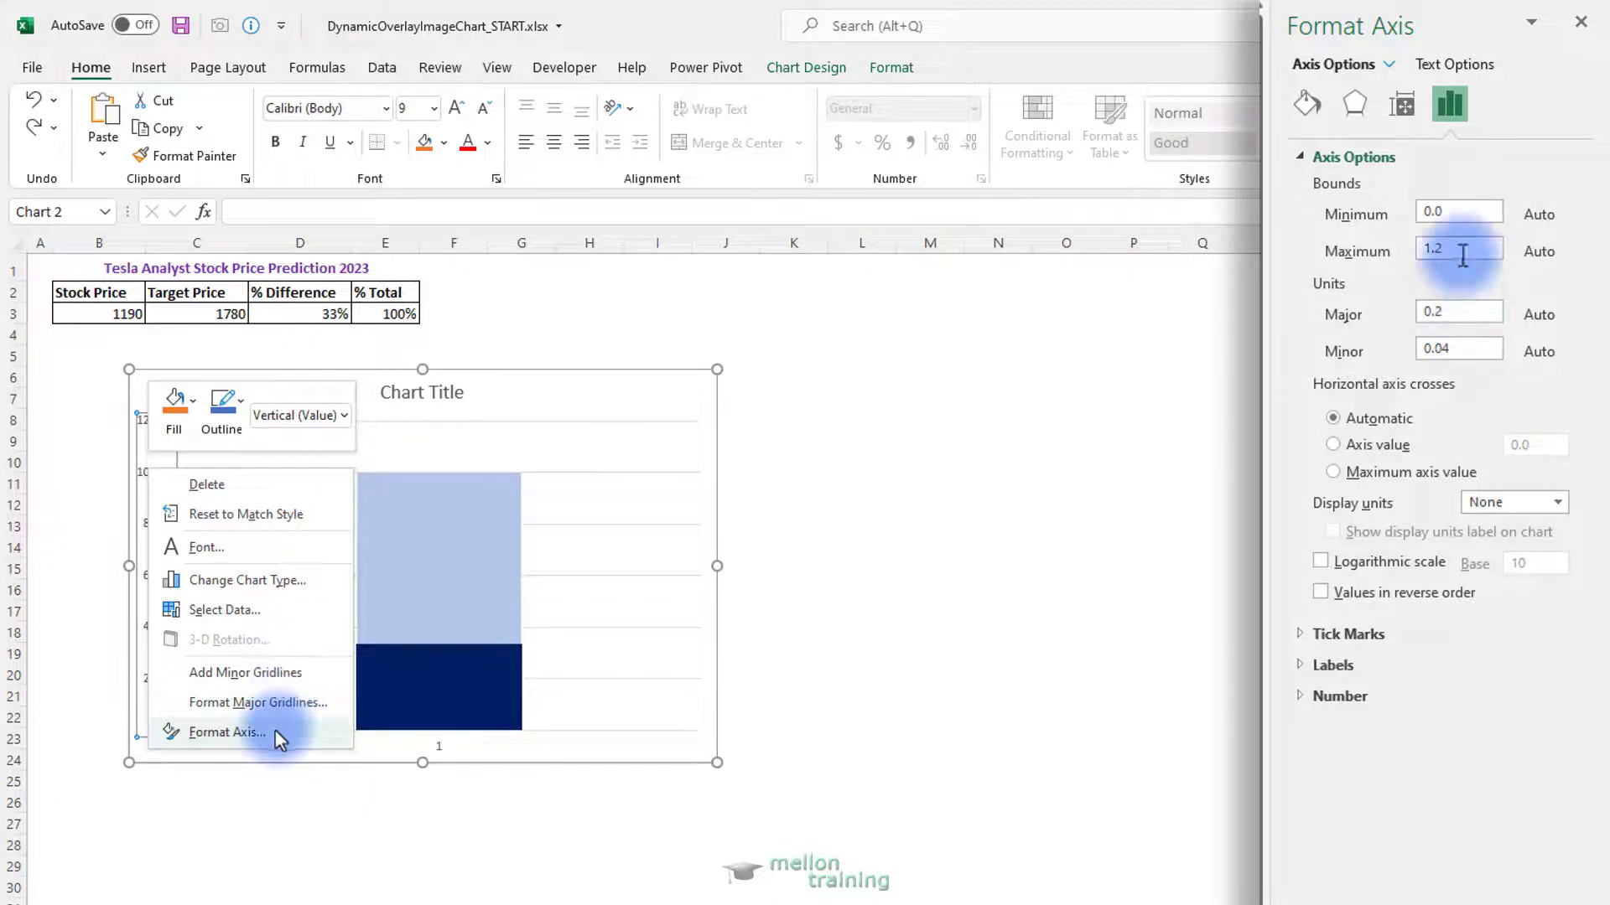
pyautogui.click(227, 732)
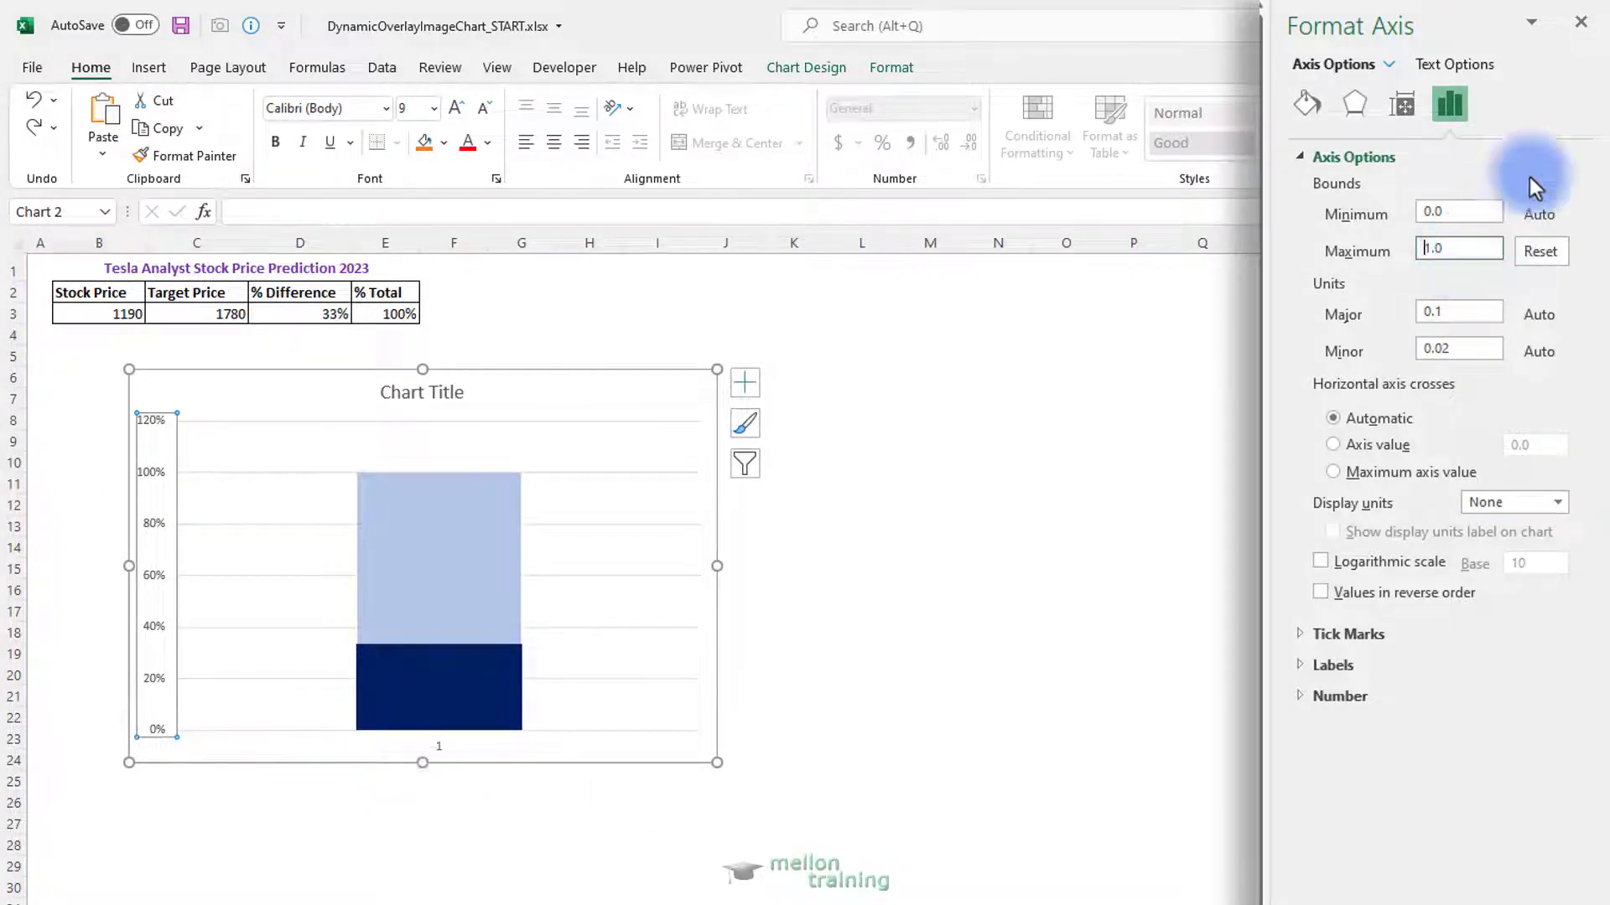
# Step: Remove the chart title and the gridlines from the overlay chart
pyautogui.click(1581, 22)
pyautogui.hotkey('ctrl', 'y')
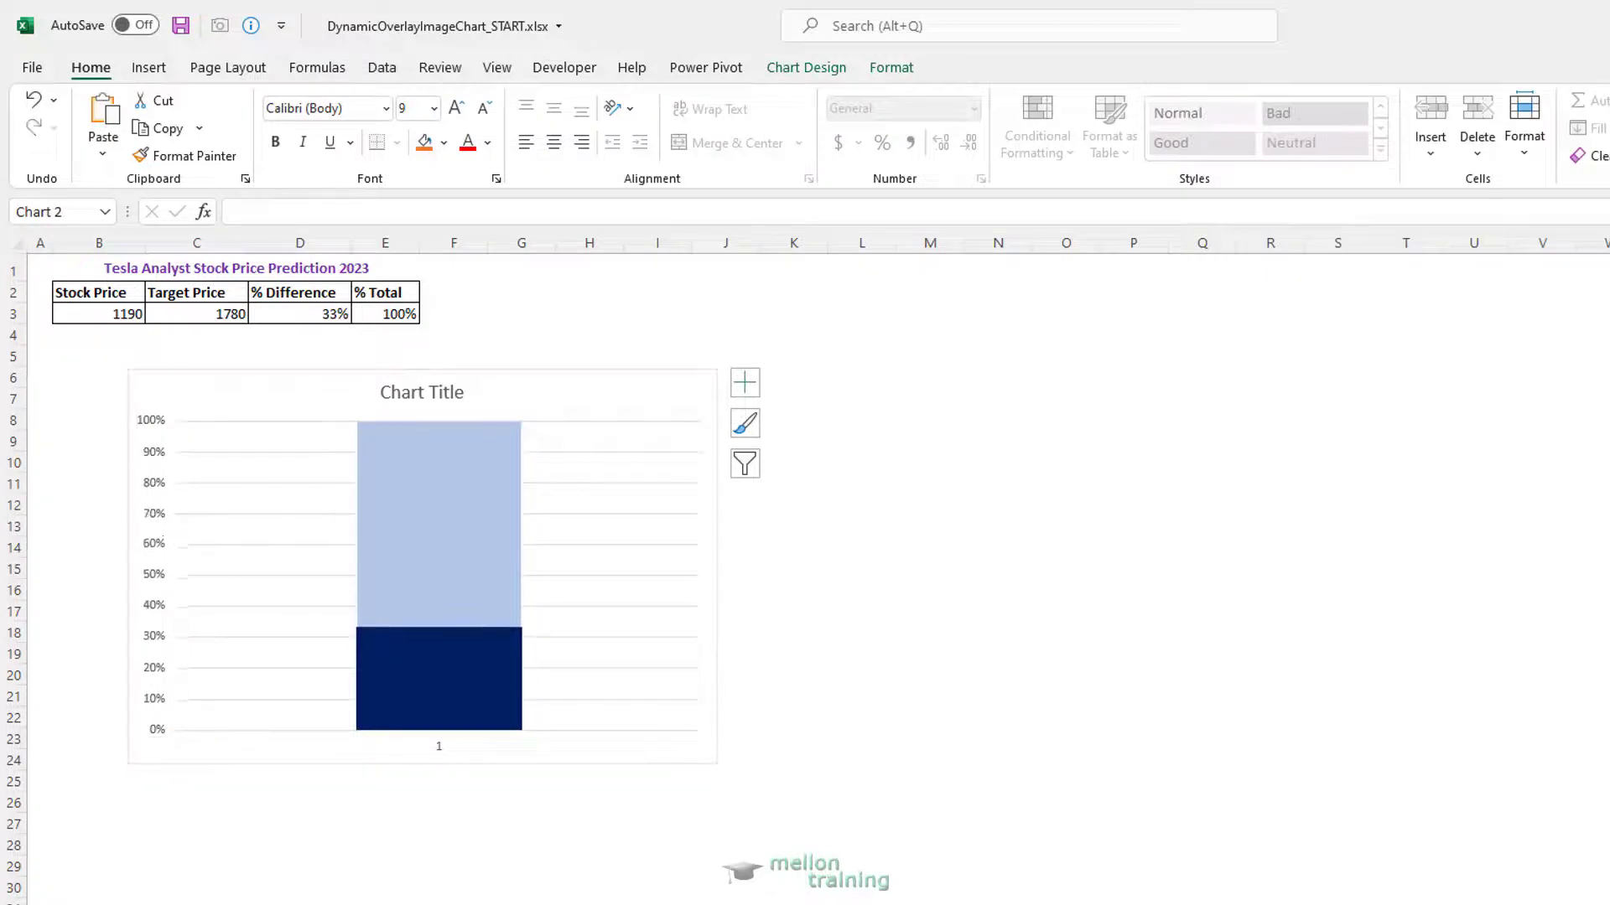
pyautogui.click(430, 391)
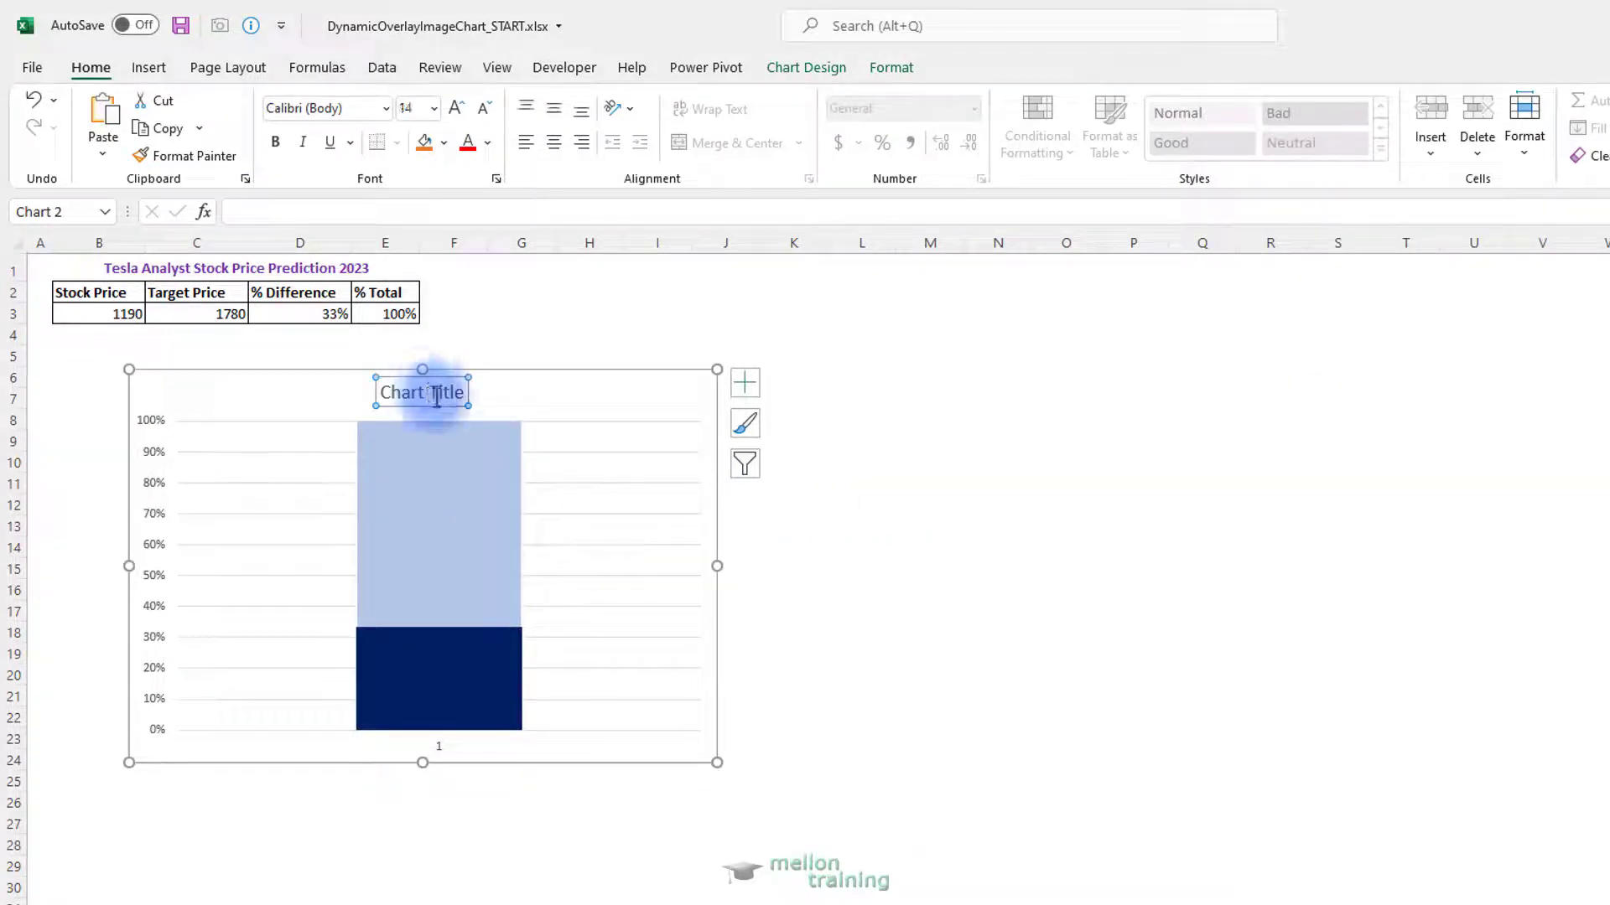
pyautogui.press('Delete')
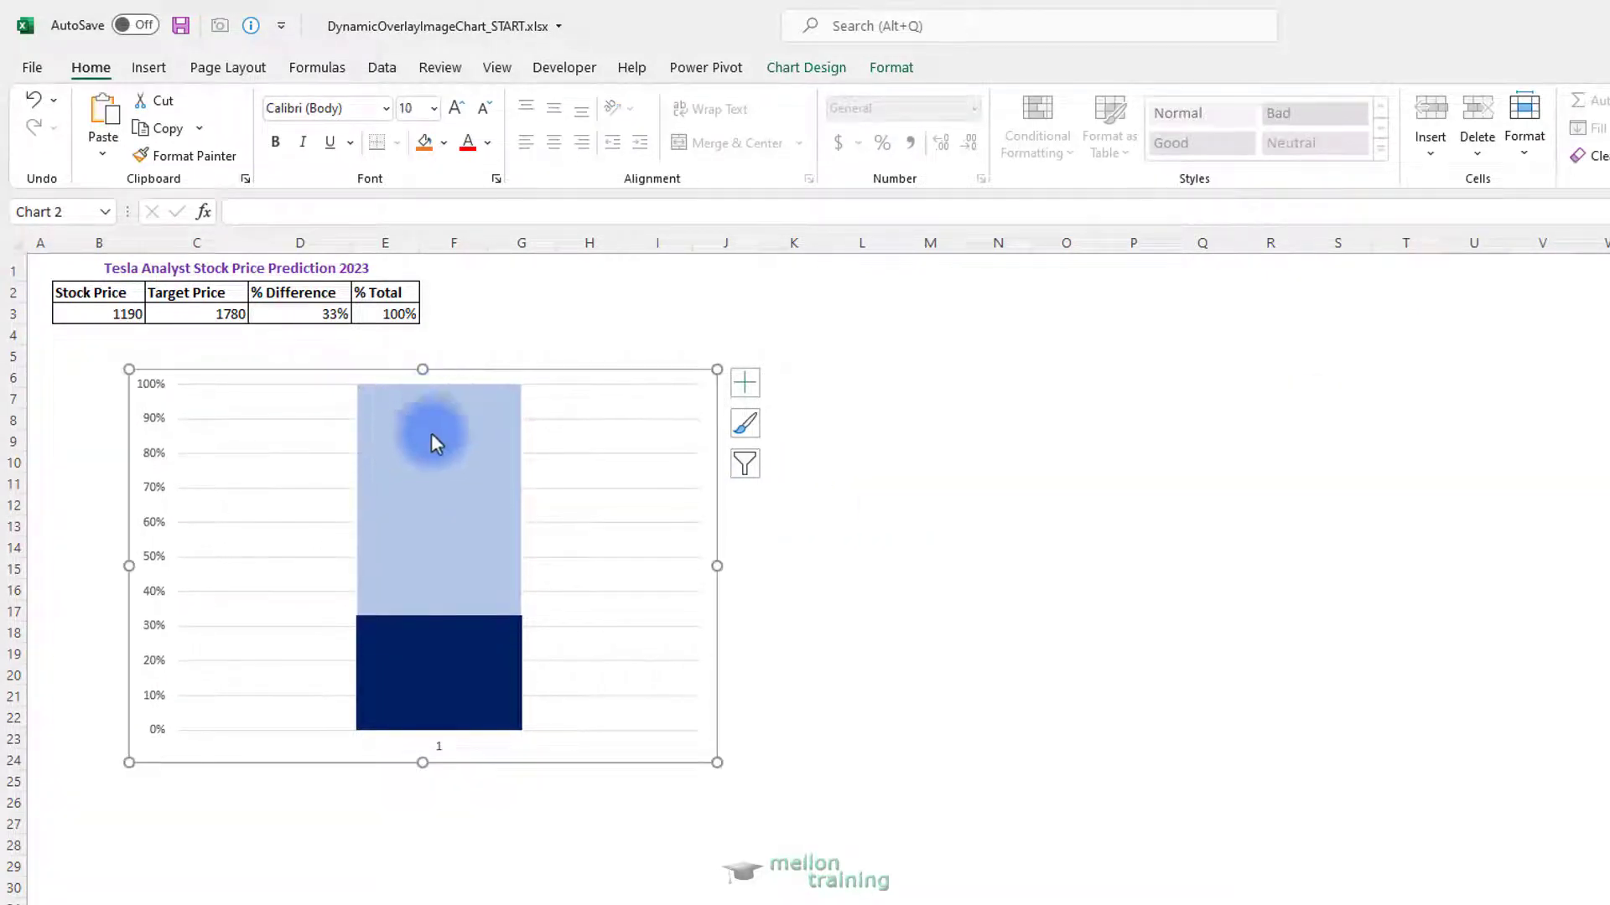
pyautogui.click(310, 454)
pyautogui.press('Delete')
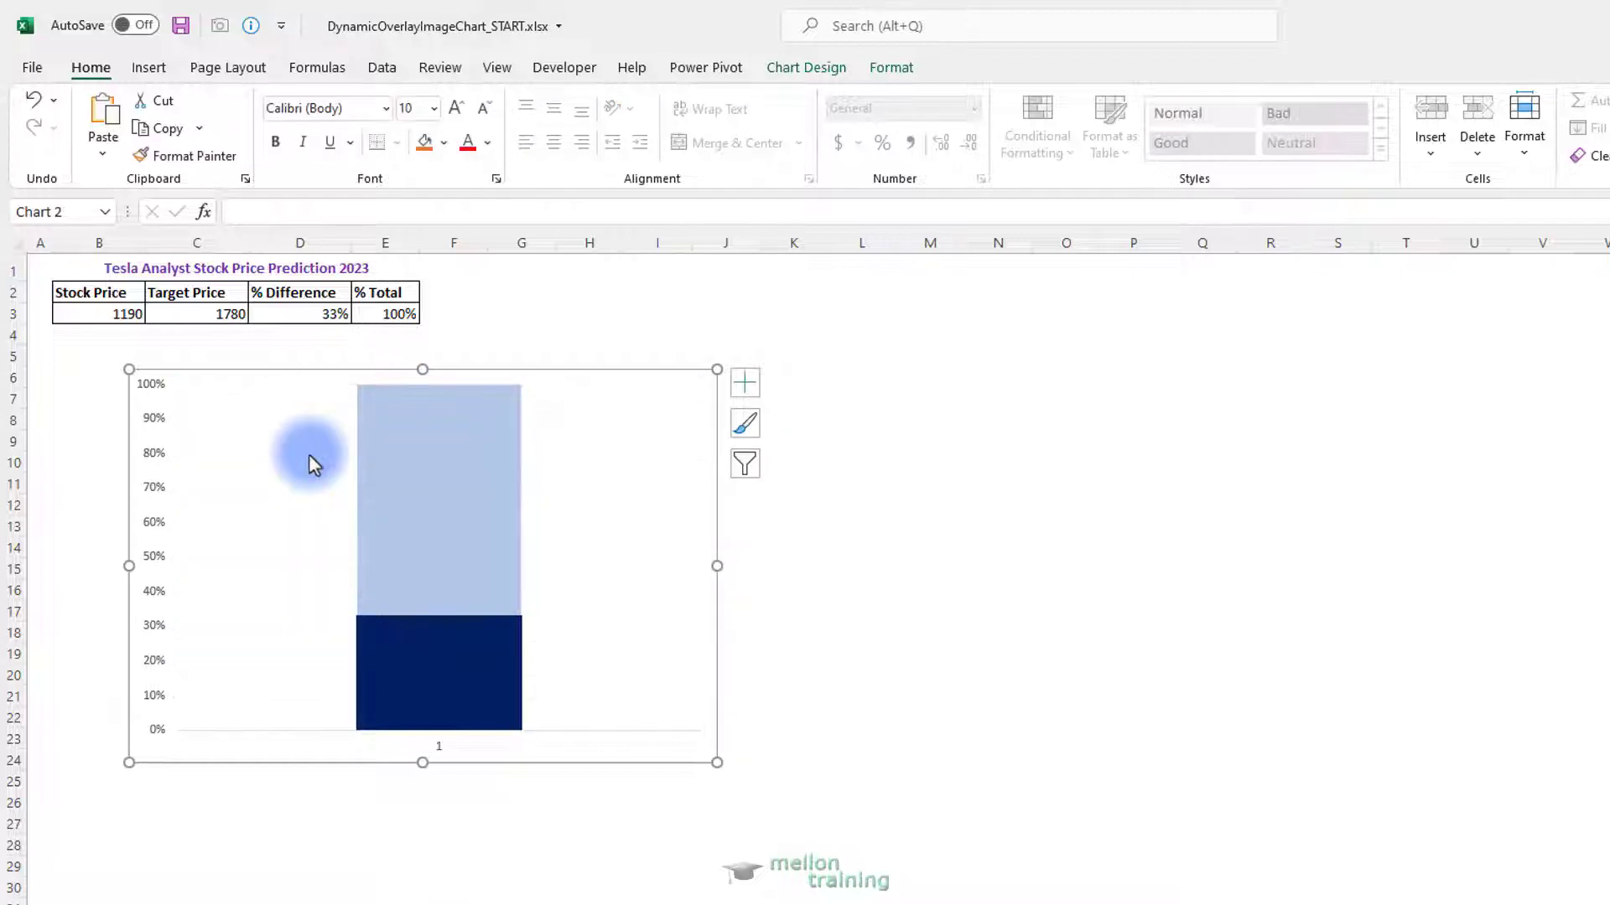
# Step: Delete the chart's horizontal axis and vertical axis
pyautogui.click(435, 748)
pyautogui.press('Delete')
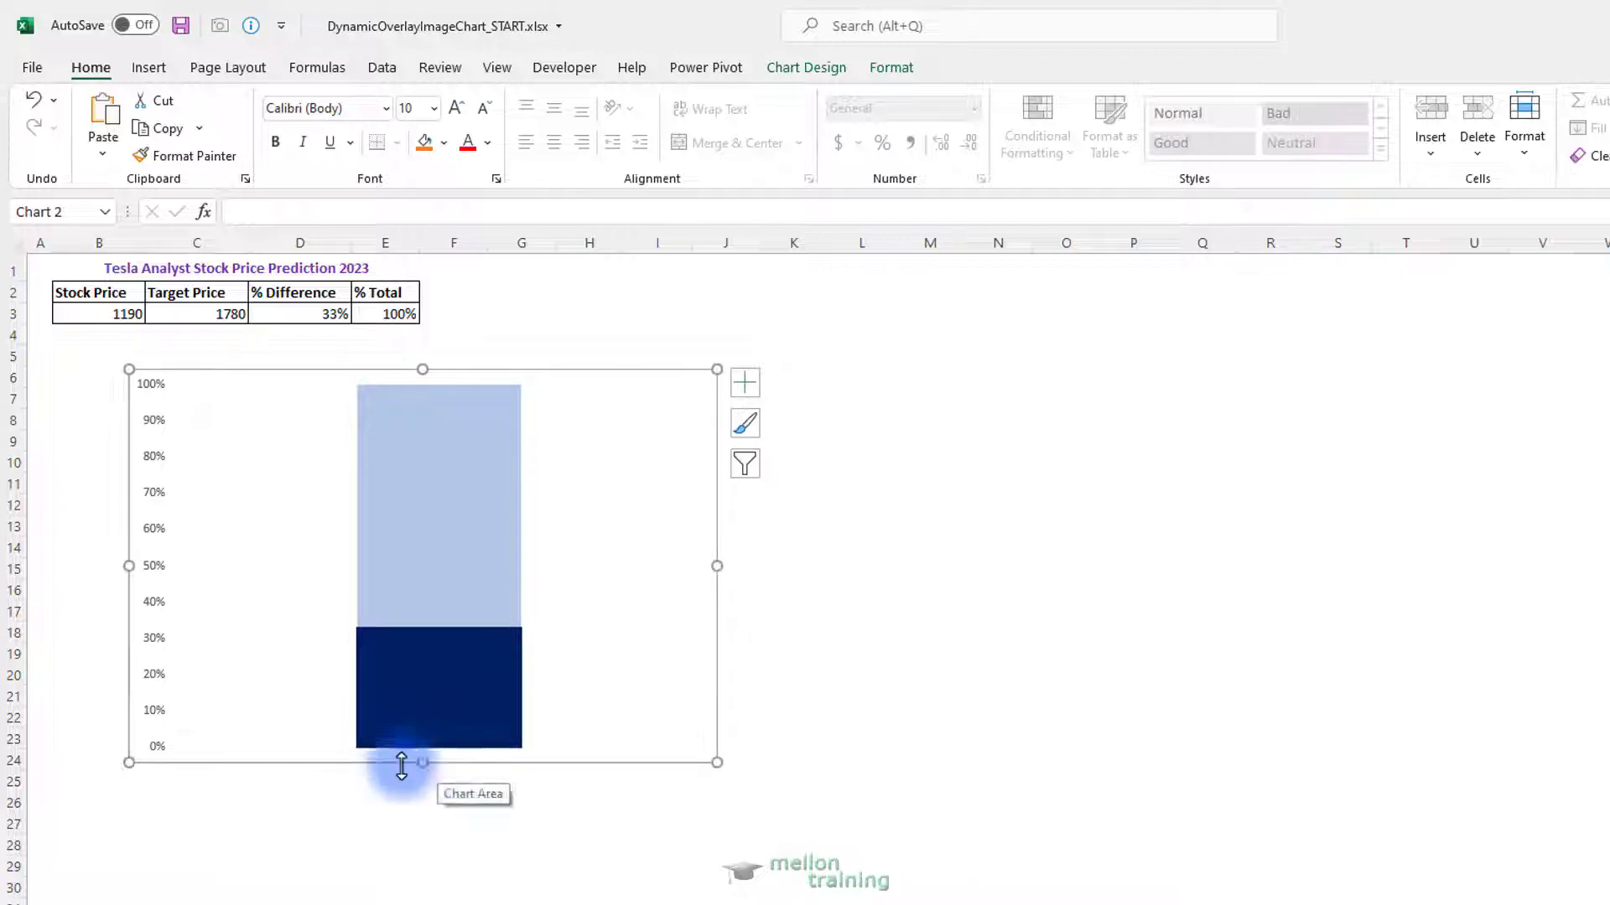
pyautogui.click(155, 645)
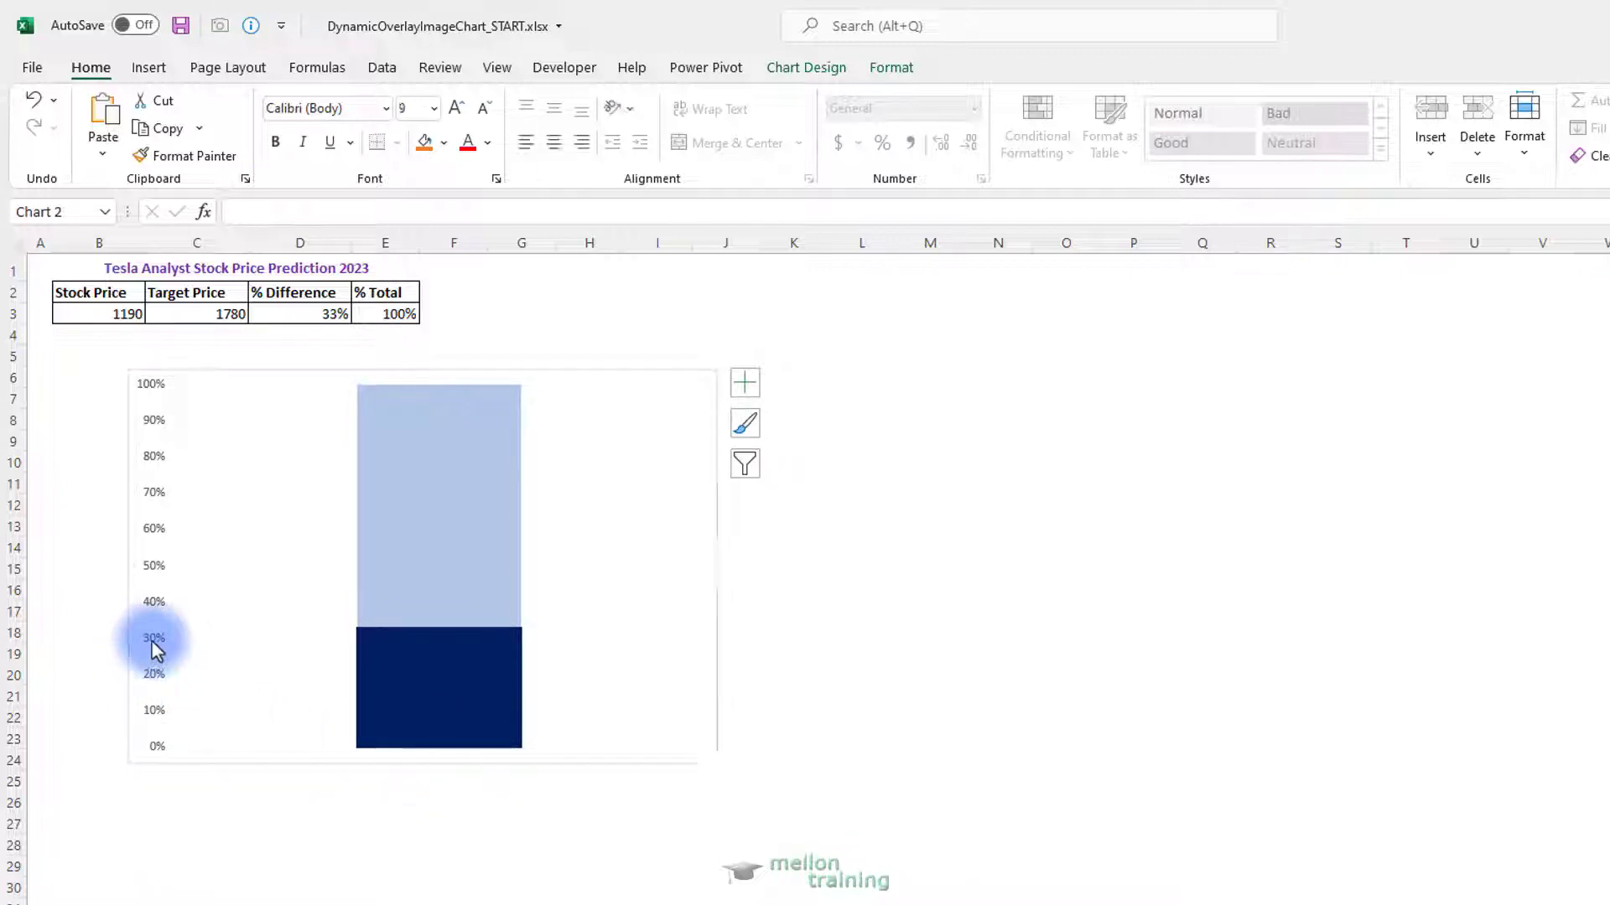
pyautogui.press('Delete')
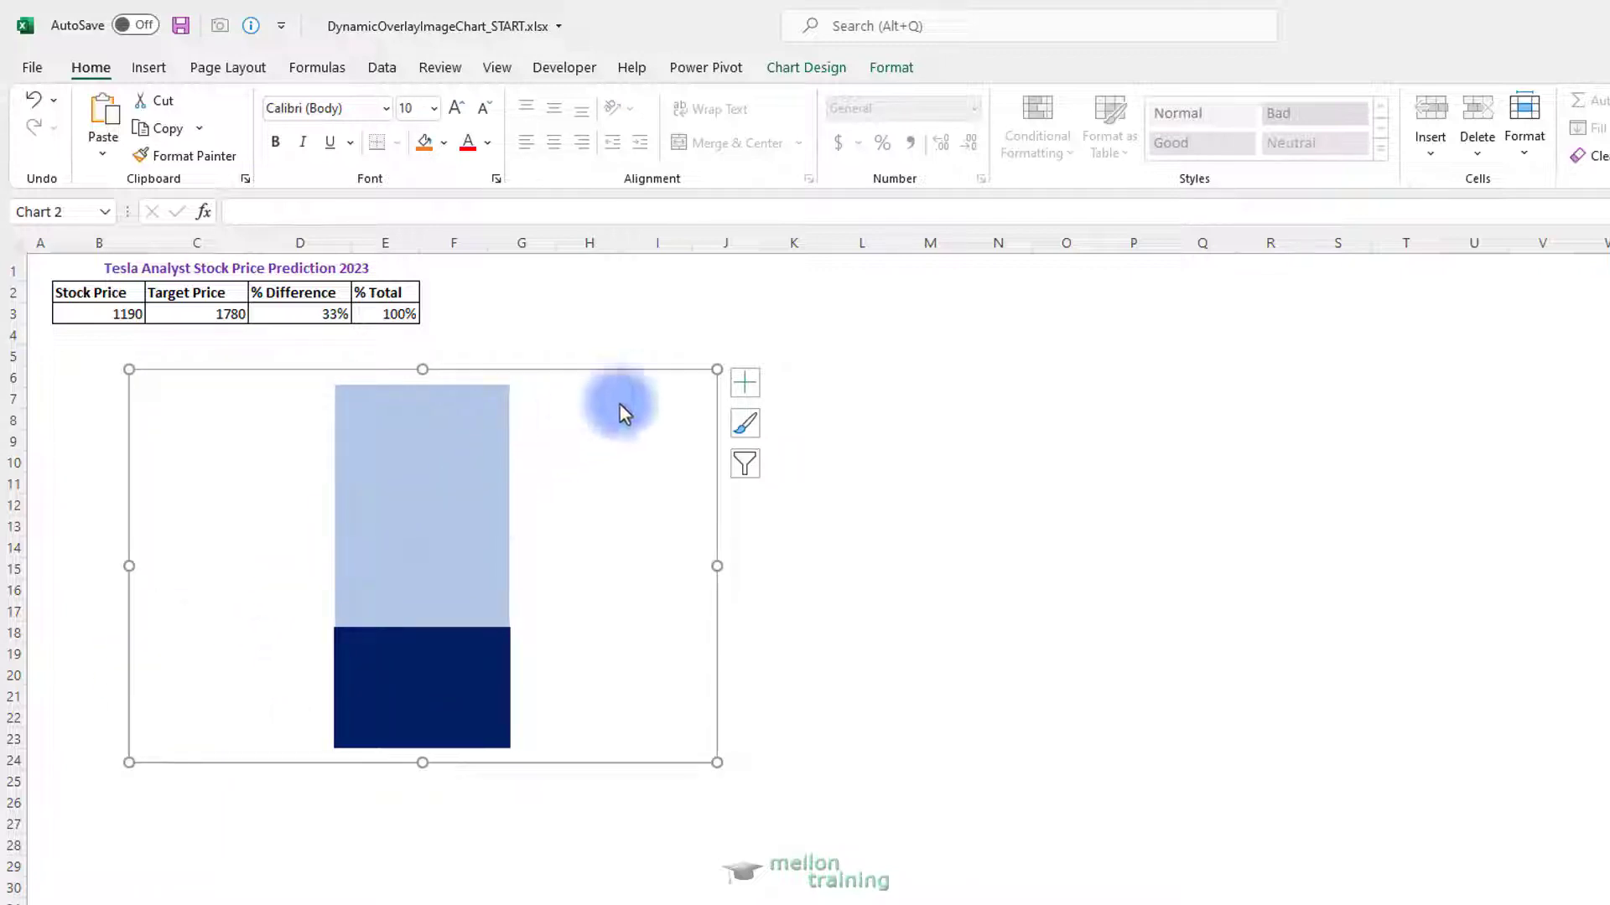
# Step: Set the chart area to no fill and no outline
pyautogui.rightClick(647, 376)
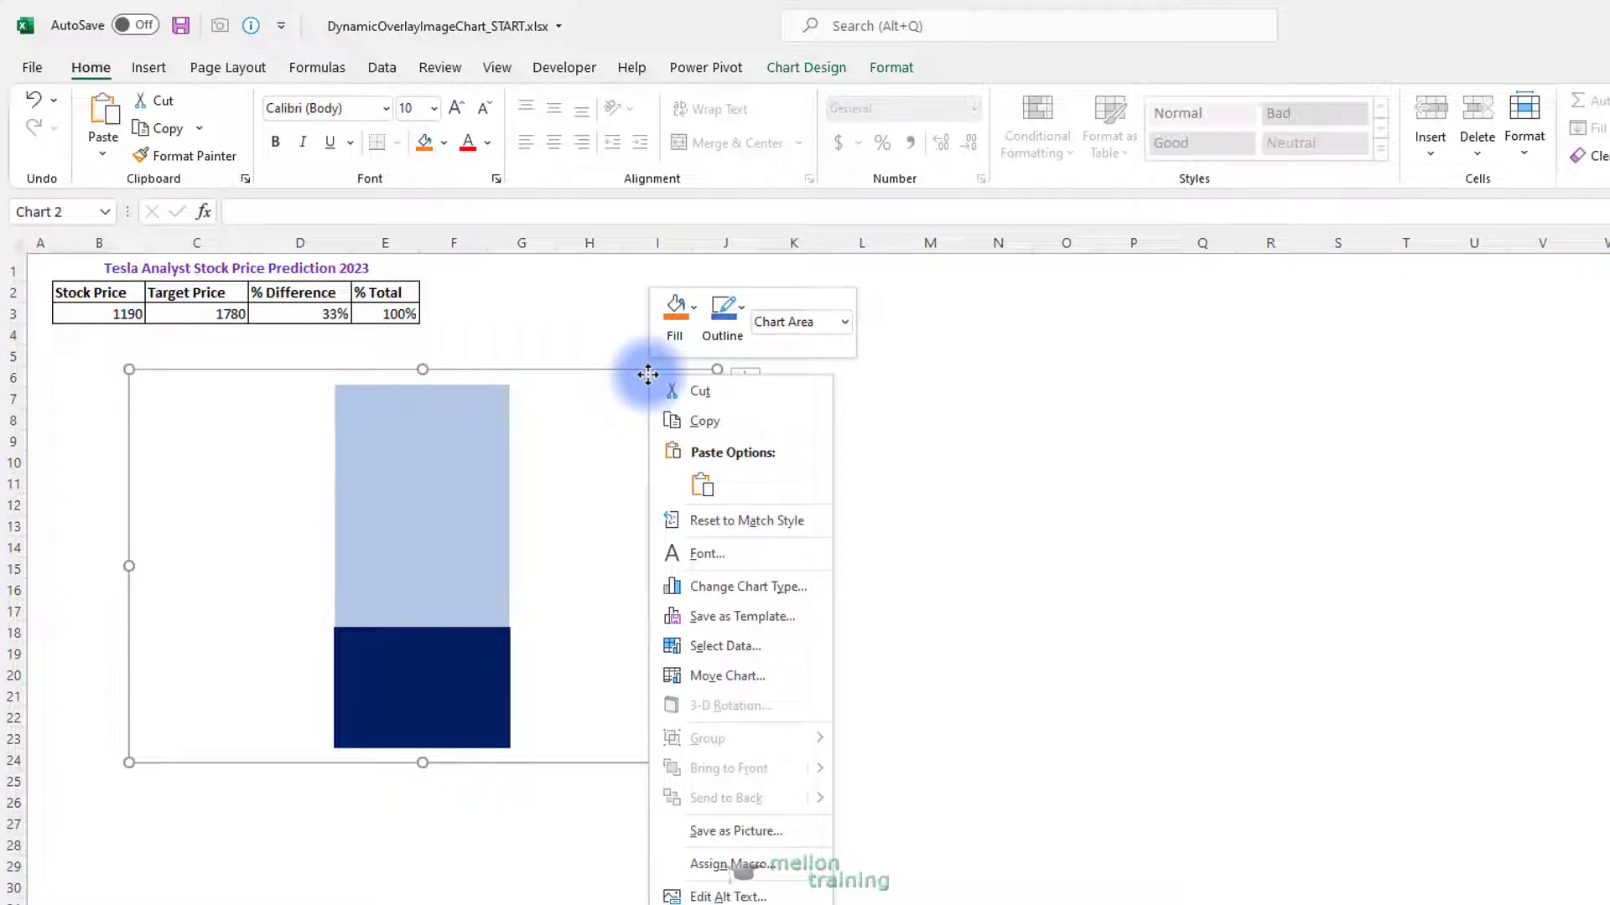
pyautogui.click(694, 309)
pyautogui.click(693, 310)
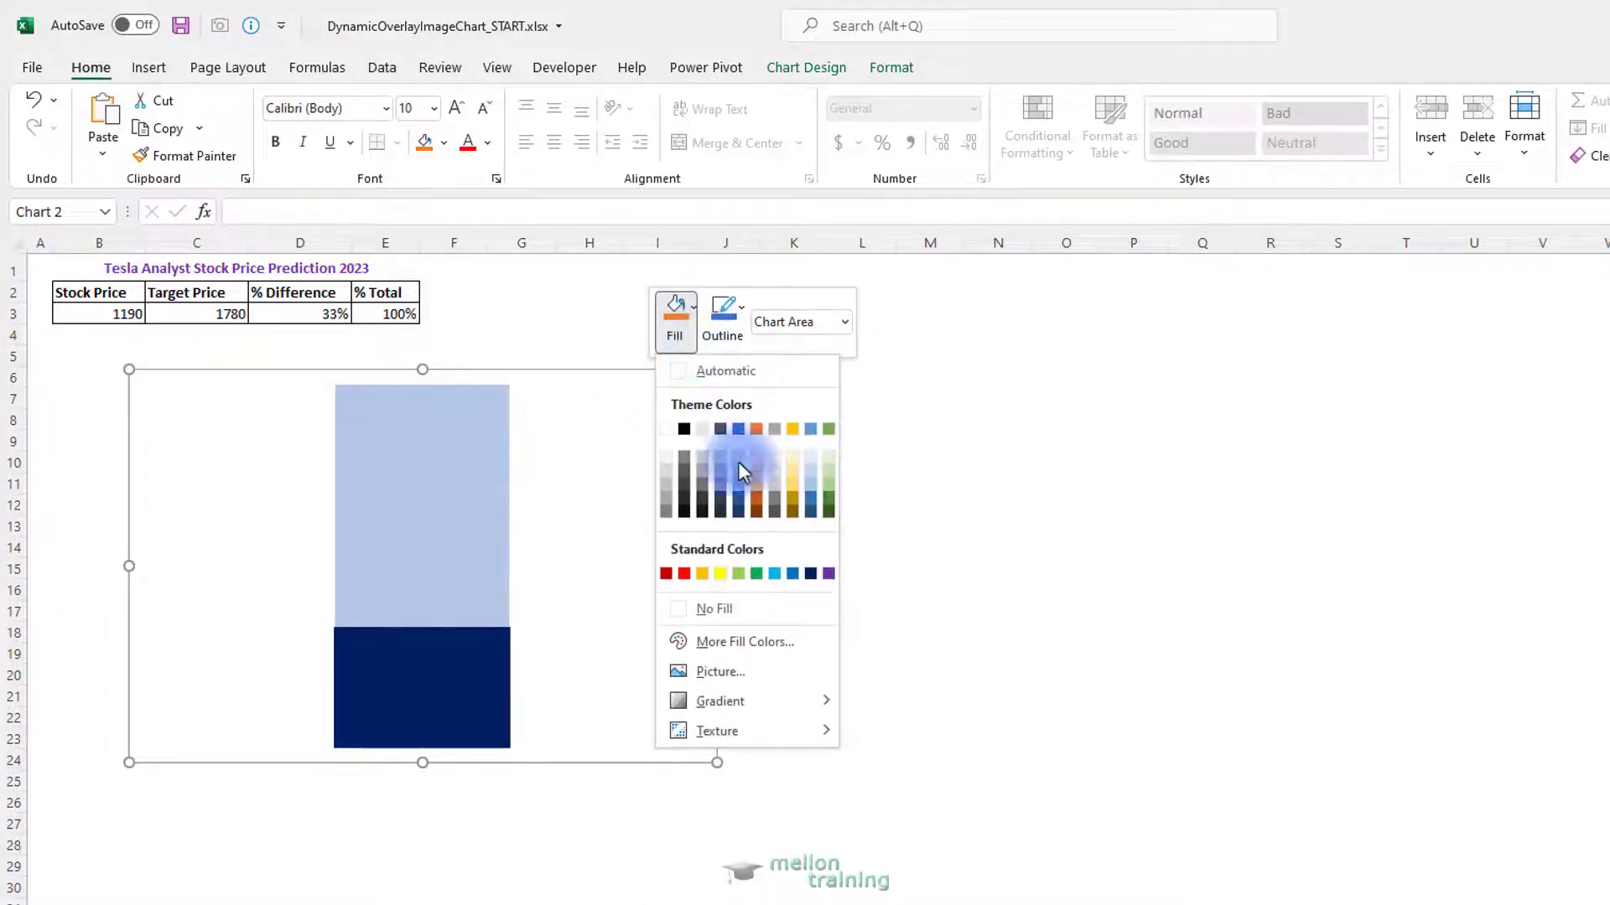
pyautogui.click(724, 611)
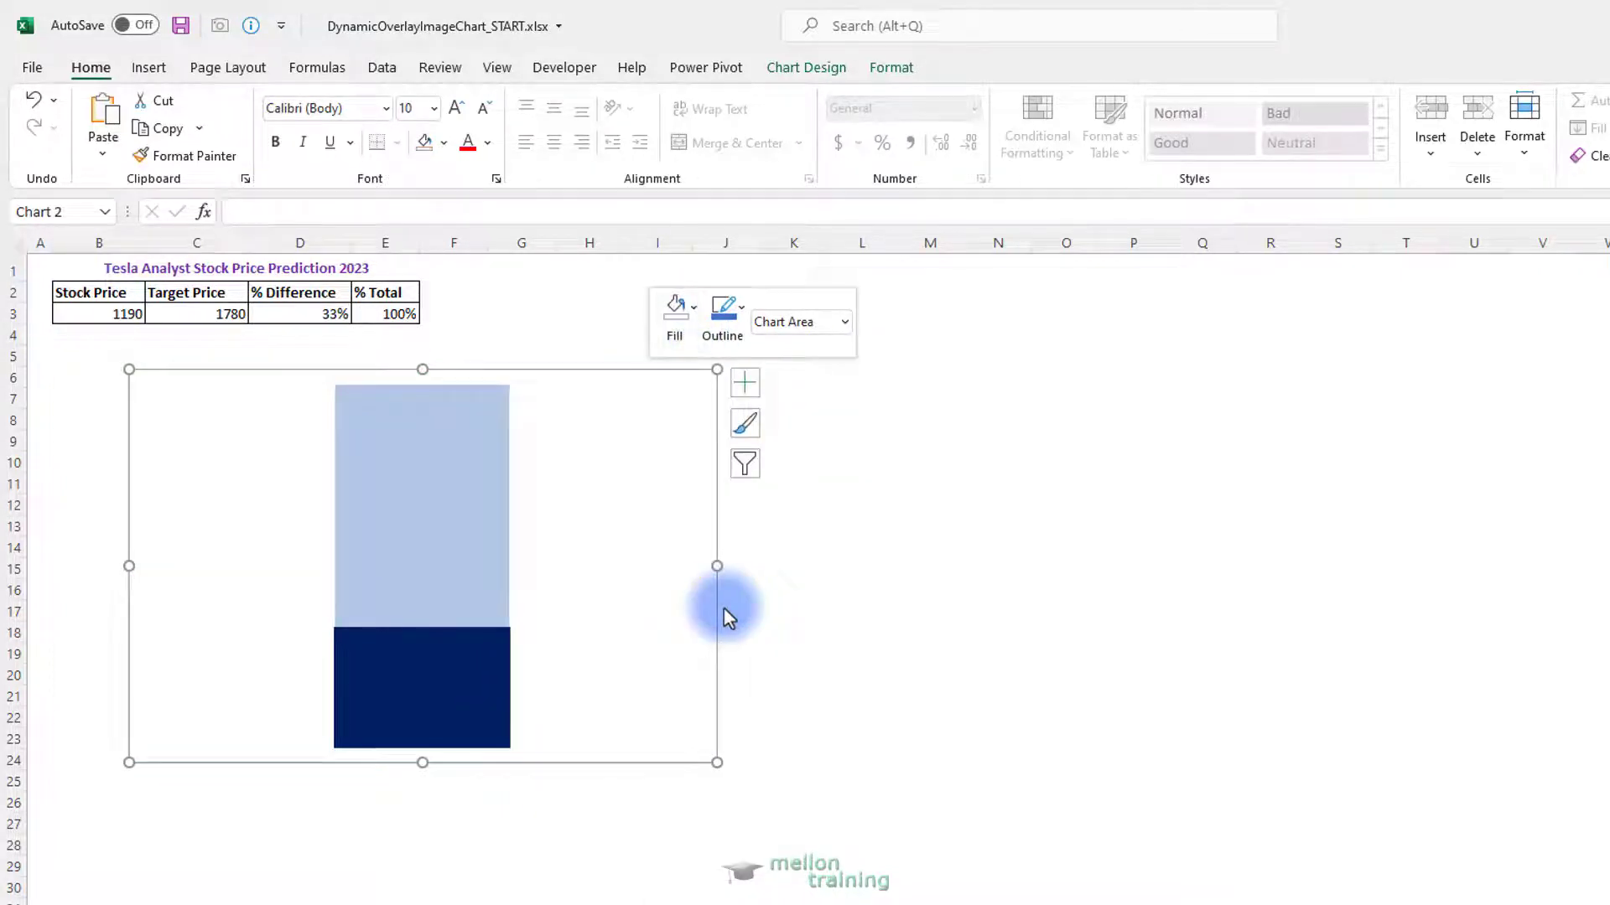
pyautogui.click(745, 311)
pyautogui.click(770, 603)
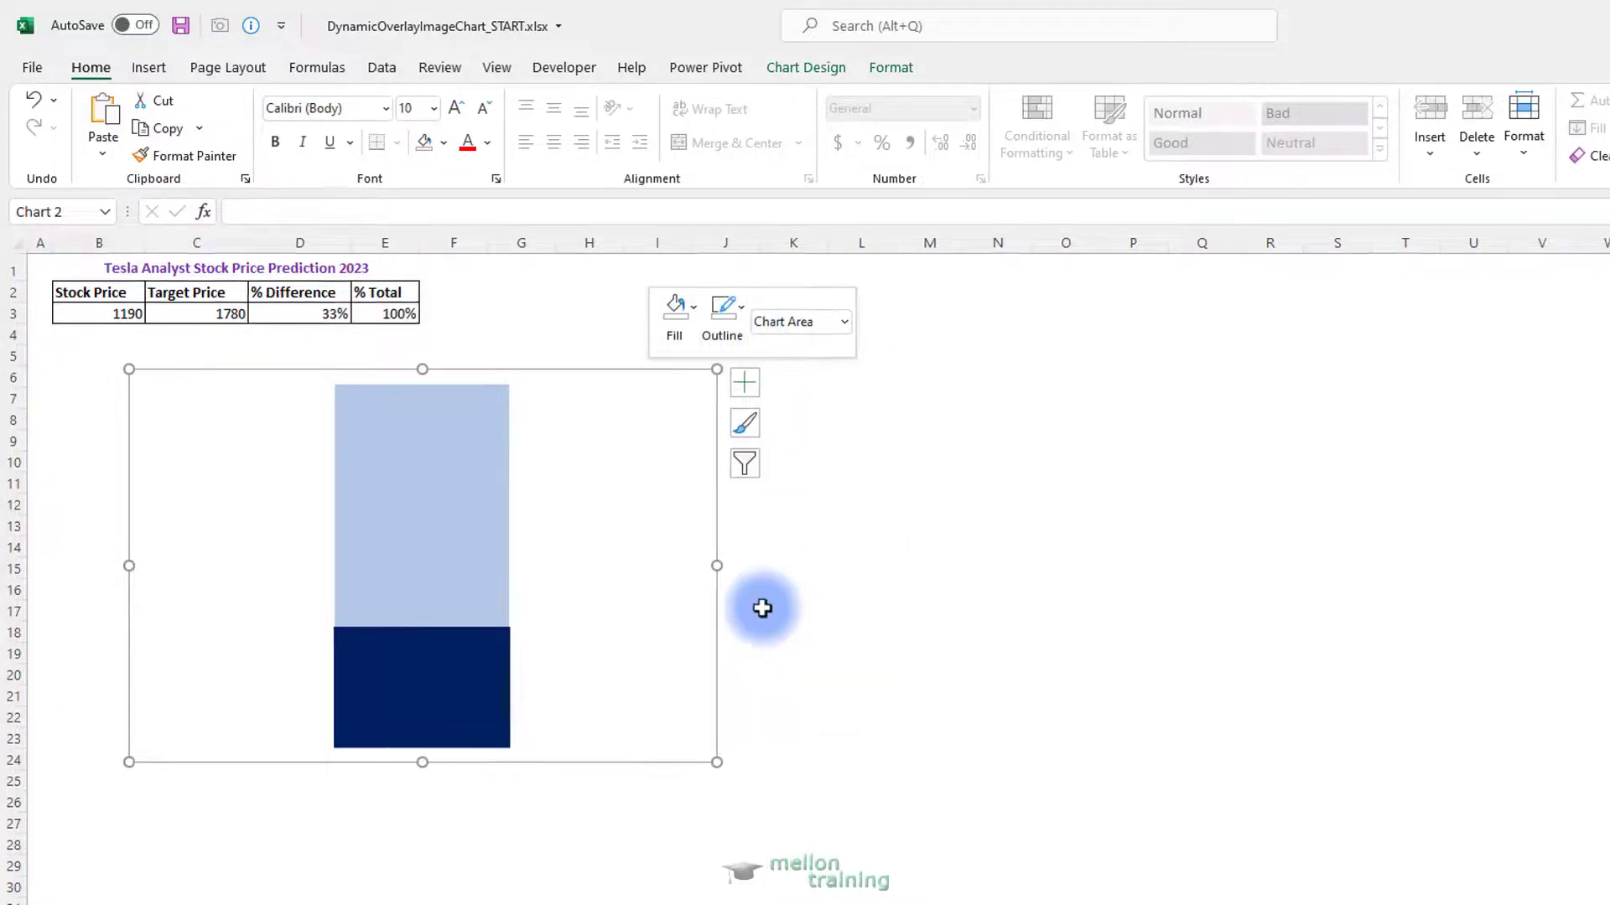
# Step: Set the gap width of the % Total series to 0% and narrow the chart to a slim vertical bar
pyautogui.rightClick(484, 525)
pyautogui.click(525, 616)
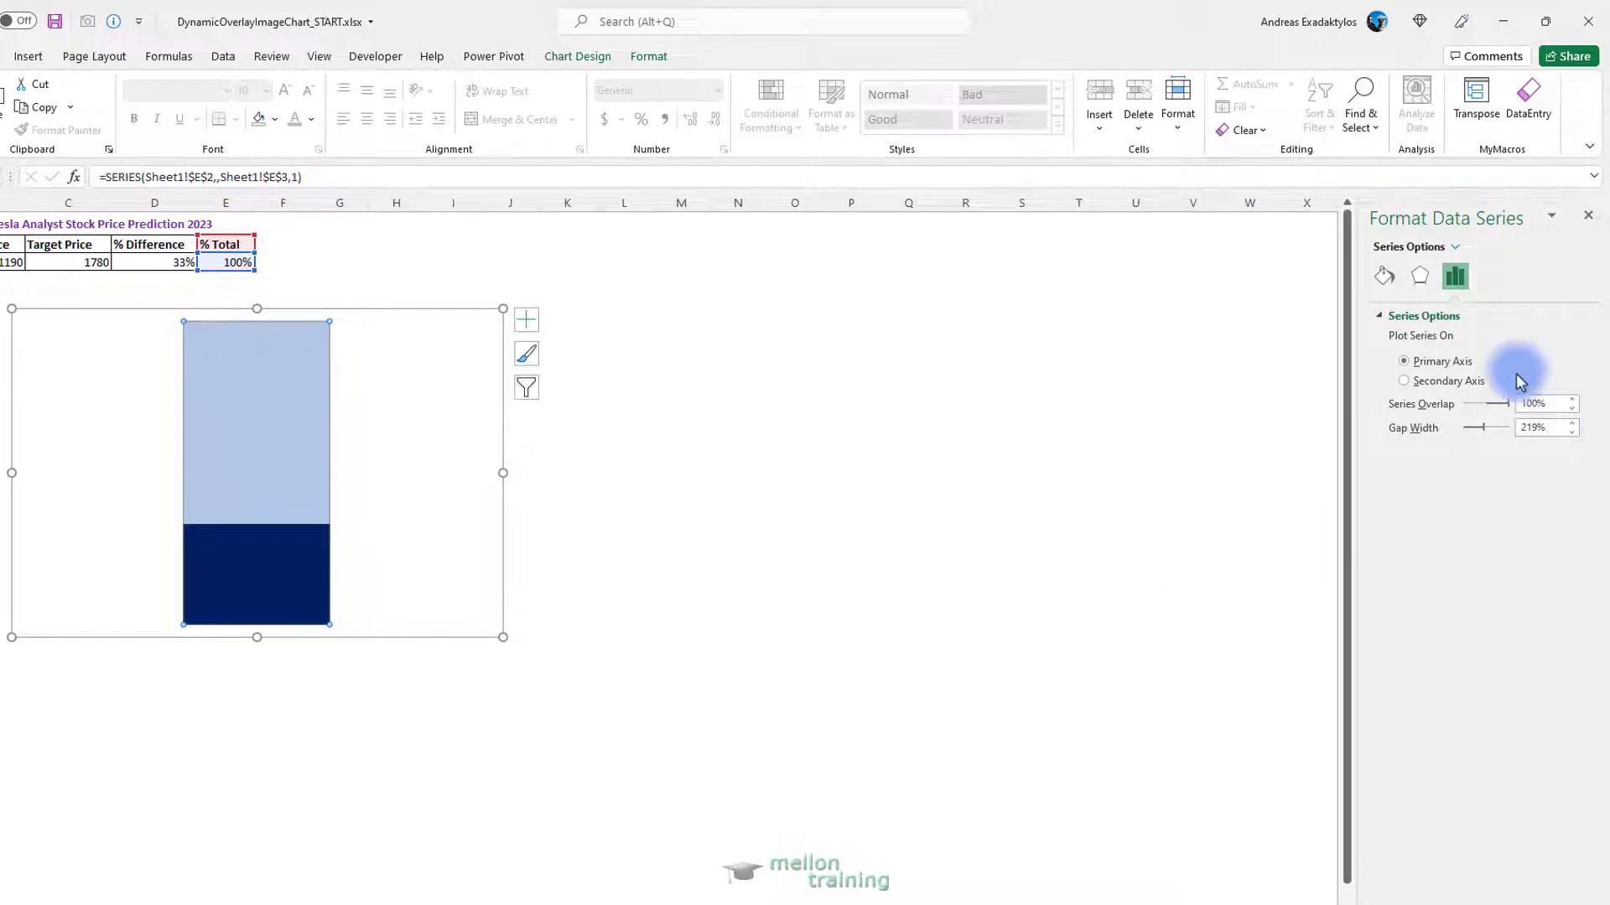
pyautogui.click(1547, 428)
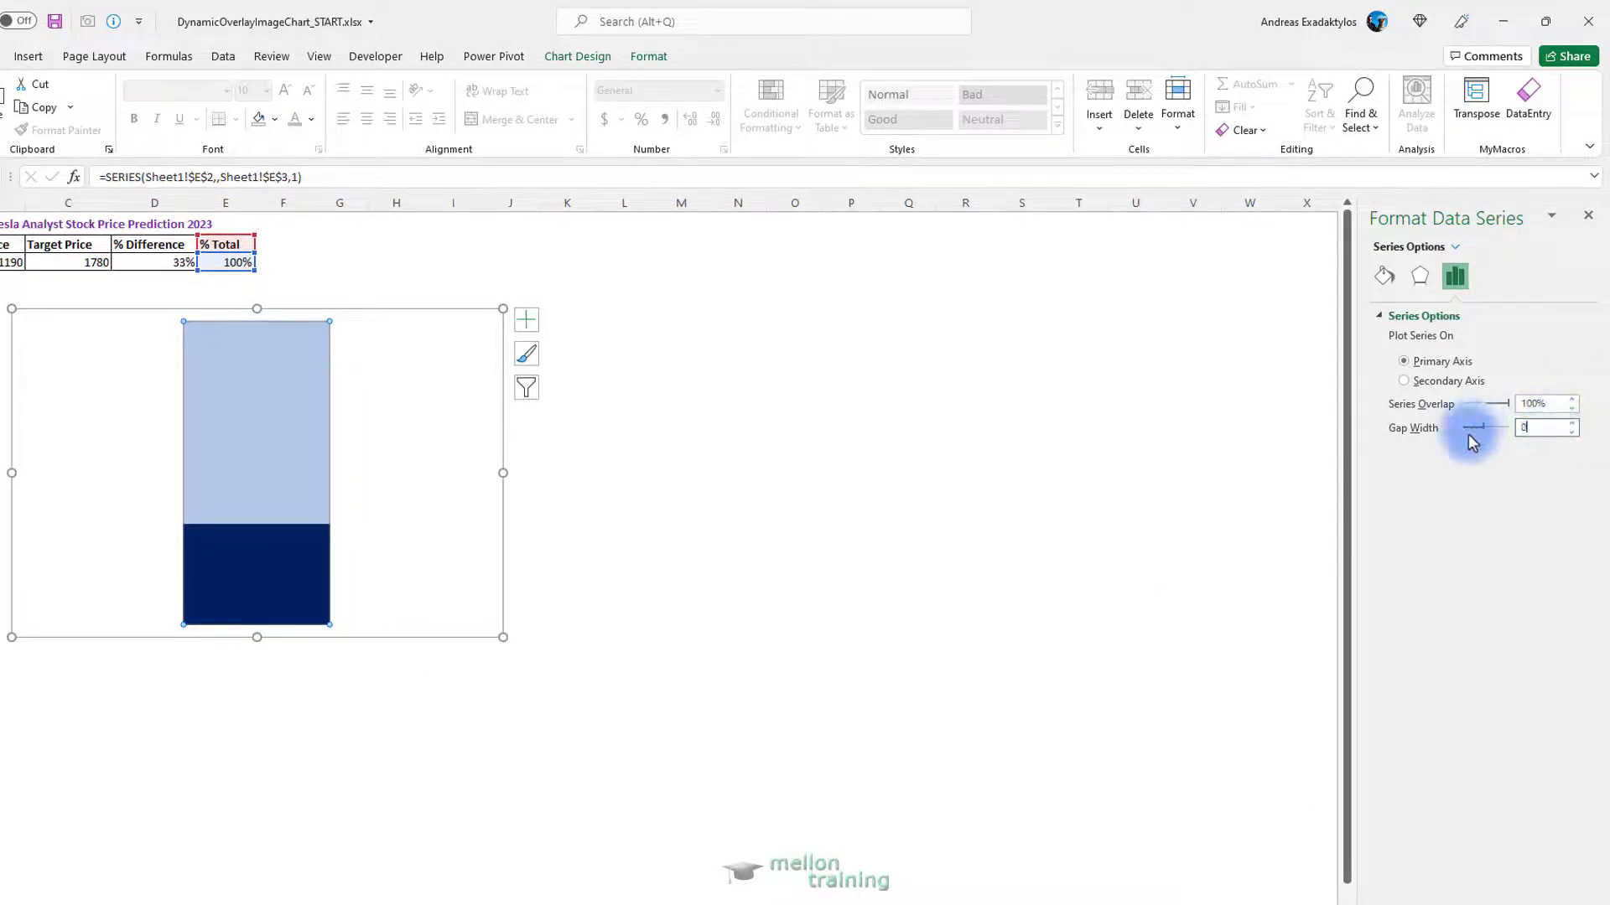
pyautogui.press('Return')
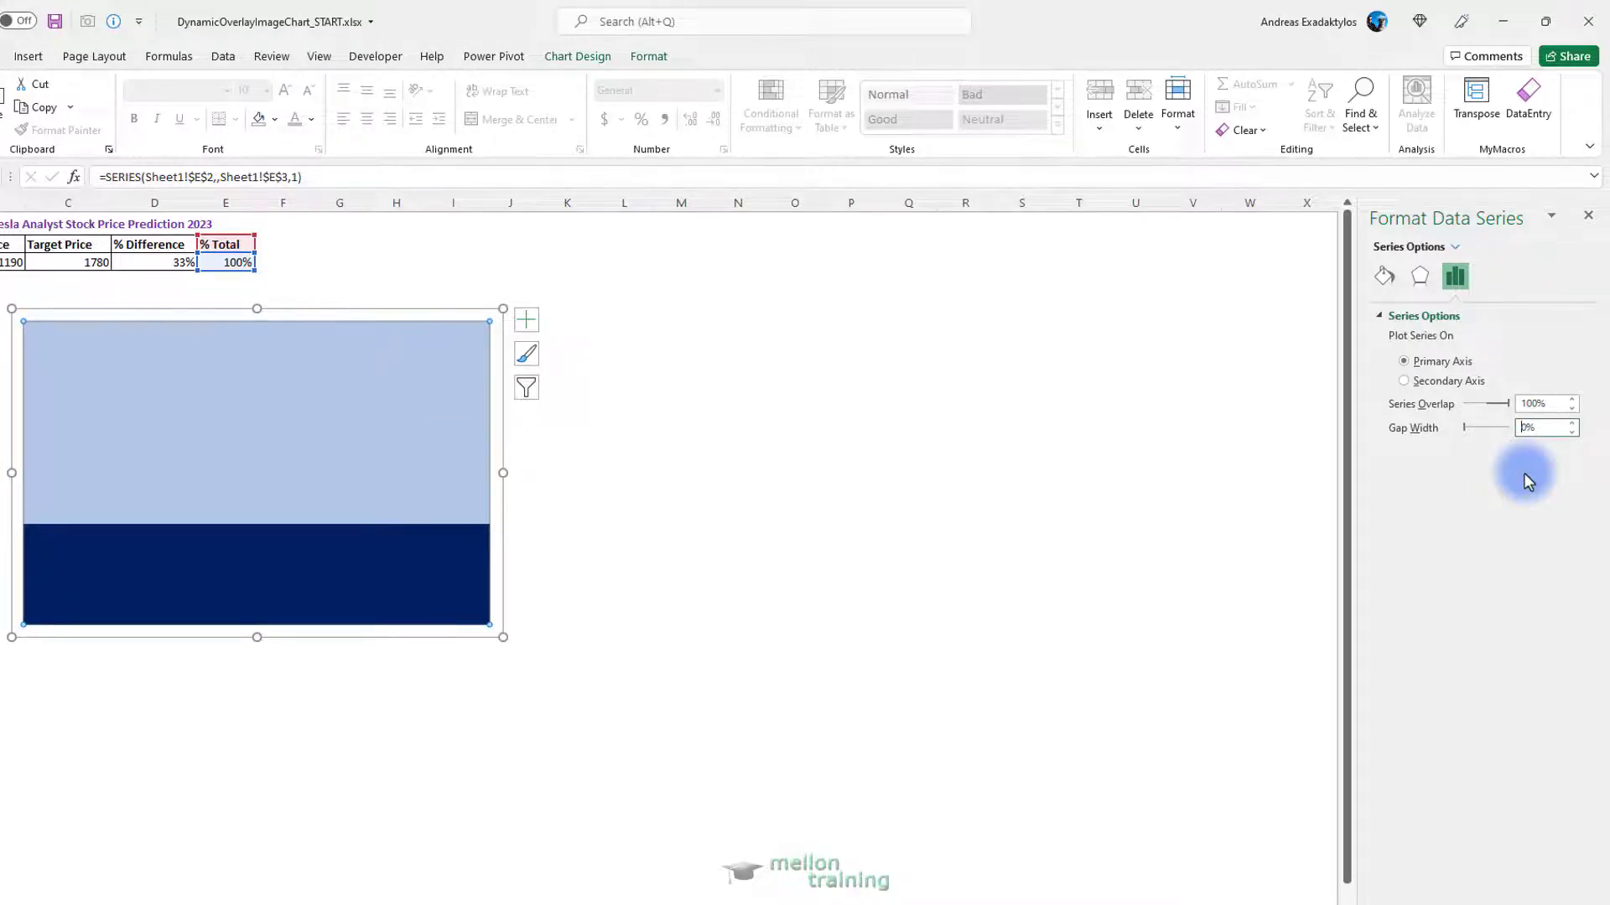
pyautogui.moveTo(505, 476); pyautogui.dragTo(162, 486)
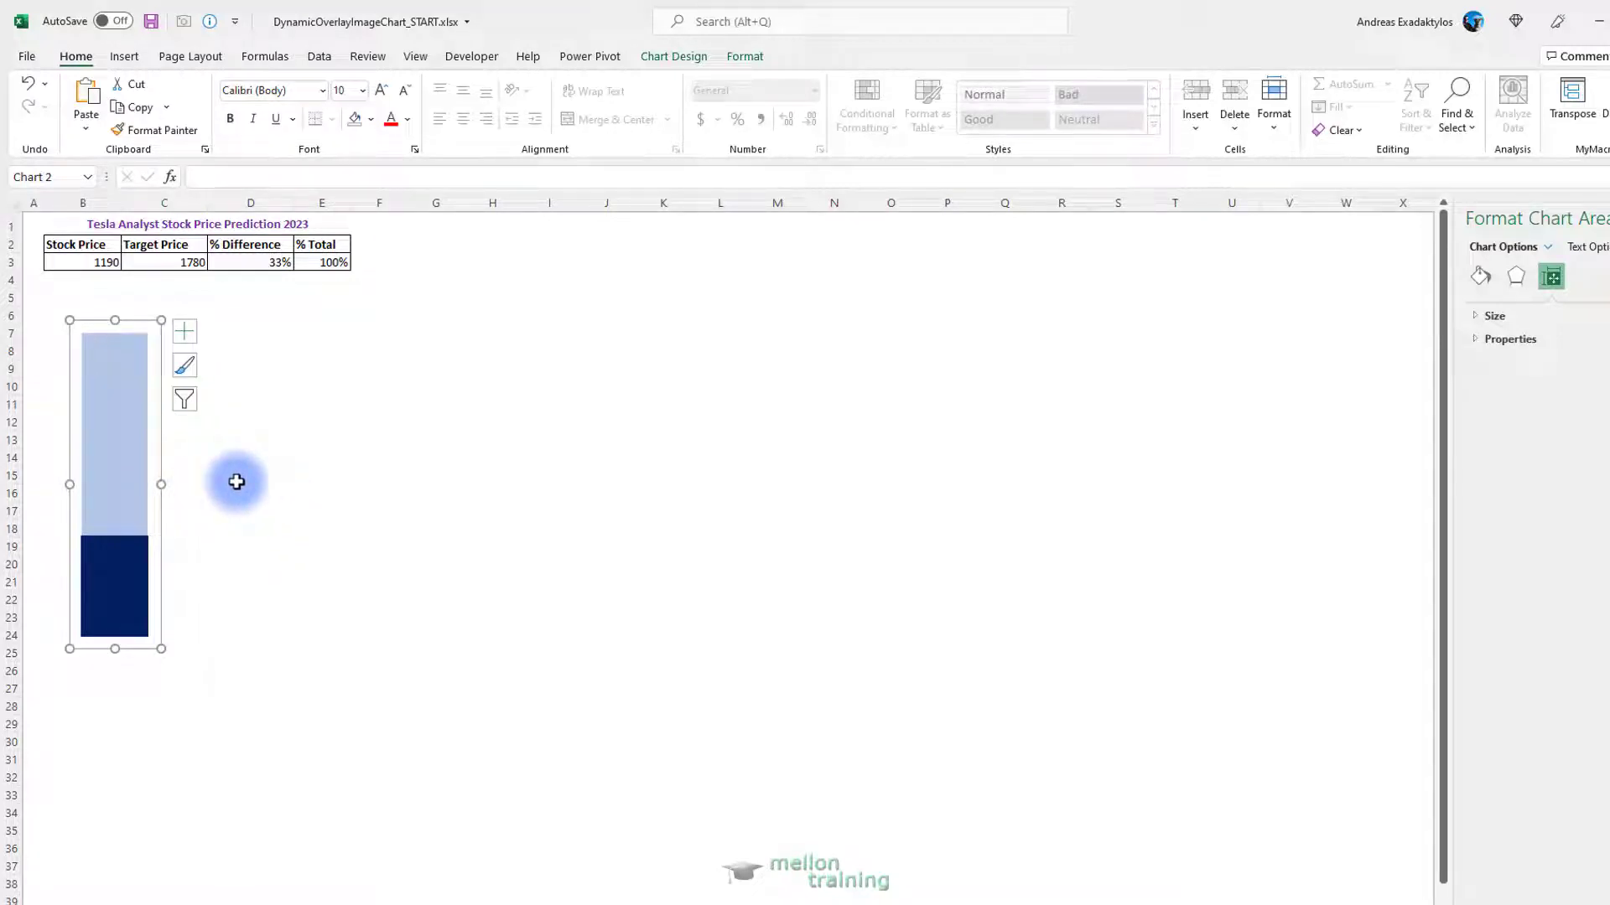
# Step: Duplicate the slim chart and place the copy over columns I and J, starting near row 6
pyautogui.hotkey('ctrl', 'c')
pyautogui.click(337, 367)
pyautogui.hotkey('ctrl', 'v')
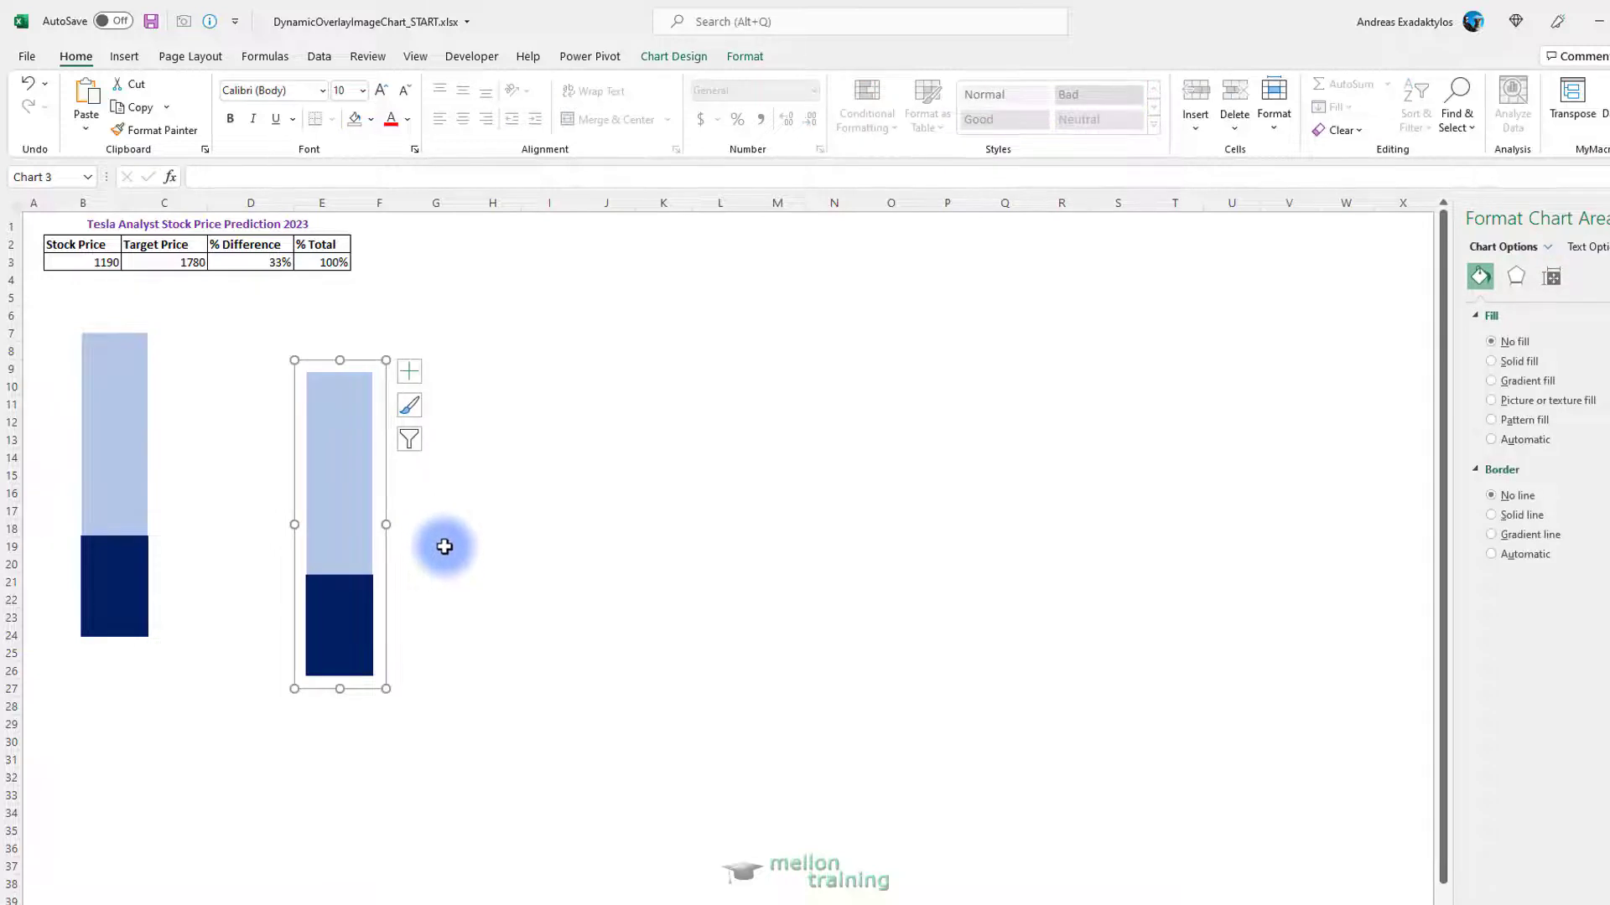
pyautogui.moveTo(387, 481); pyautogui.dragTo(611, 448)
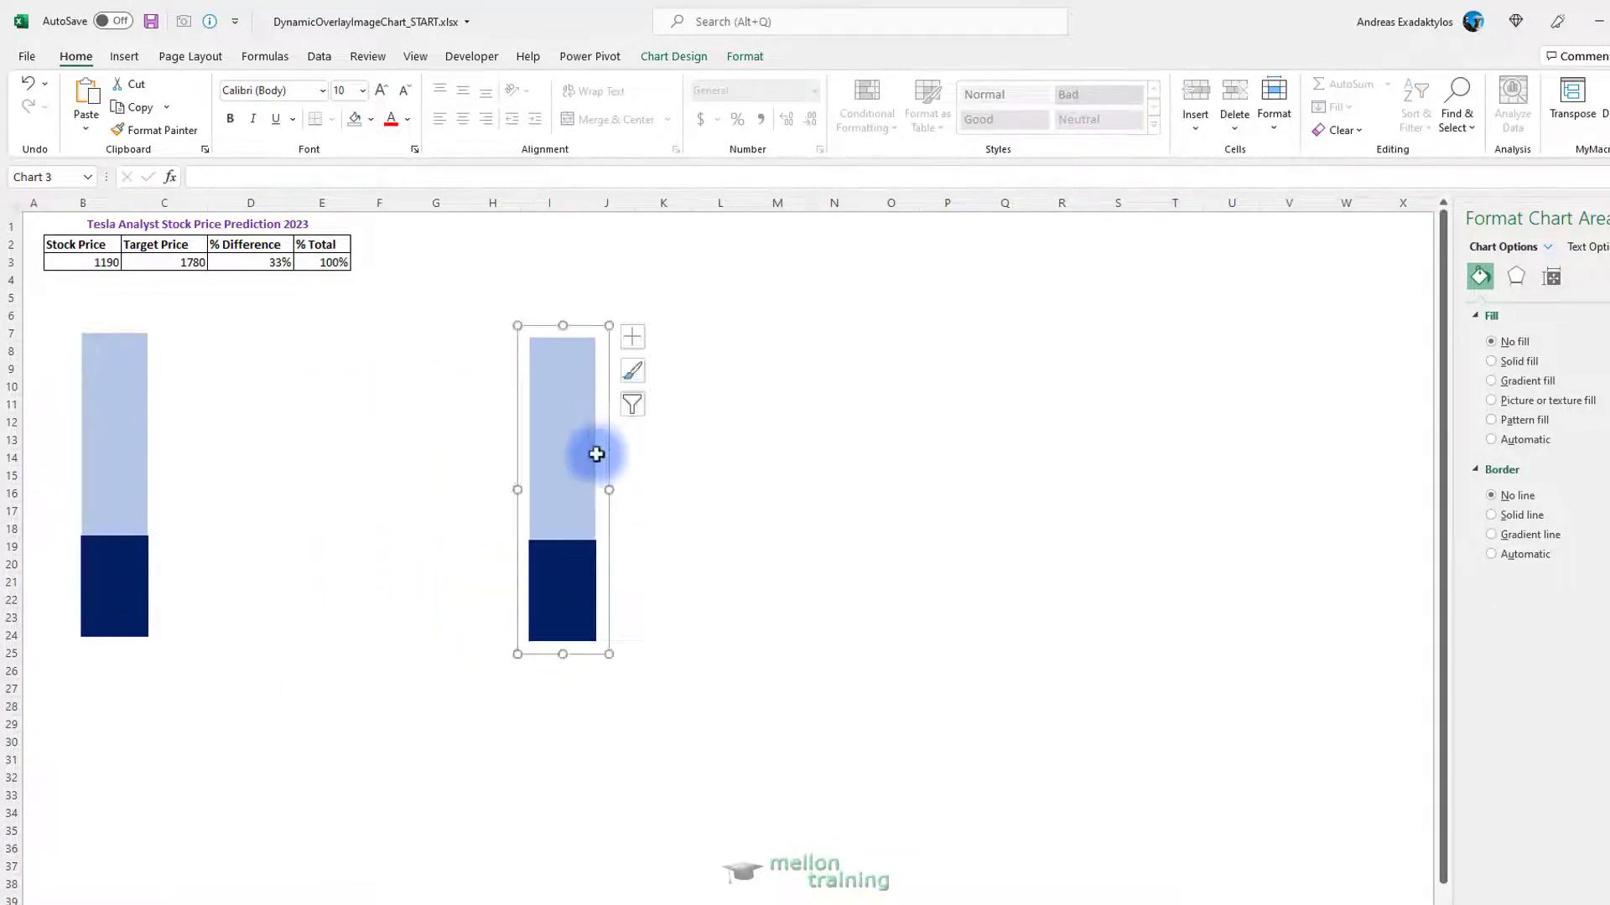
# Step: Reposition the original chart over columns C and D and the copied chart over columns J and K
pyautogui.click(133, 385)
pyautogui.moveTo(158, 402); pyautogui.dragTo(243, 410)
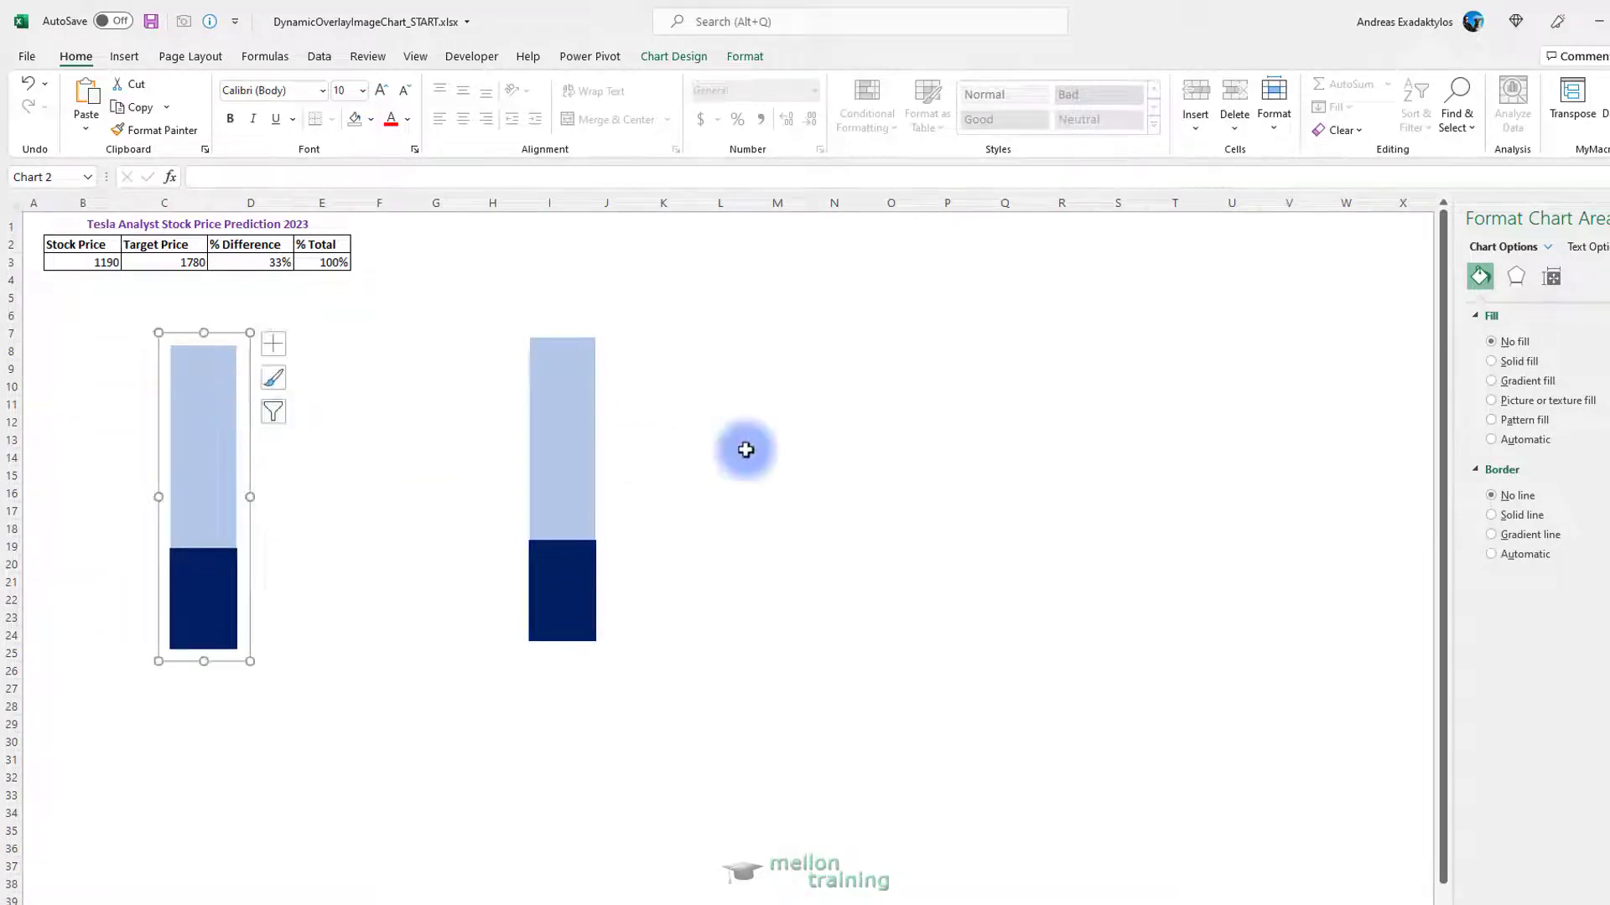
pyautogui.click(592, 448)
pyautogui.moveTo(618, 445); pyautogui.dragTo(672, 465)
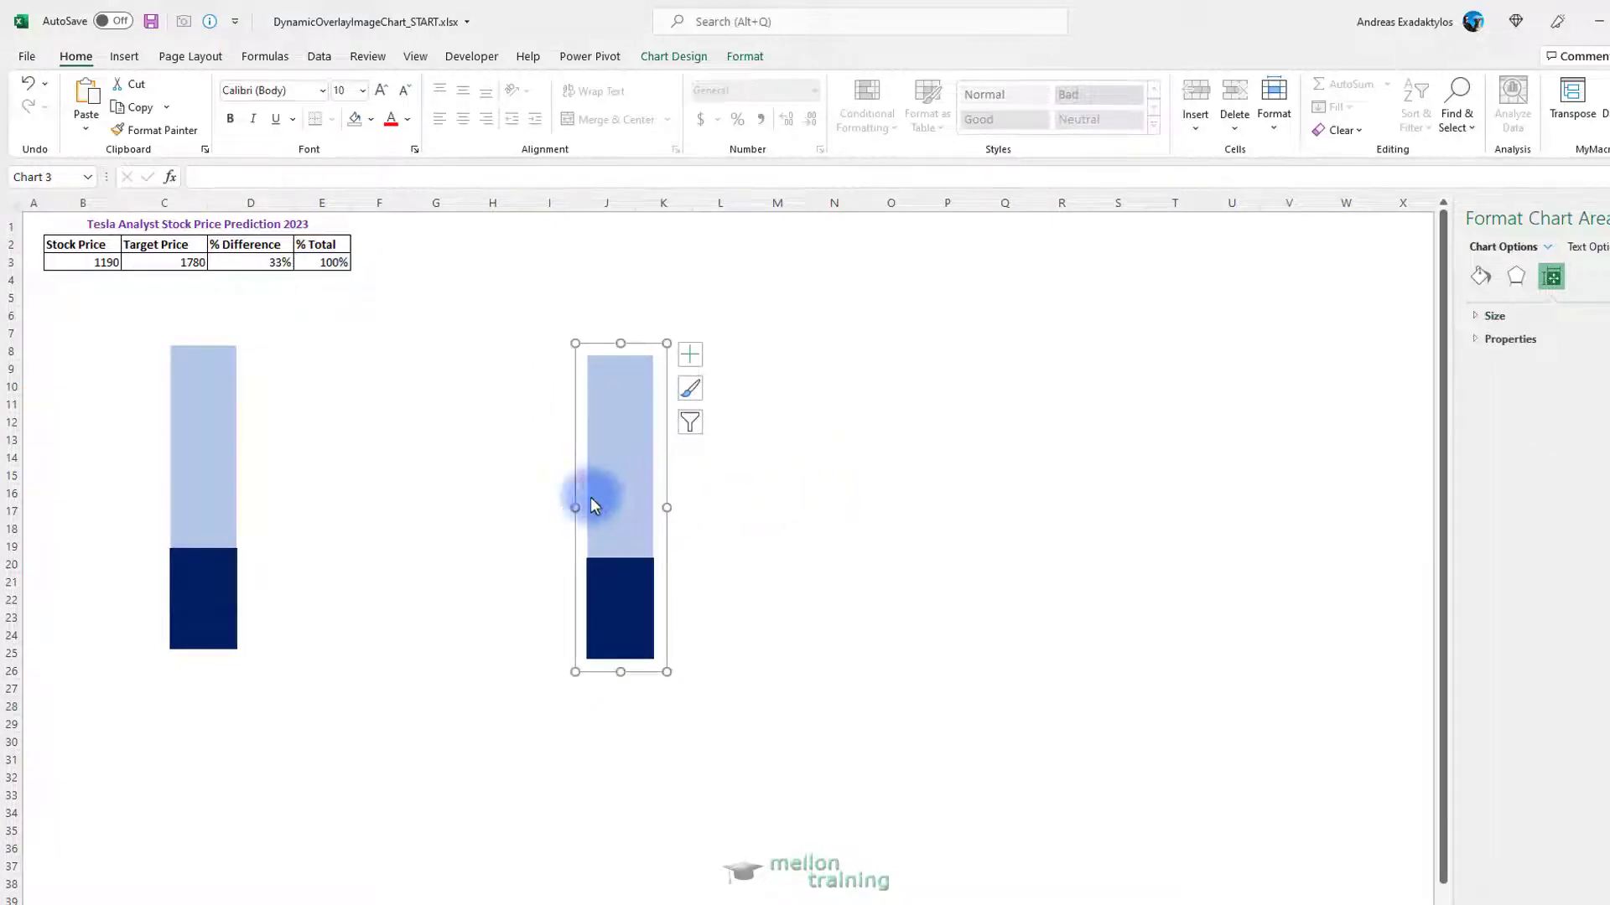
# Step: Fill the % Total column of the copied chart with a light tint of the green theme colour
pyautogui.click(608, 508)
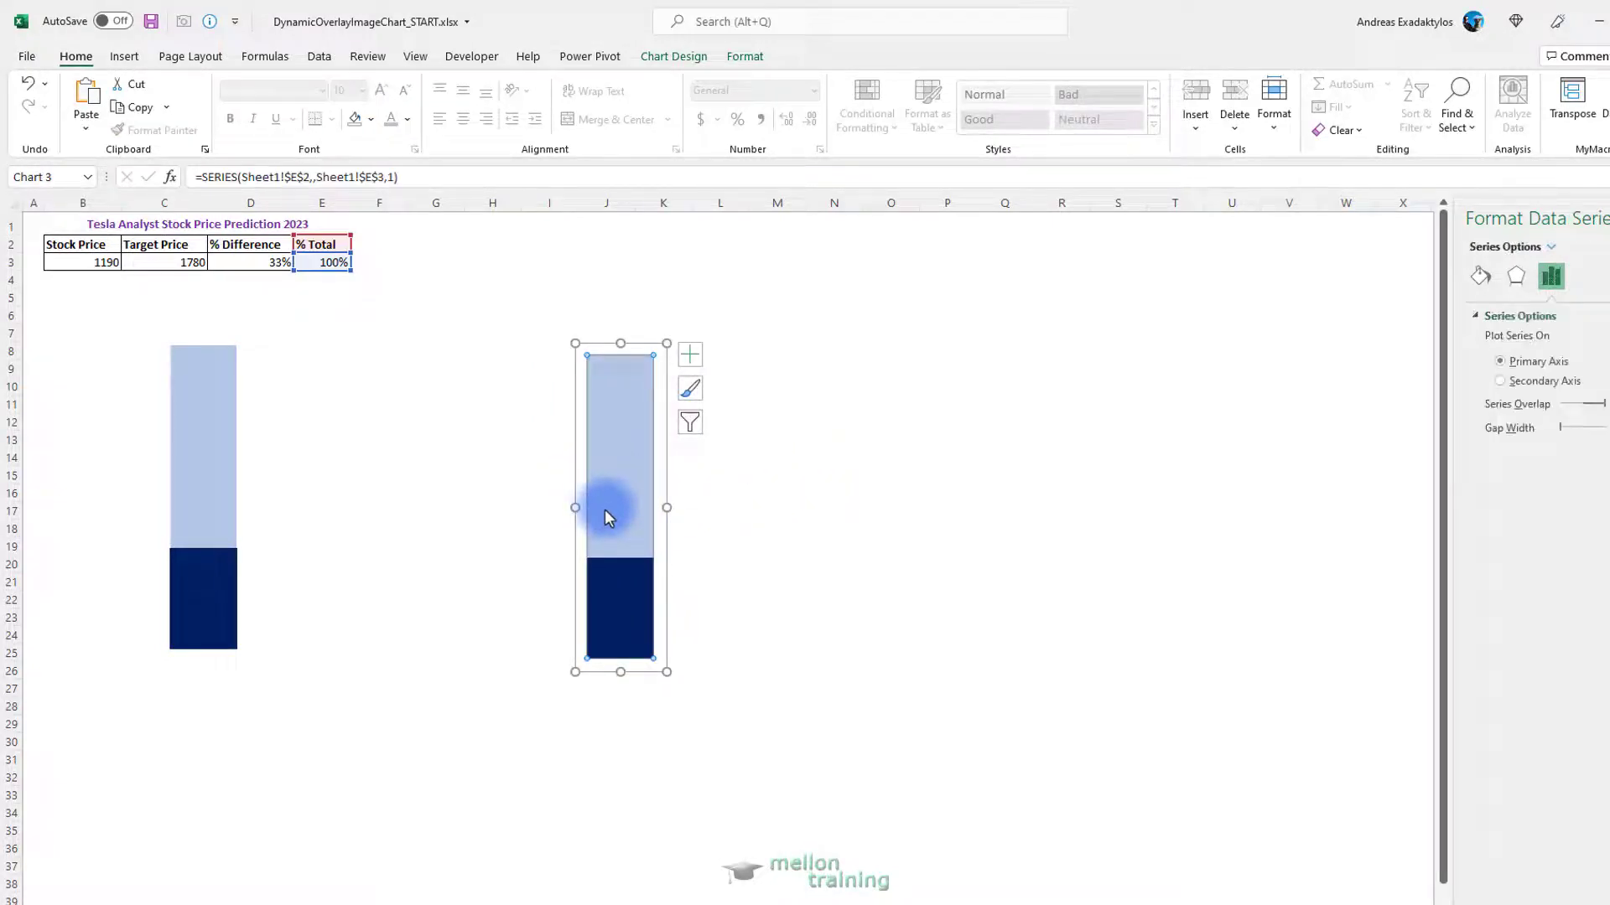
pyautogui.click(605, 510)
pyautogui.click(1480, 276)
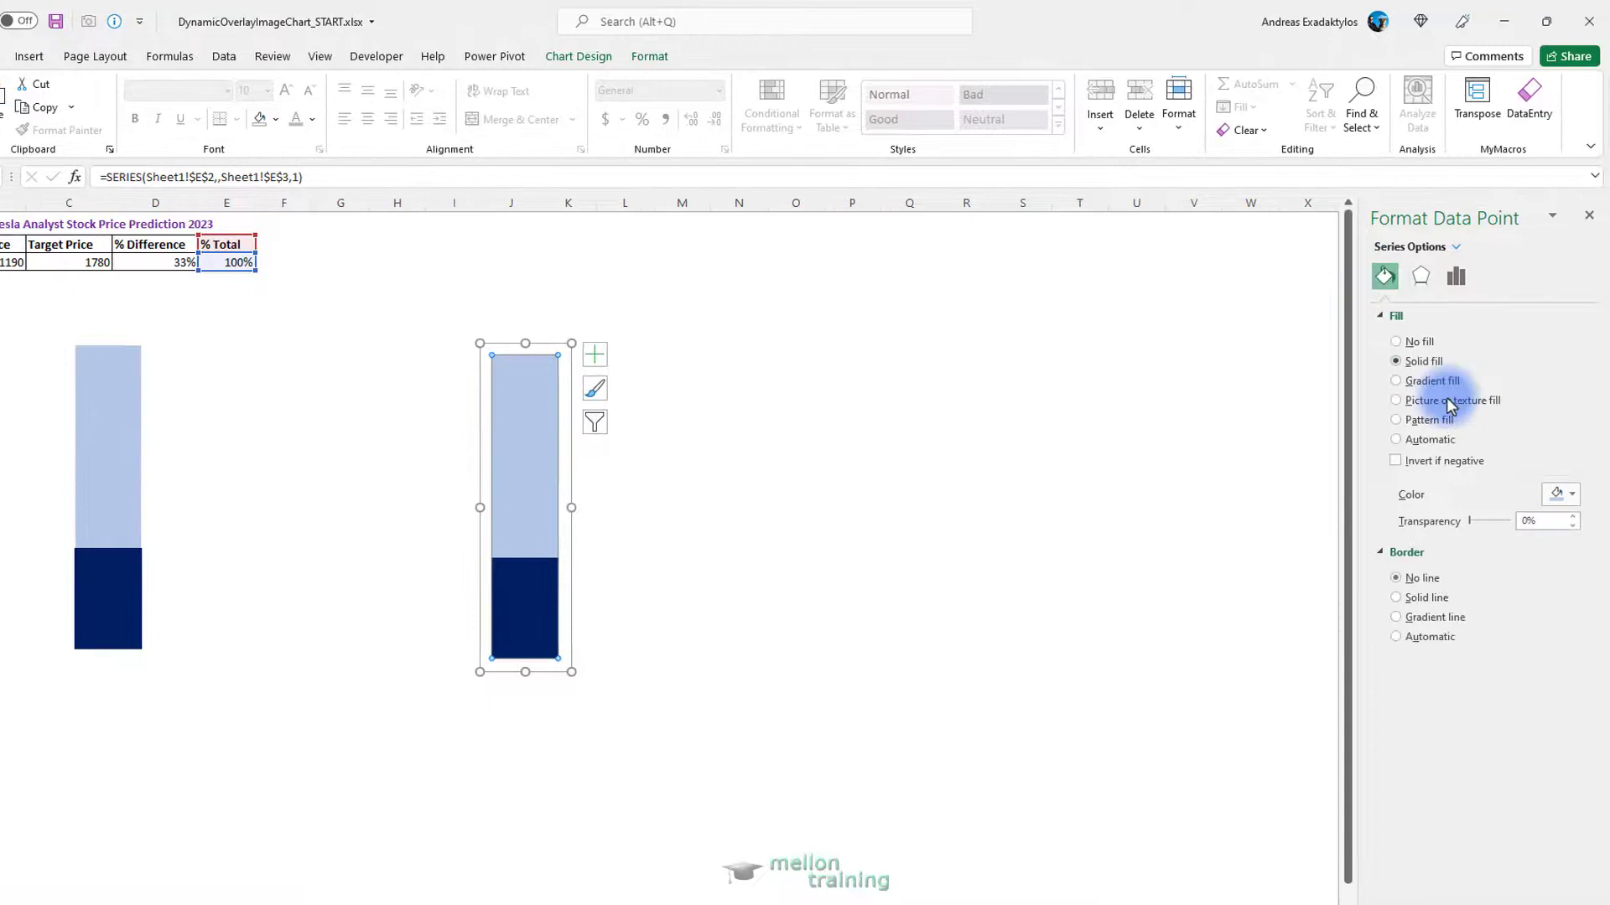
pyautogui.click(1560, 494)
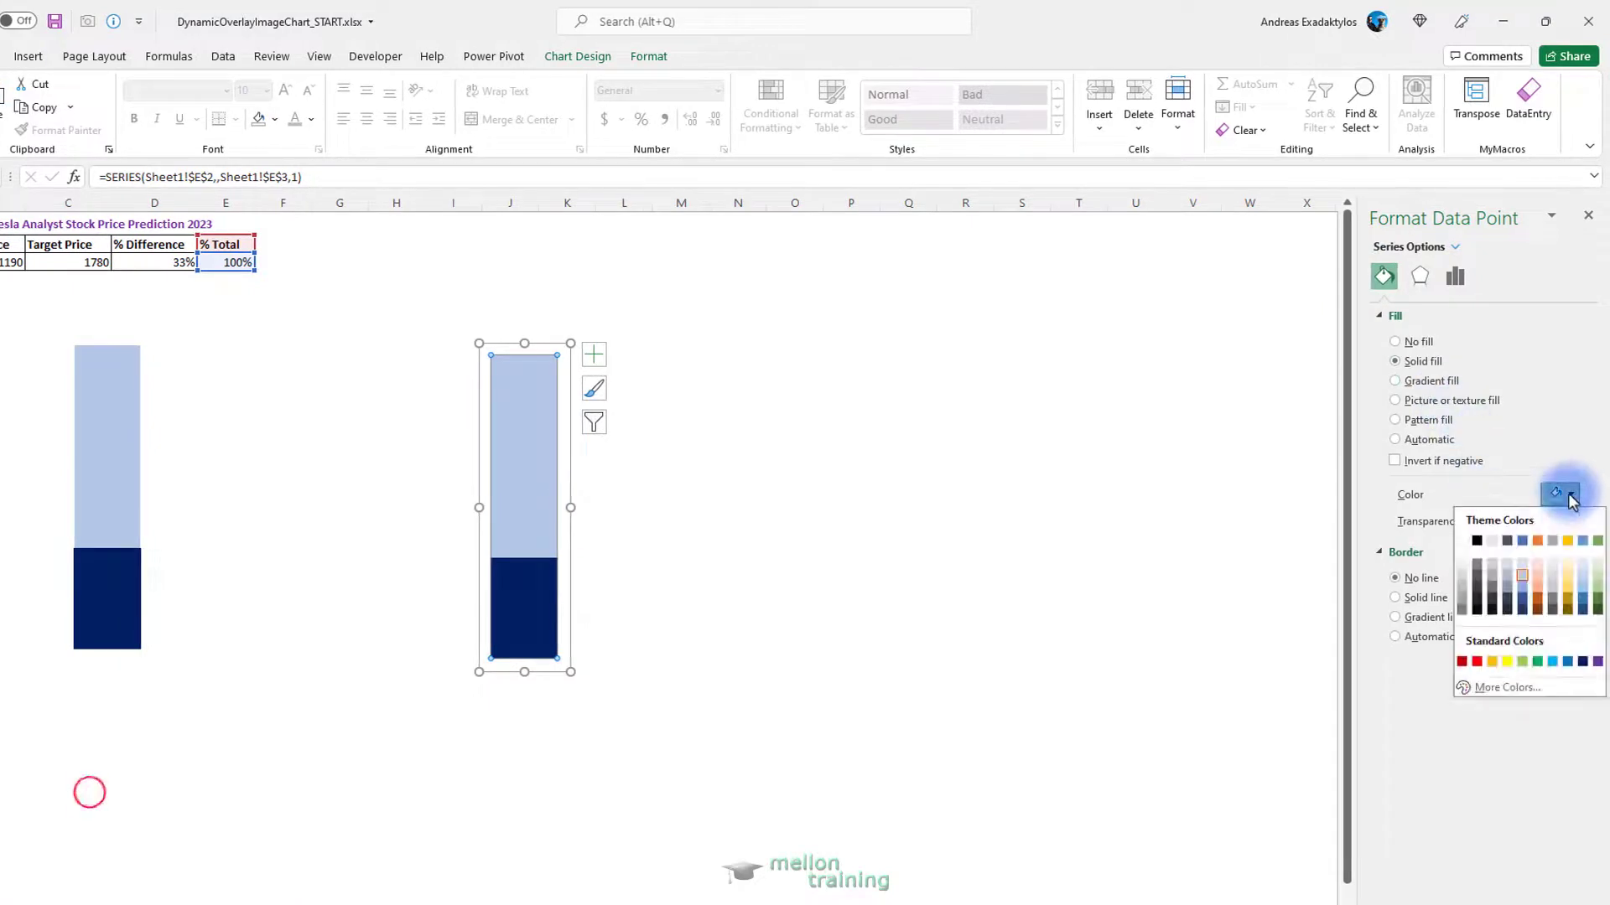
pyautogui.click(1597, 575)
# Step: Change the fill and border line of the copied chart's % Difference column to the standard green
pyautogui.click(534, 612)
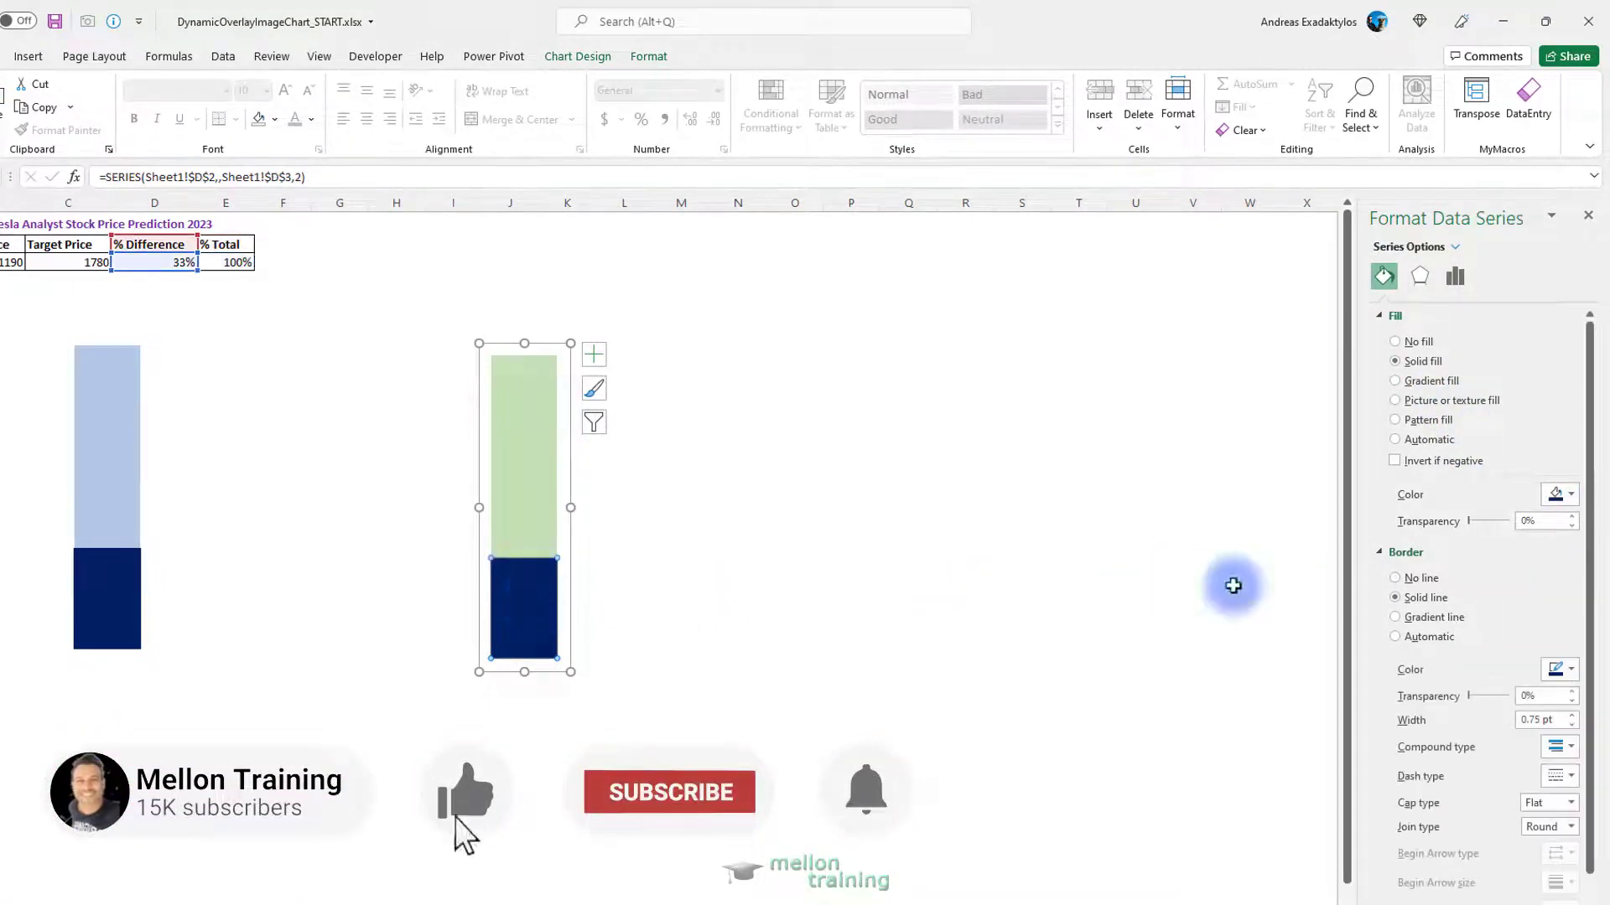
pyautogui.click(1561, 494)
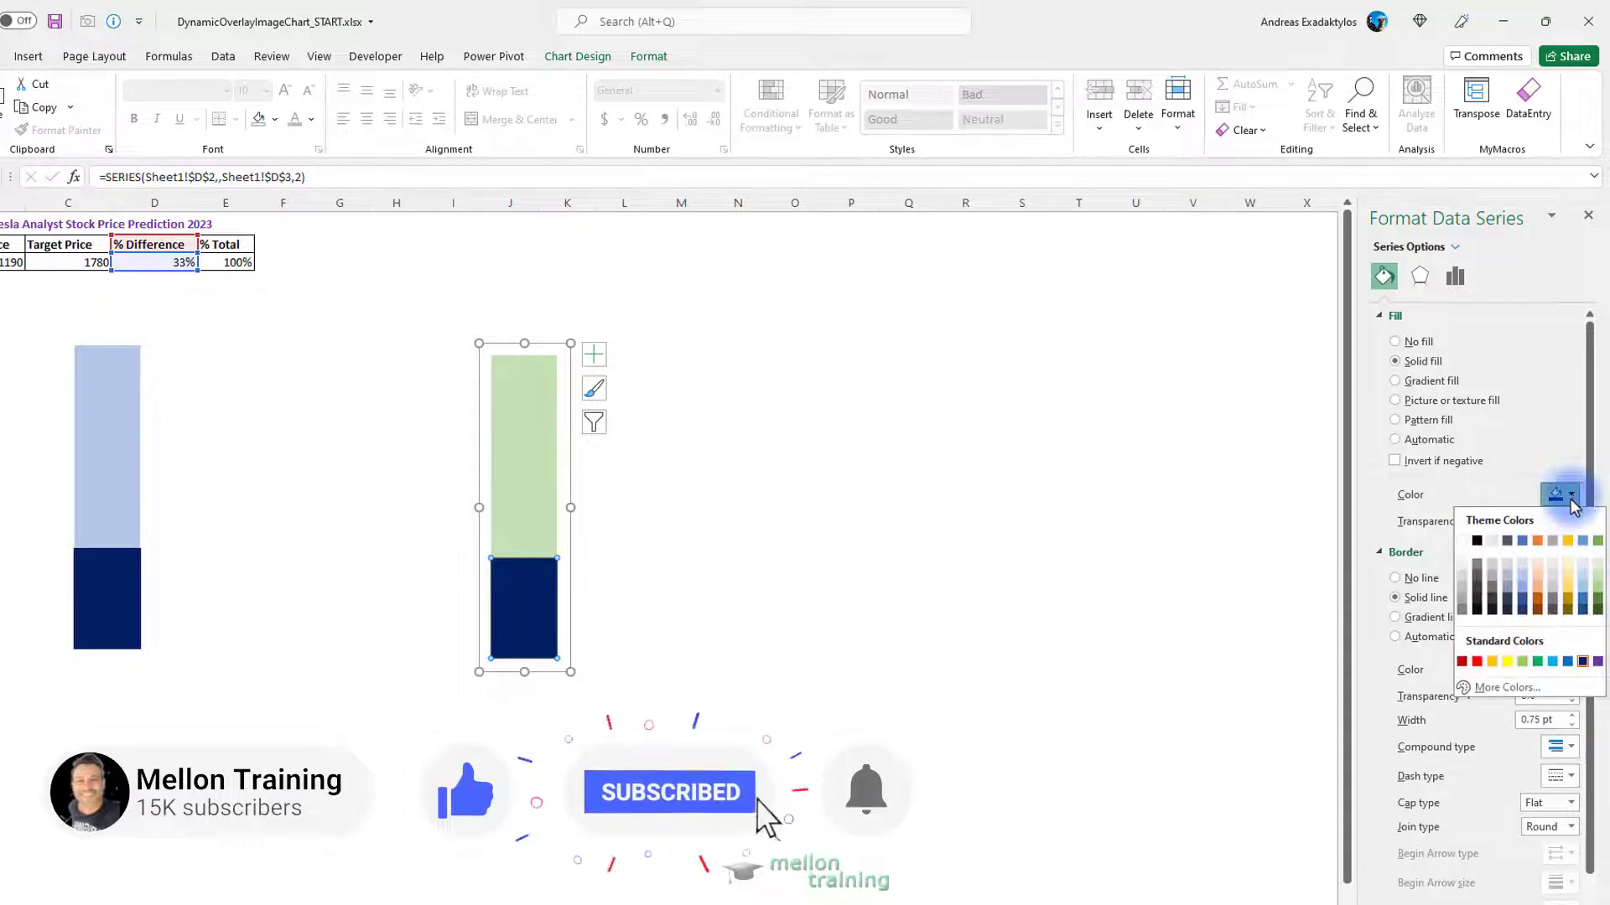
pyautogui.click(1536, 661)
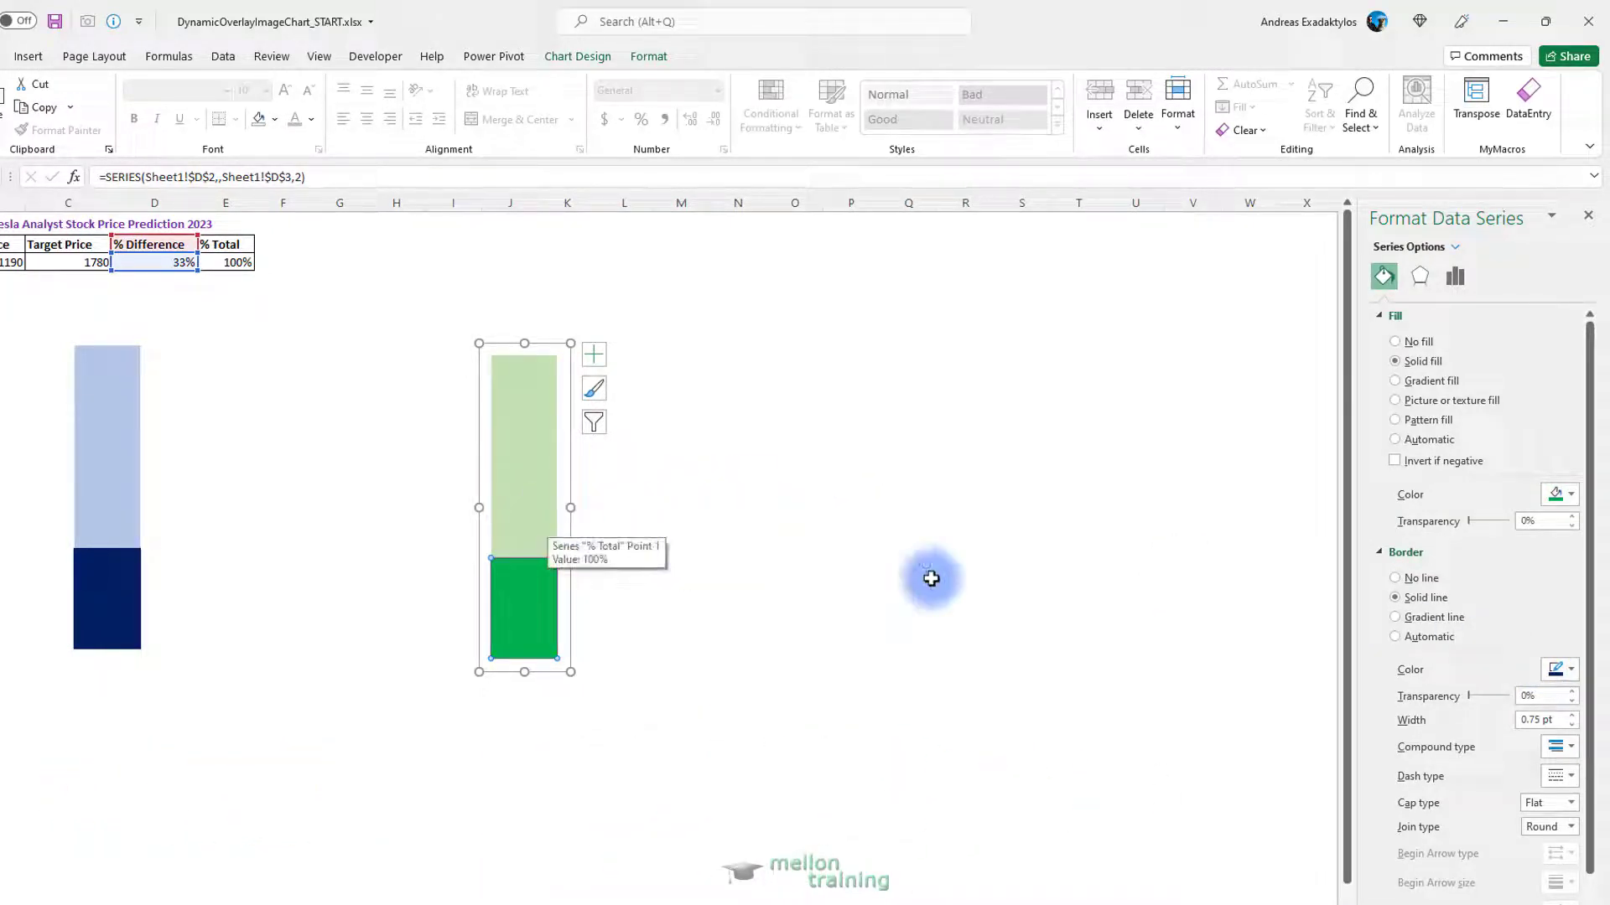
pyautogui.click(1568, 671)
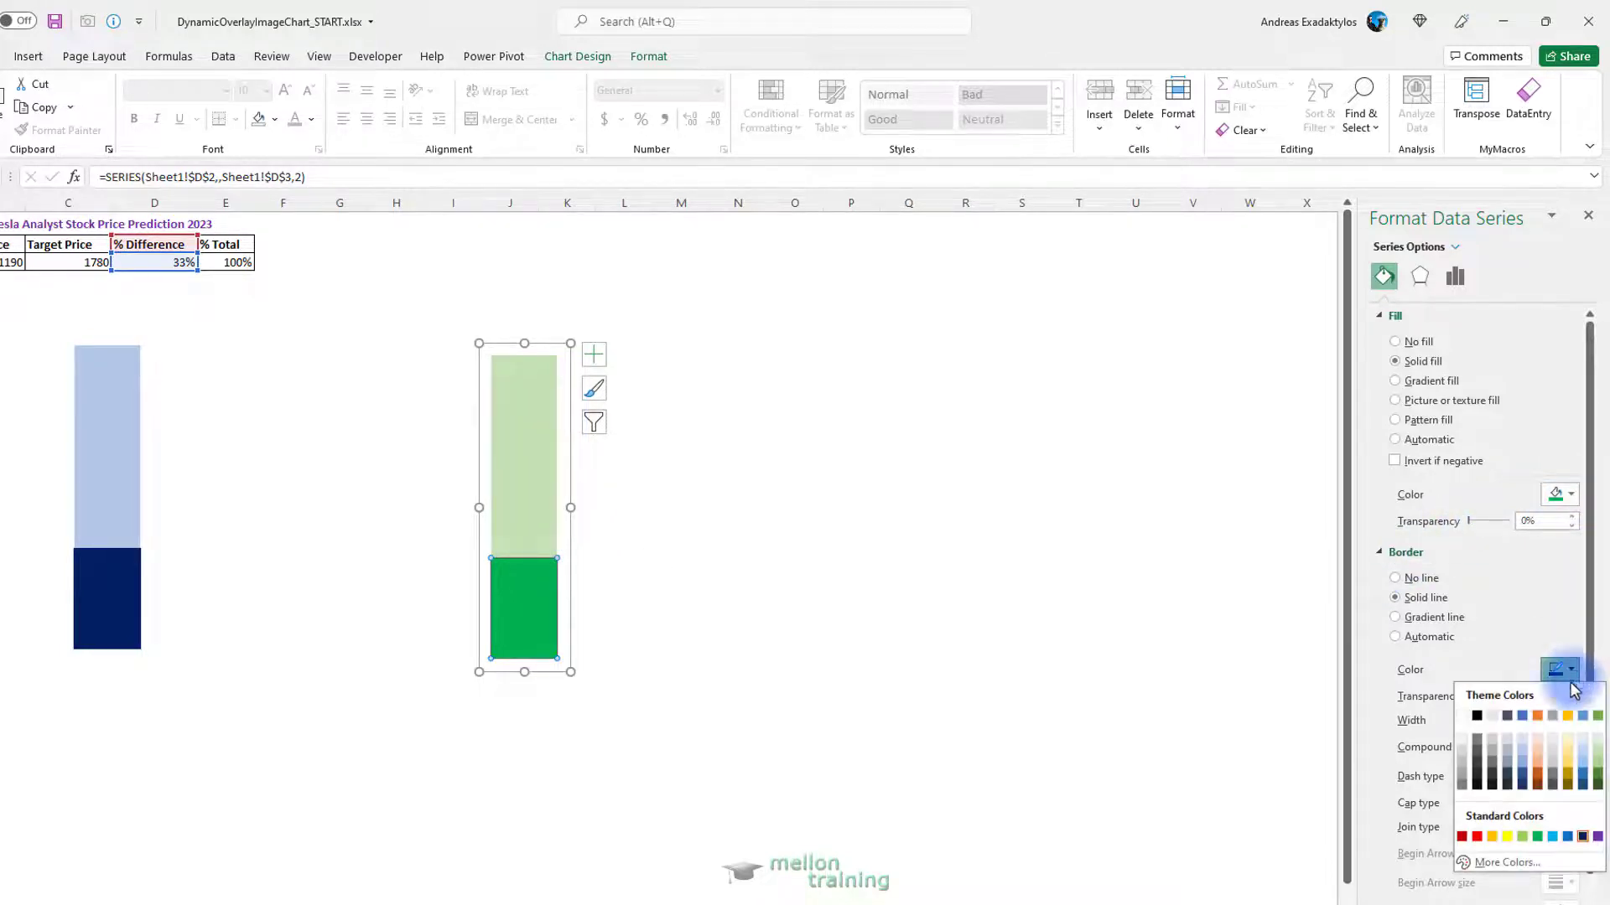
pyautogui.click(1539, 838)
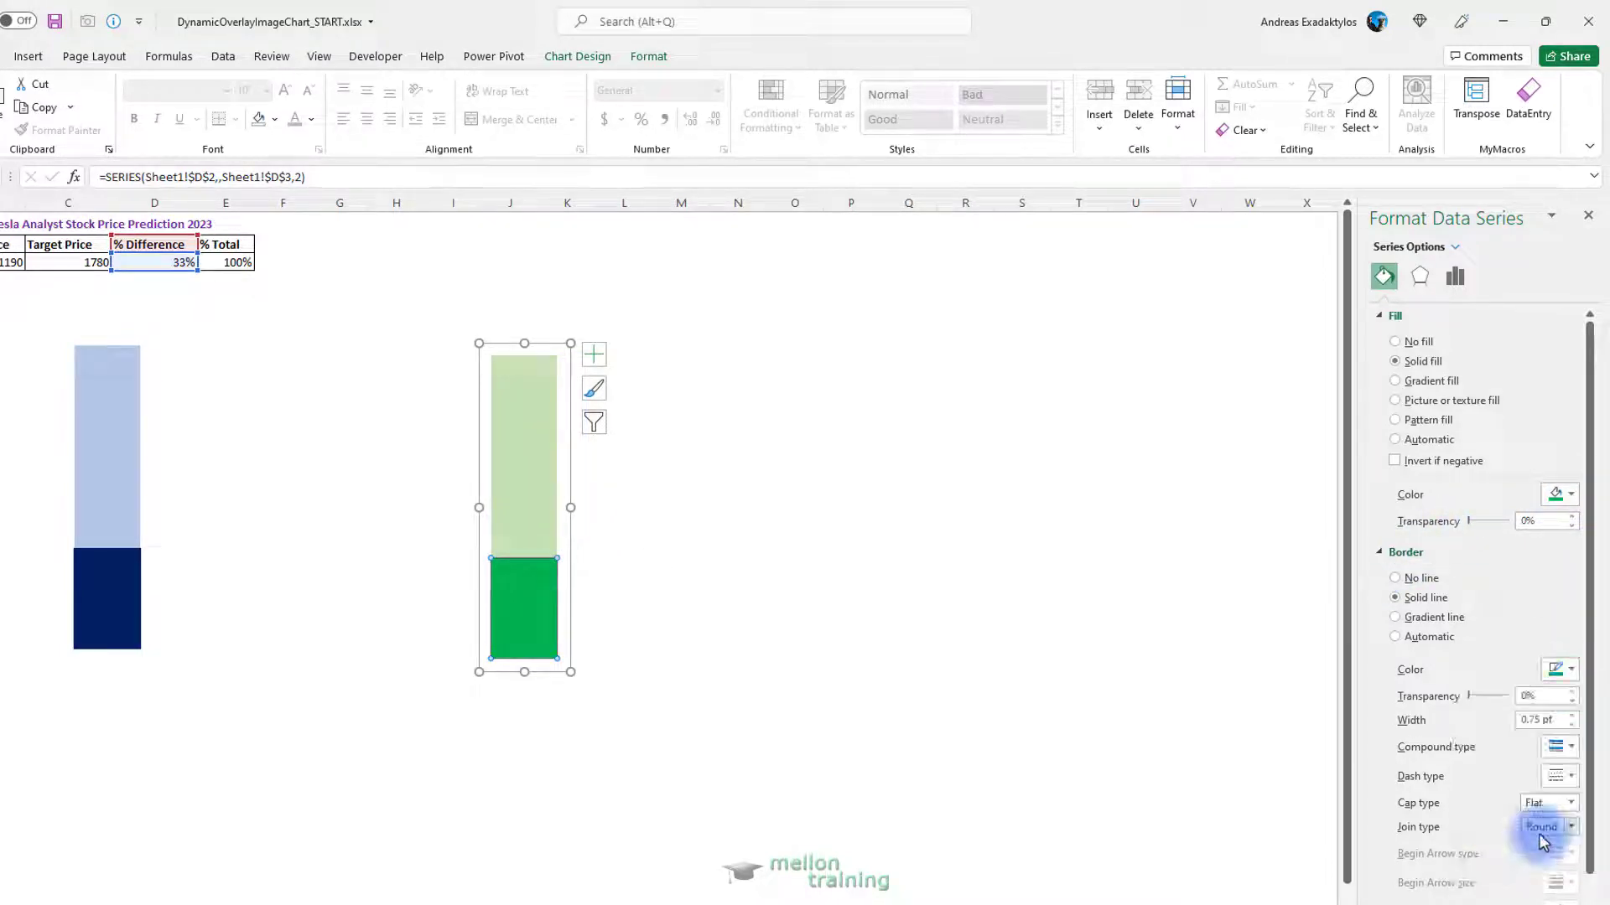
pyautogui.click(715, 549)
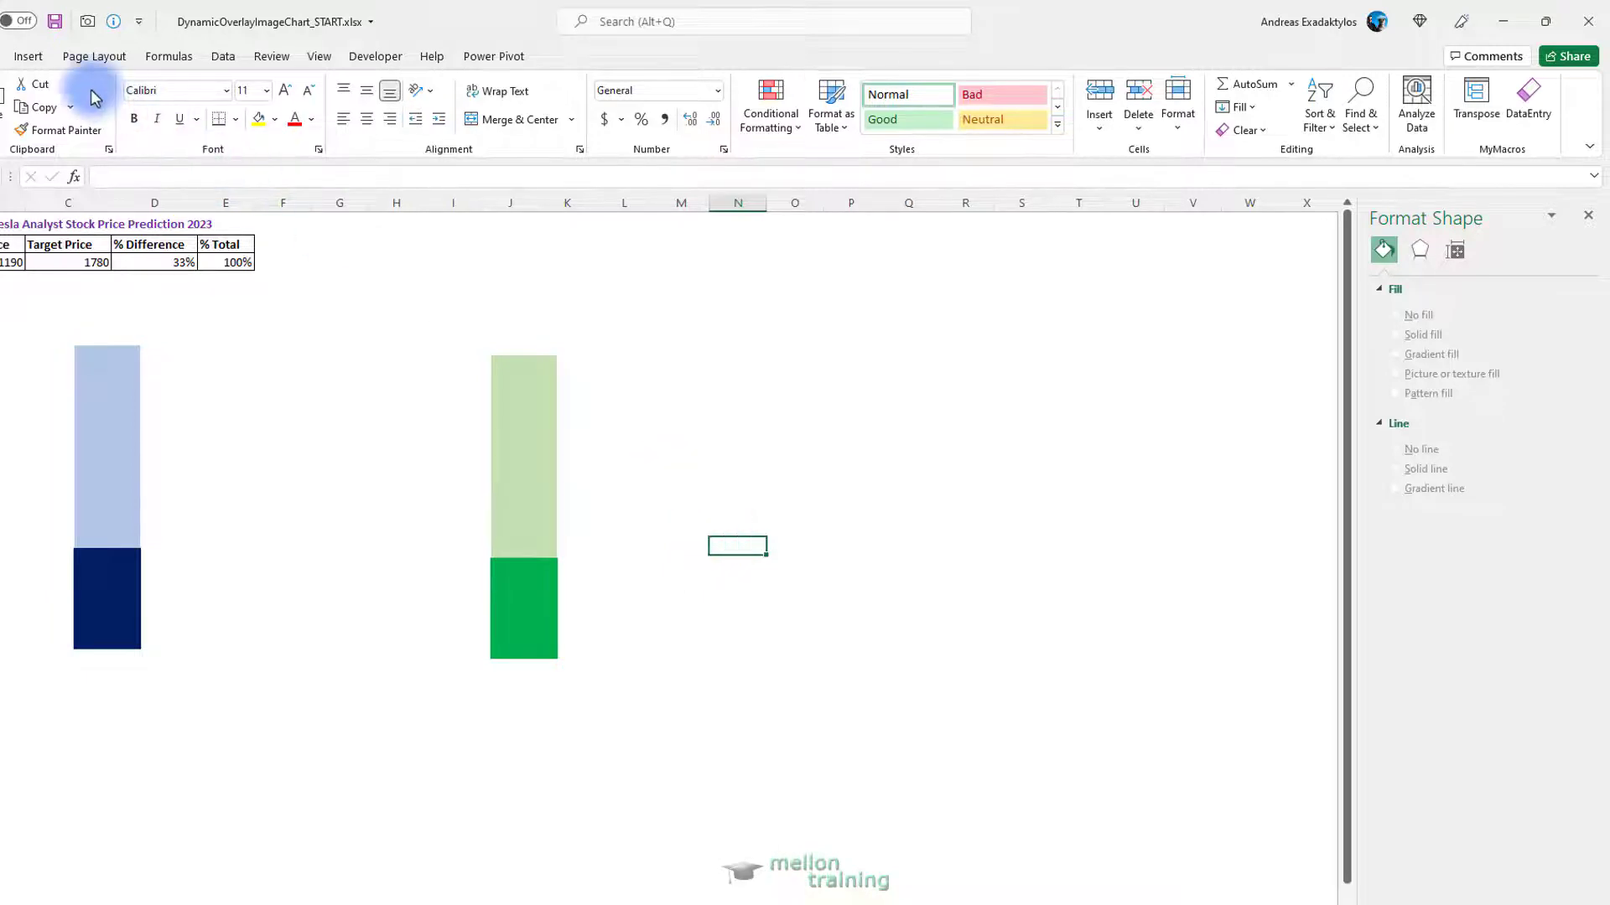
# Step: Insert the pictures thumbsup.png and thermometer.png from this device into the worksheet
pyautogui.click(33, 57)
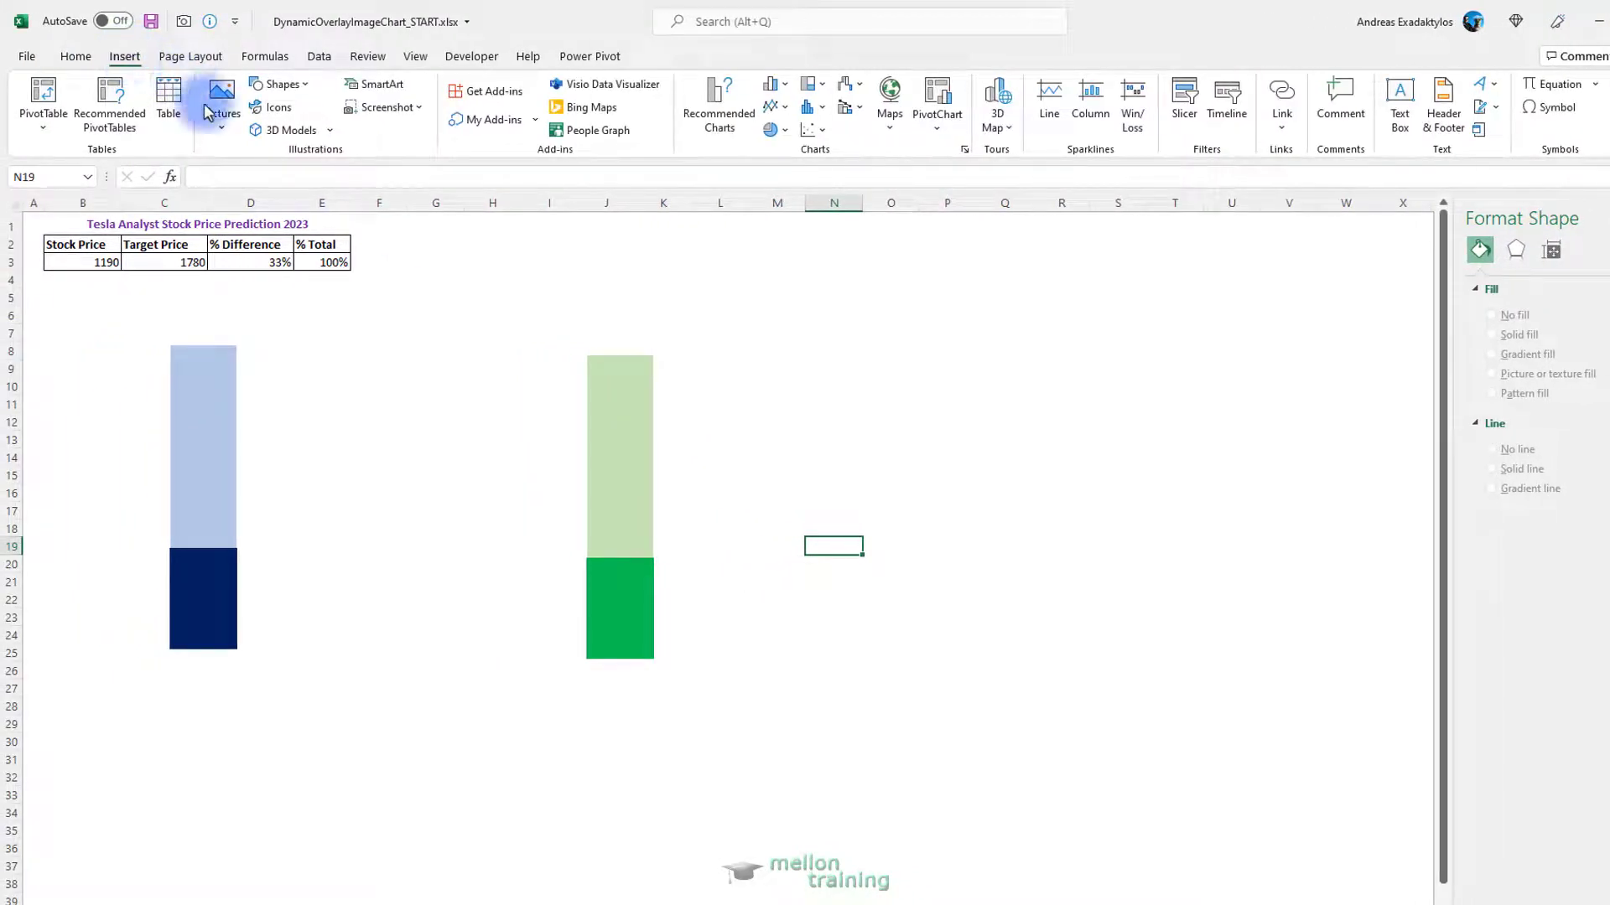
pyautogui.click(220, 124)
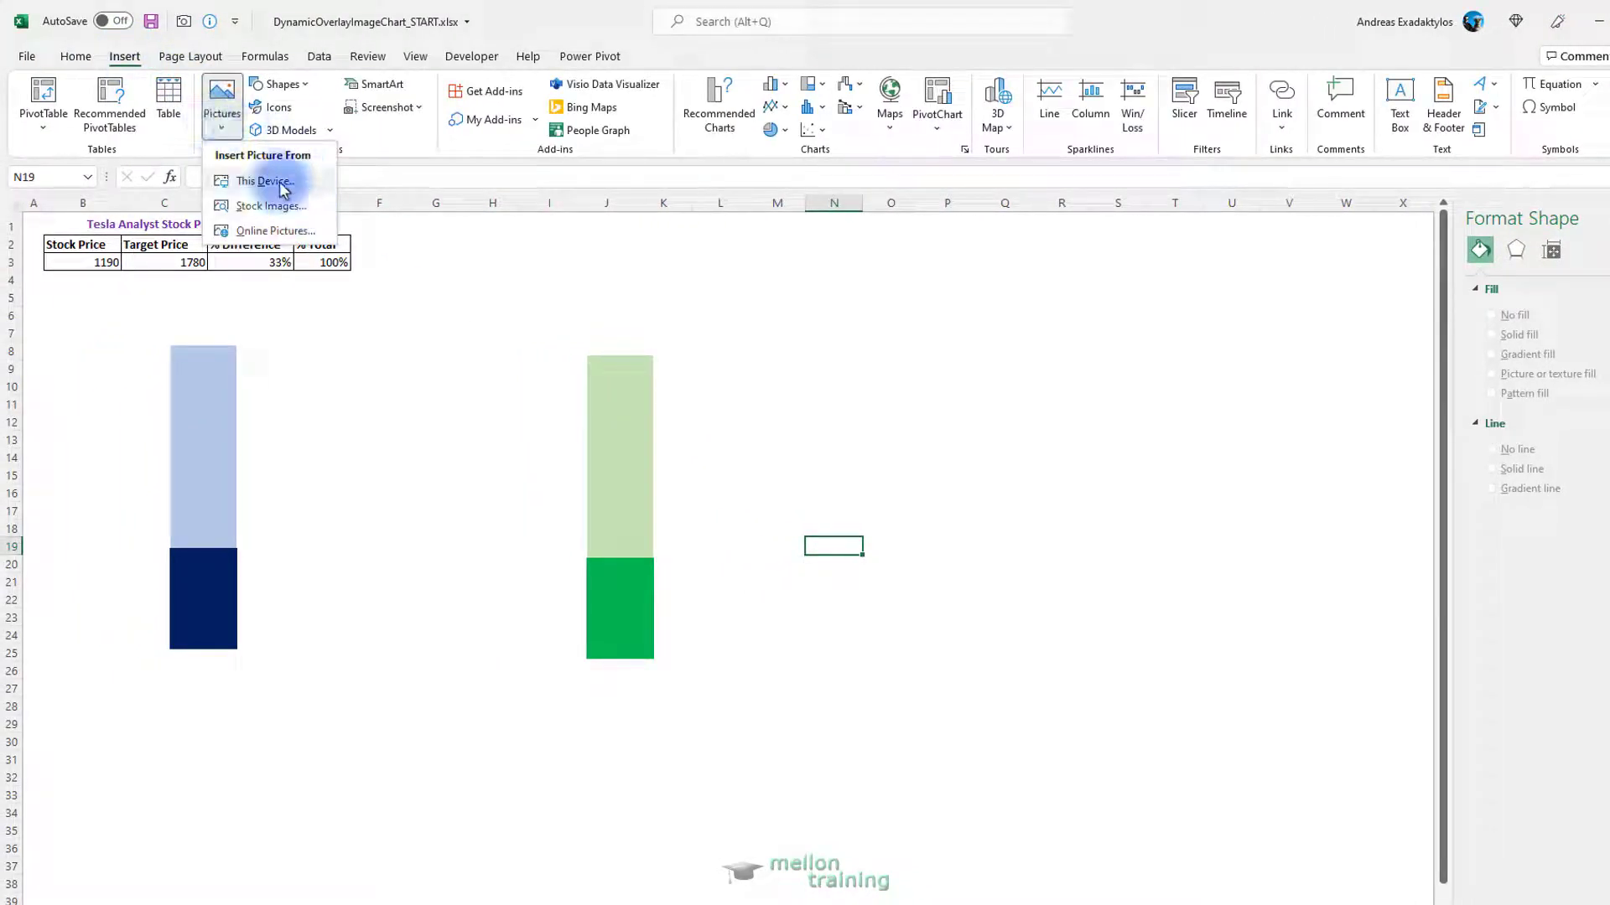
pyautogui.click(279, 181)
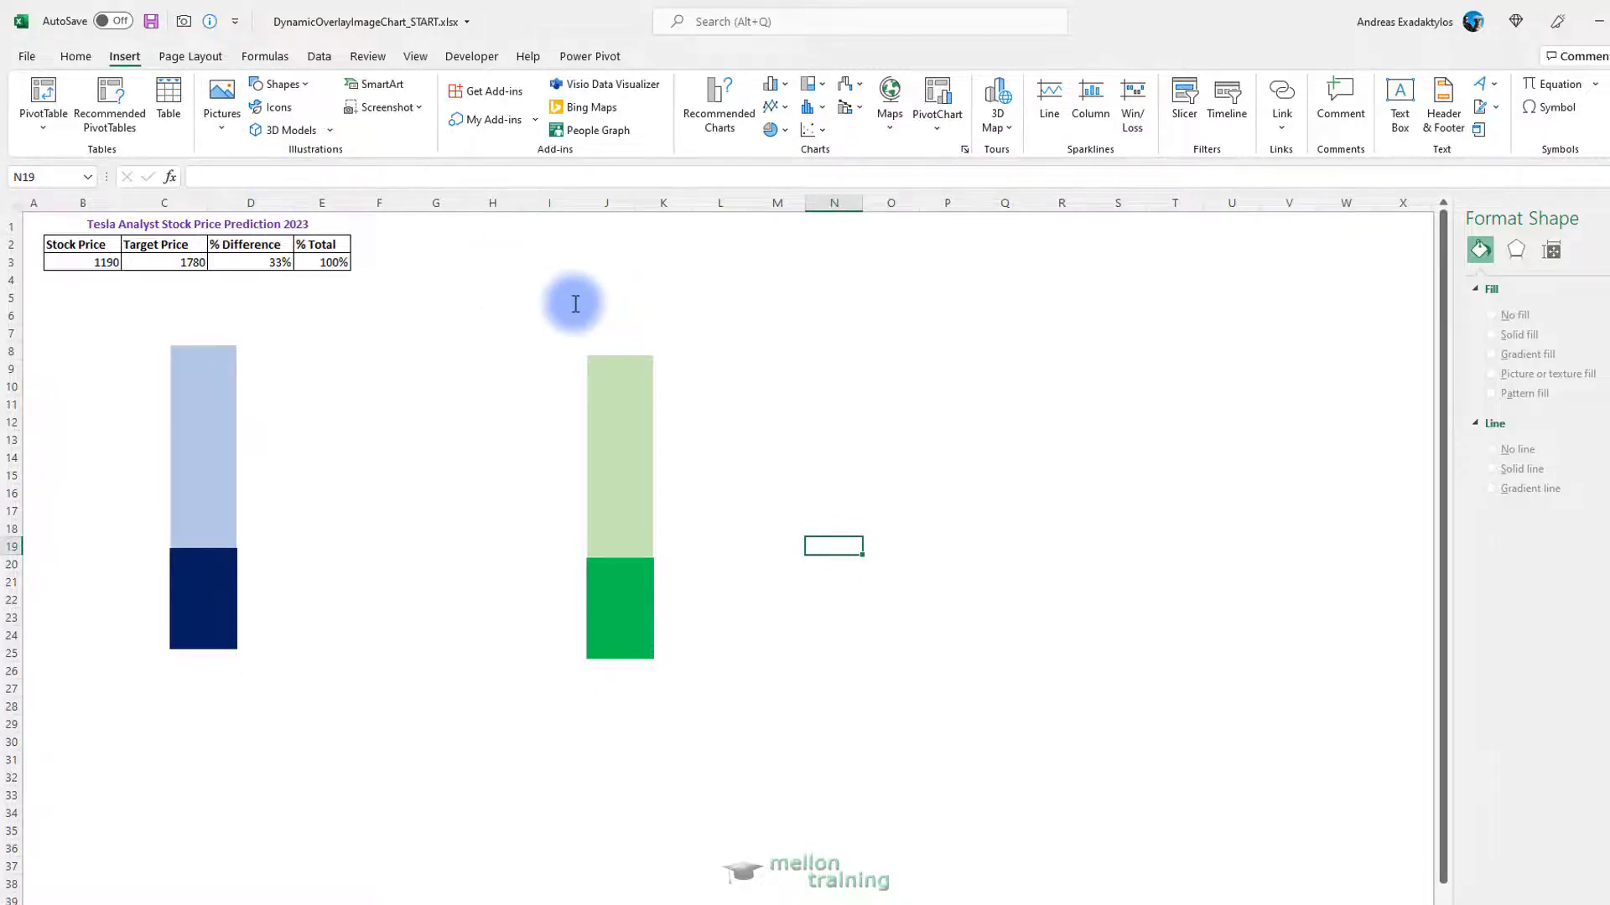
pyautogui.click(577, 147)
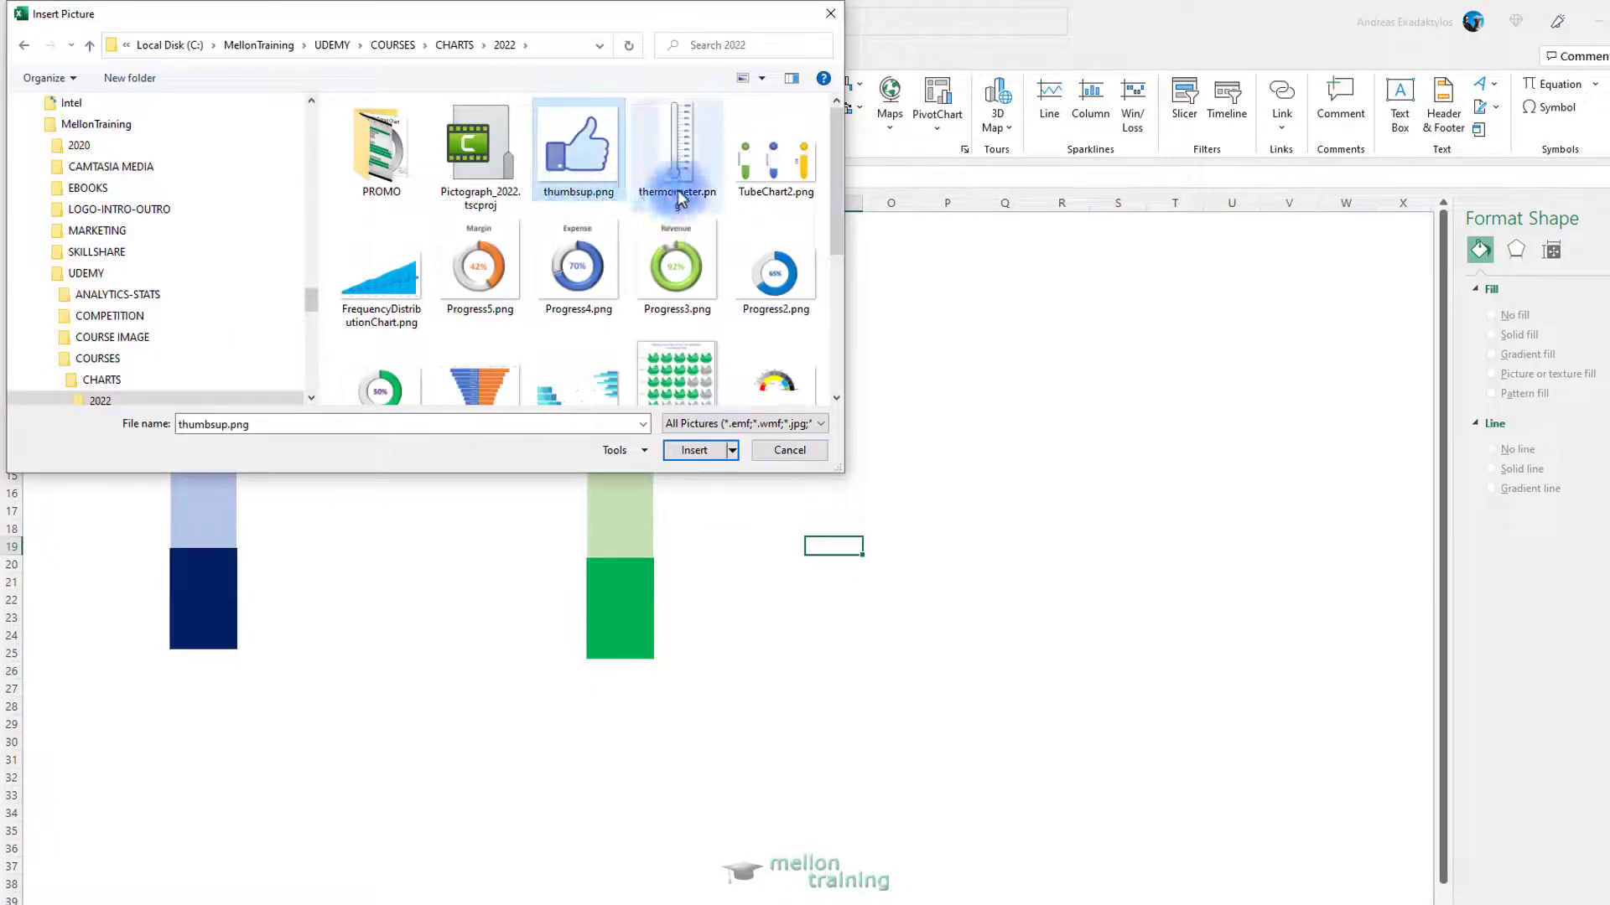
pyautogui.keyDown('ctrl'); pyautogui.click(679, 198); pyautogui.keyUp('ctrl')
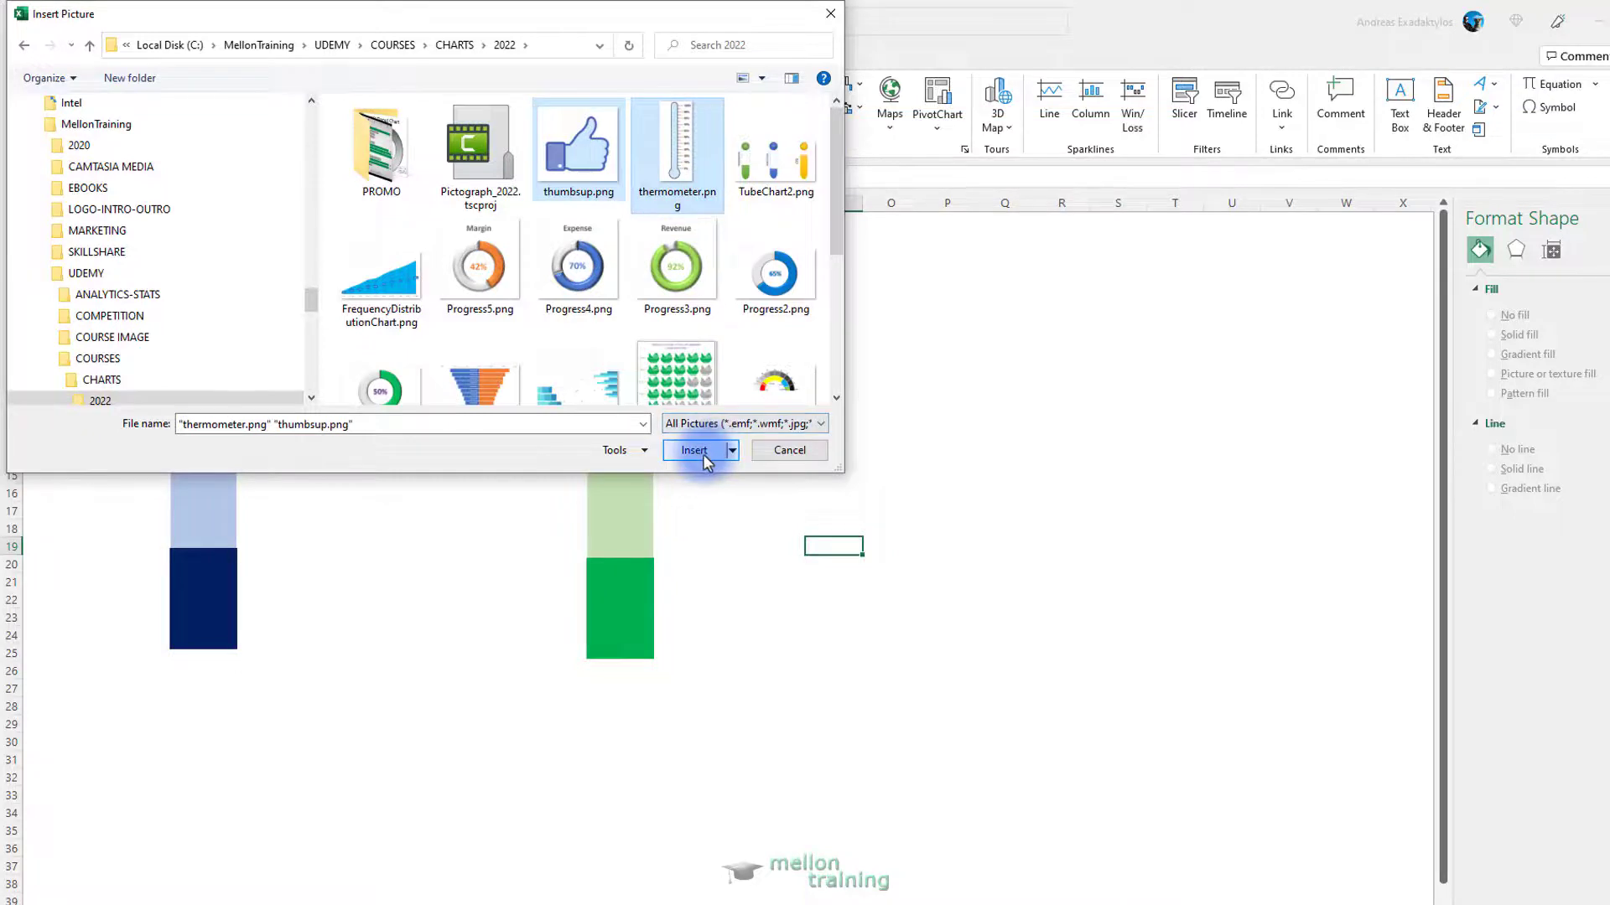
pyautogui.click(703, 455)
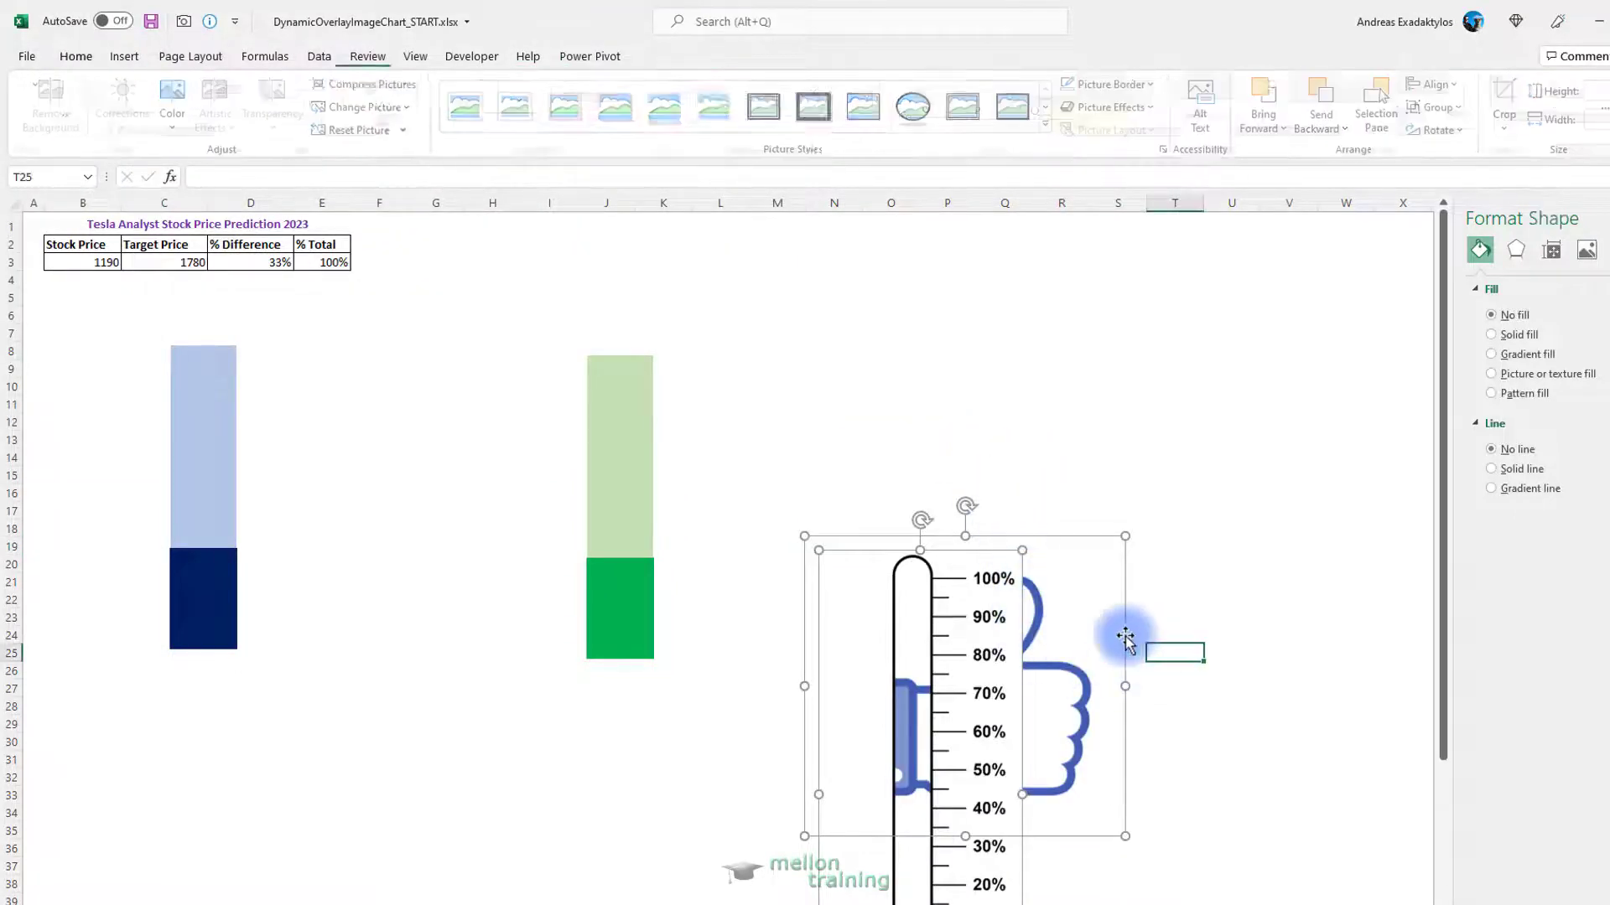
# Step: Move the thumbs-up picture beside the green chart over columns O to S and the thermometer picture between the two charts
pyautogui.click(977, 654)
pyautogui.moveTo(978, 654); pyautogui.dragTo(1120, 500)
pyautogui.moveTo(758, 521); pyautogui.dragTo(347, 368)
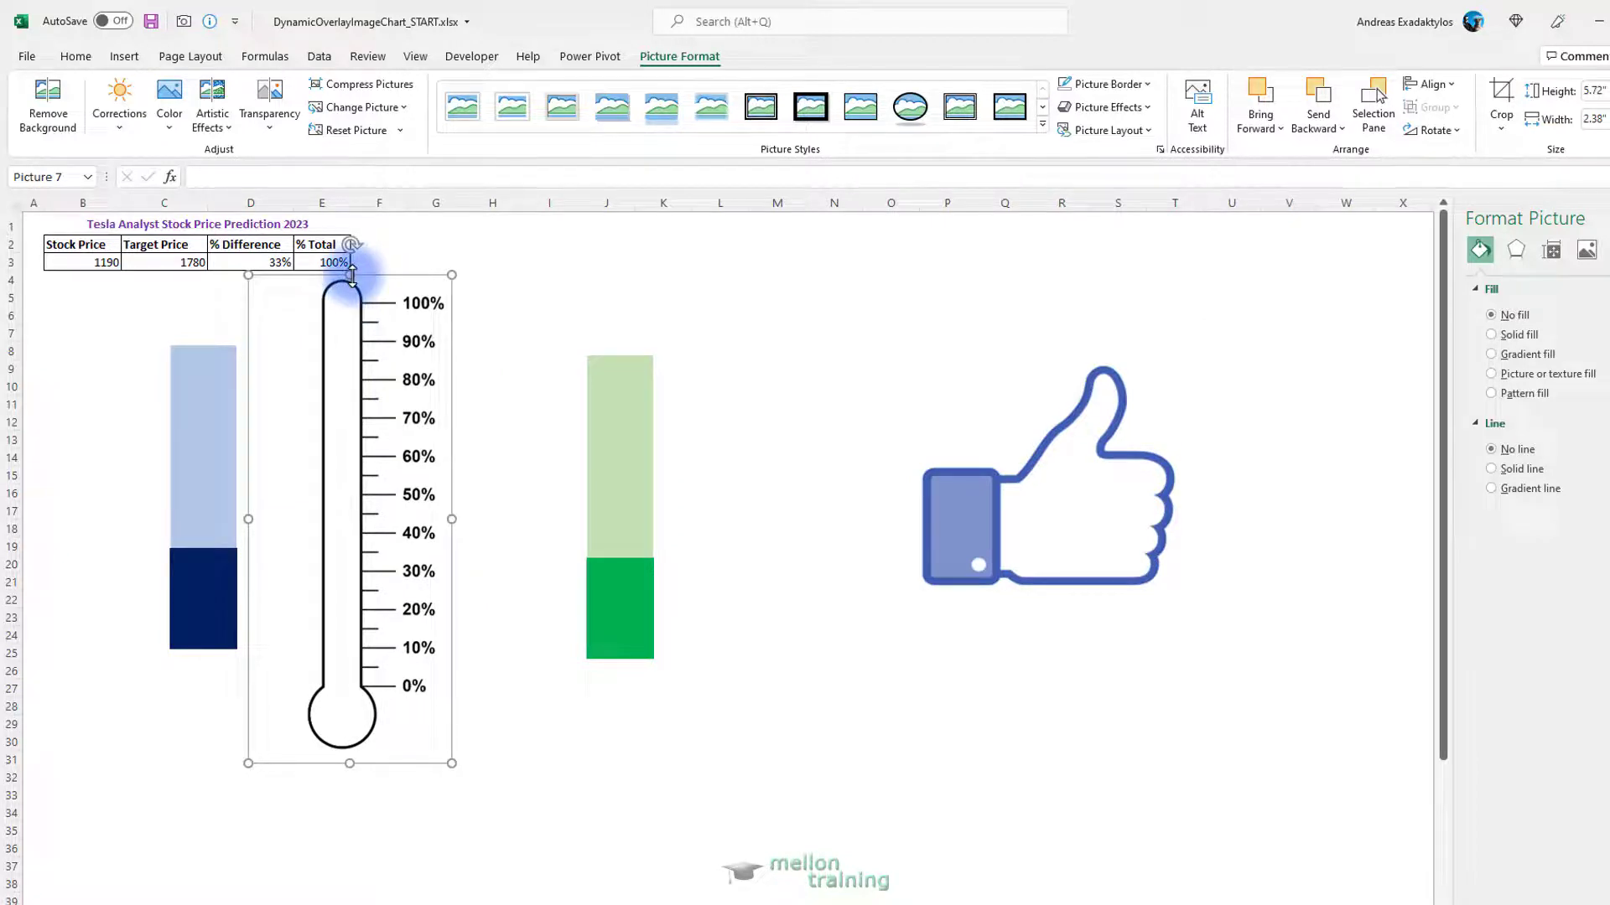
# Step: Shrink the thermometer picture to about 4.45" high and place it over the blue chart, aligning its 0–100% scale with the columns
pyautogui.moveTo(350, 275); pyautogui.dragTo(341, 420)
pyautogui.moveTo(341, 521); pyautogui.dragTo(348, 466)
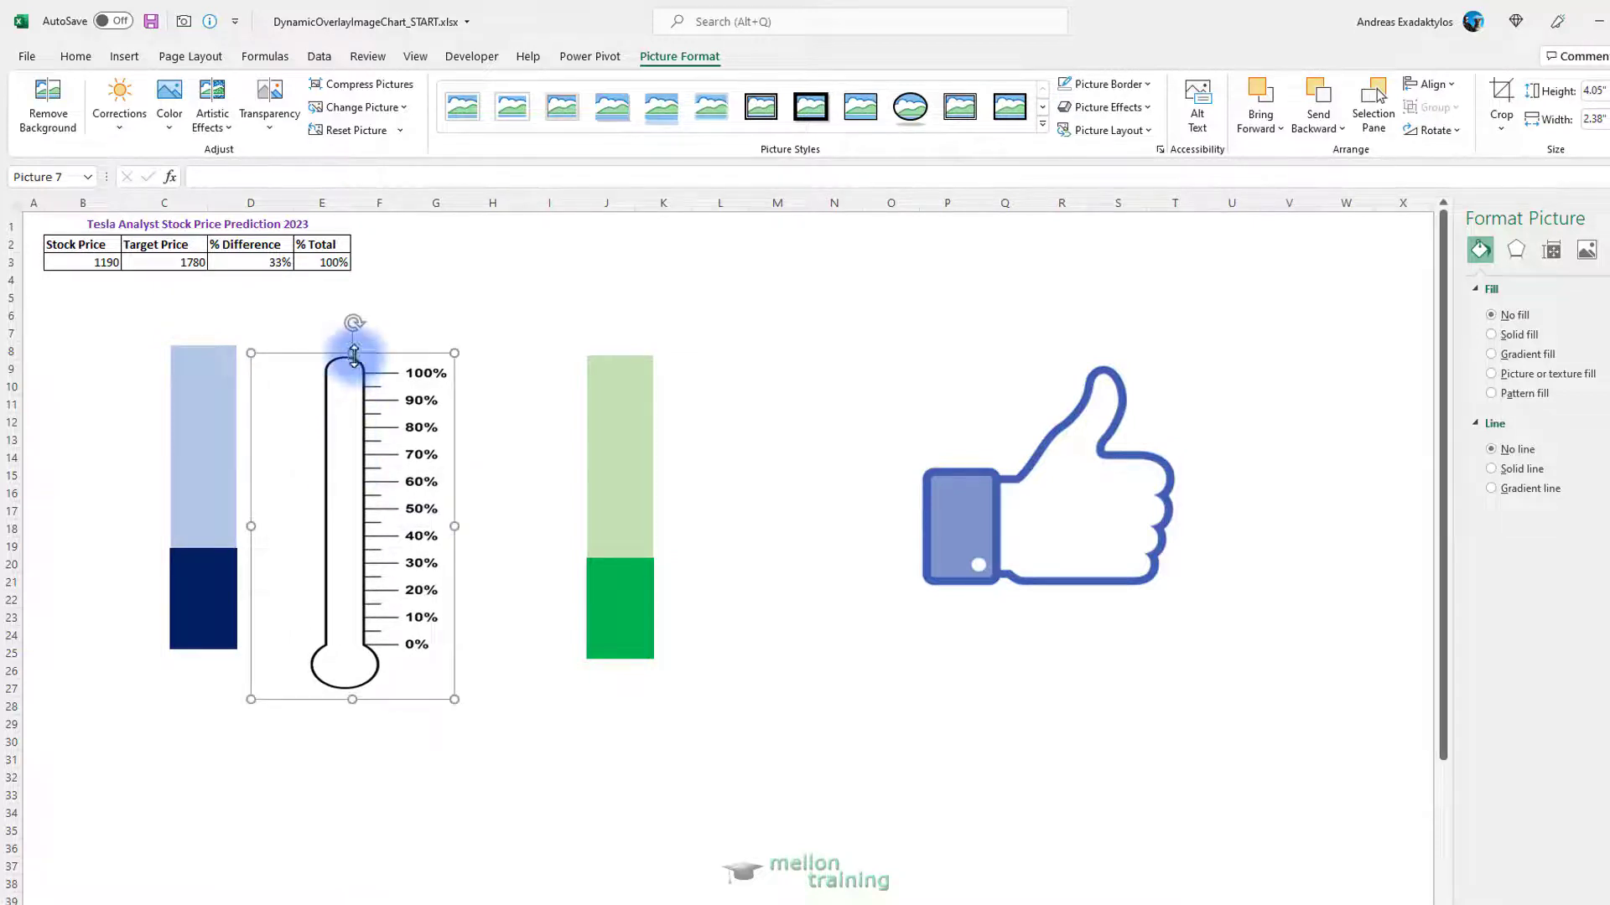
pyautogui.moveTo(353, 352); pyautogui.dragTo(355, 325)
pyautogui.moveTo(353, 447); pyautogui.dragTo(225, 446)
pyautogui.click(390, 437)
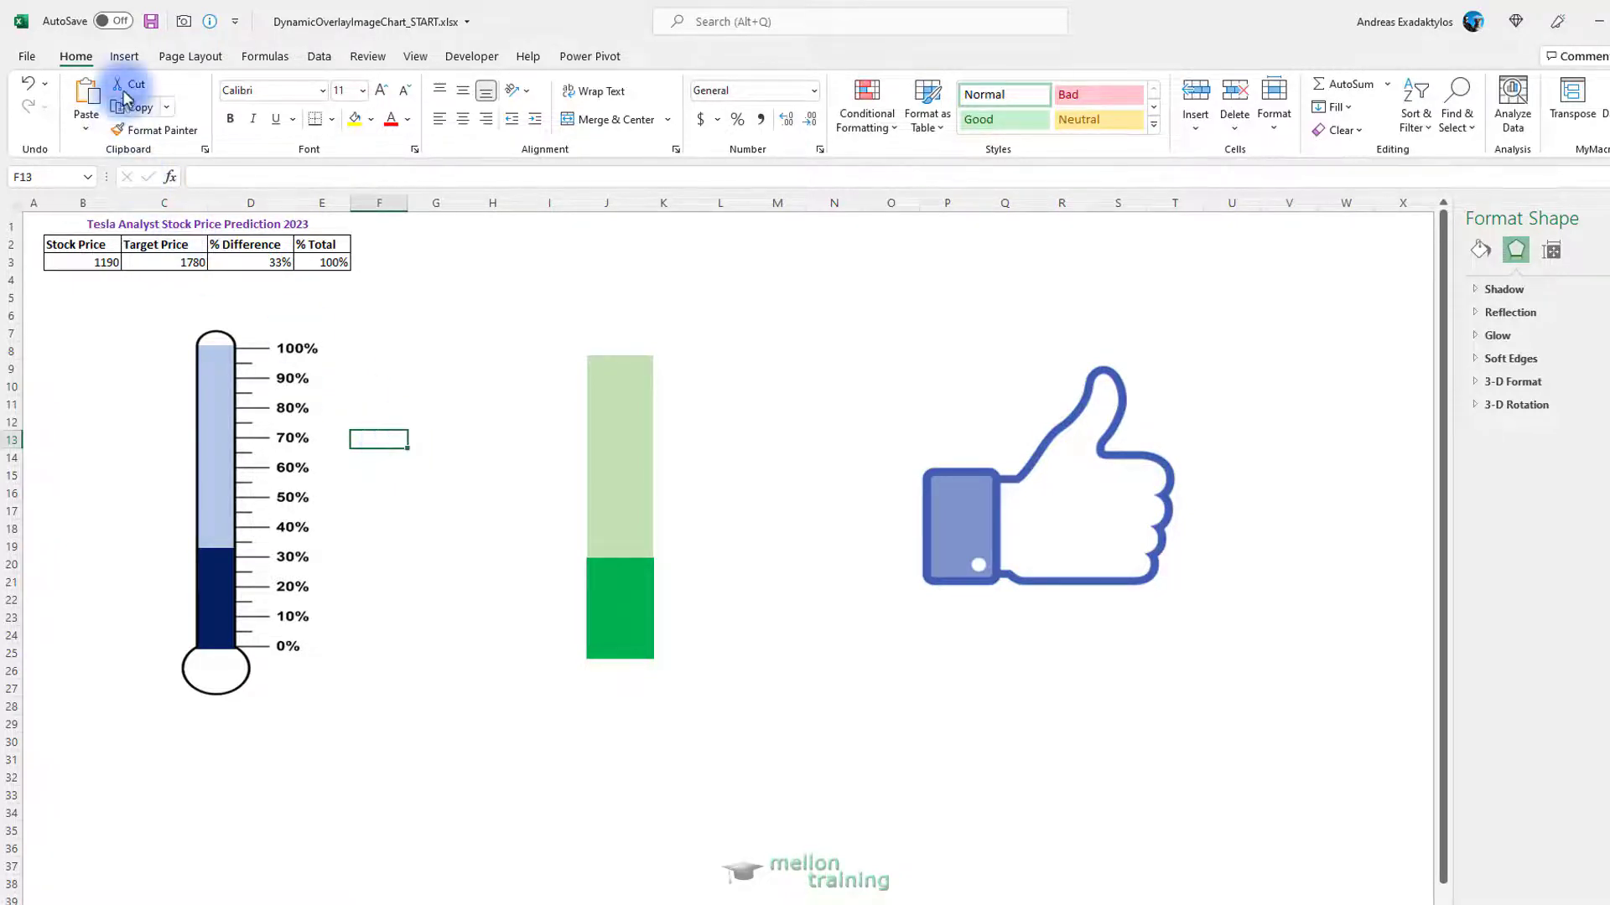
# Step: Draw an oval about 0.64" high and 0.82" wide covering the thermometer's bulb
pyautogui.click(125, 57)
pyautogui.click(309, 87)
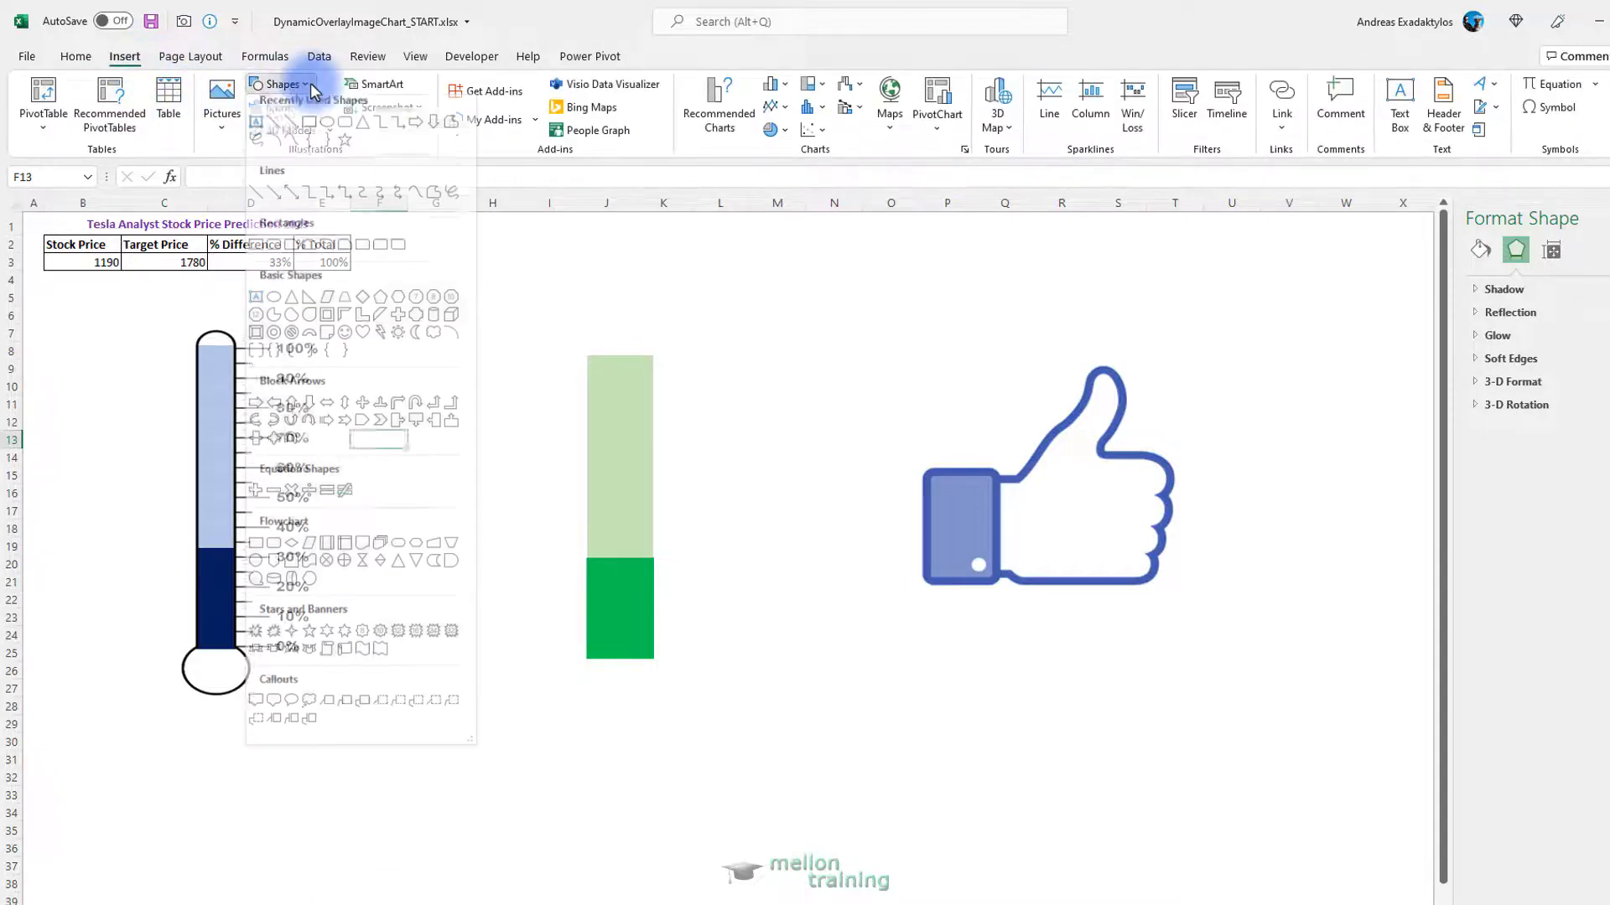
pyautogui.click(327, 134)
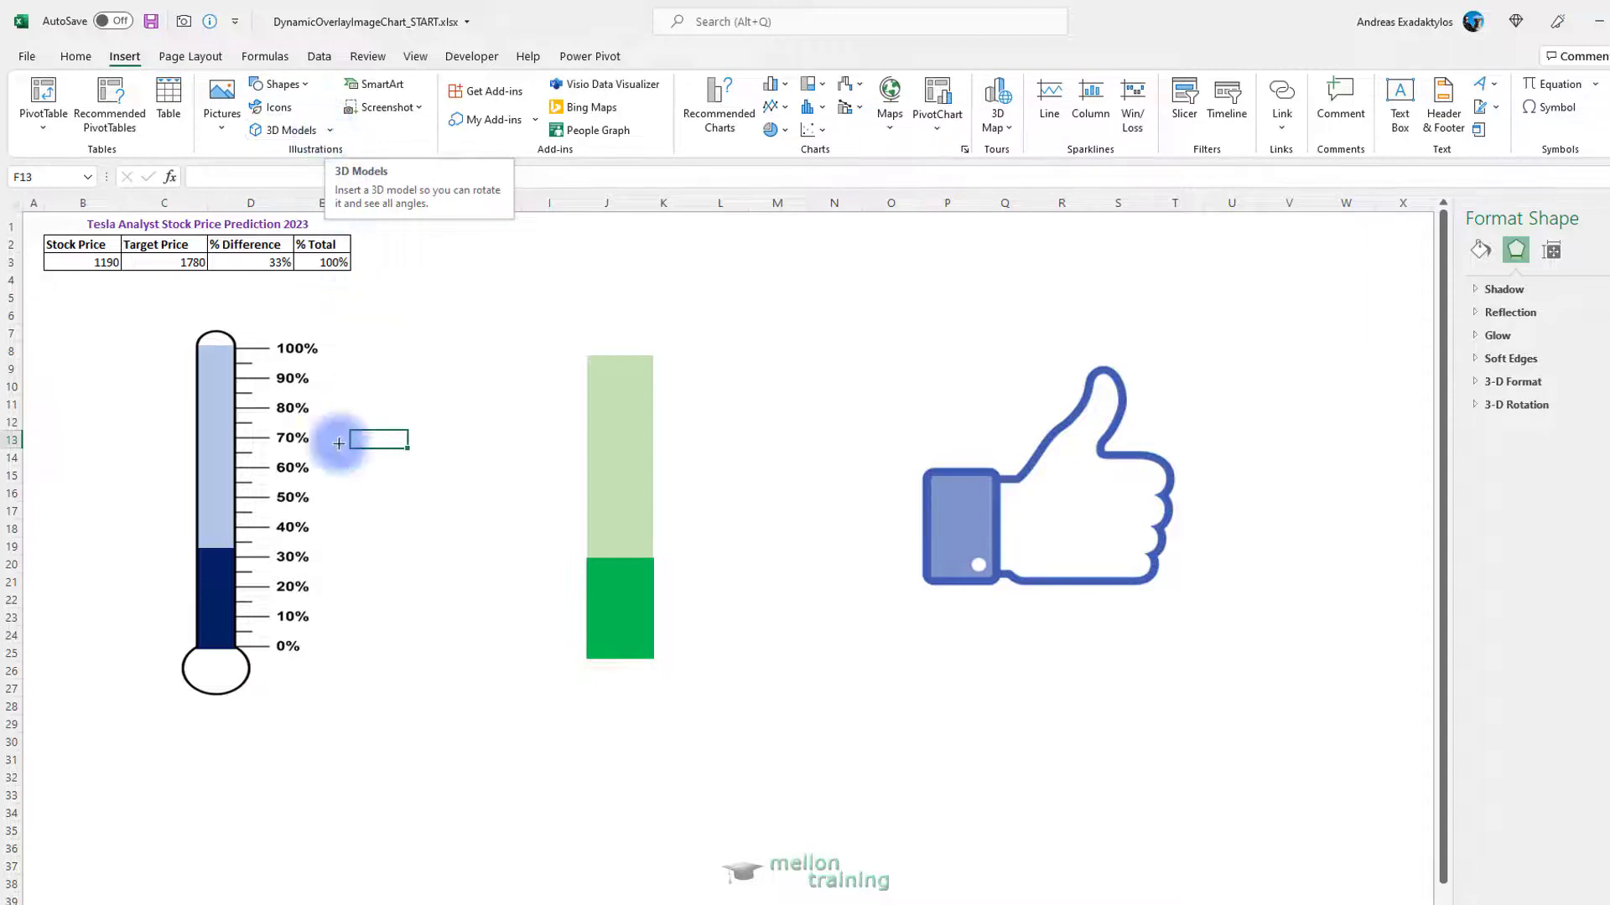
pyautogui.moveTo(190, 651); pyautogui.dragTo(255, 699)
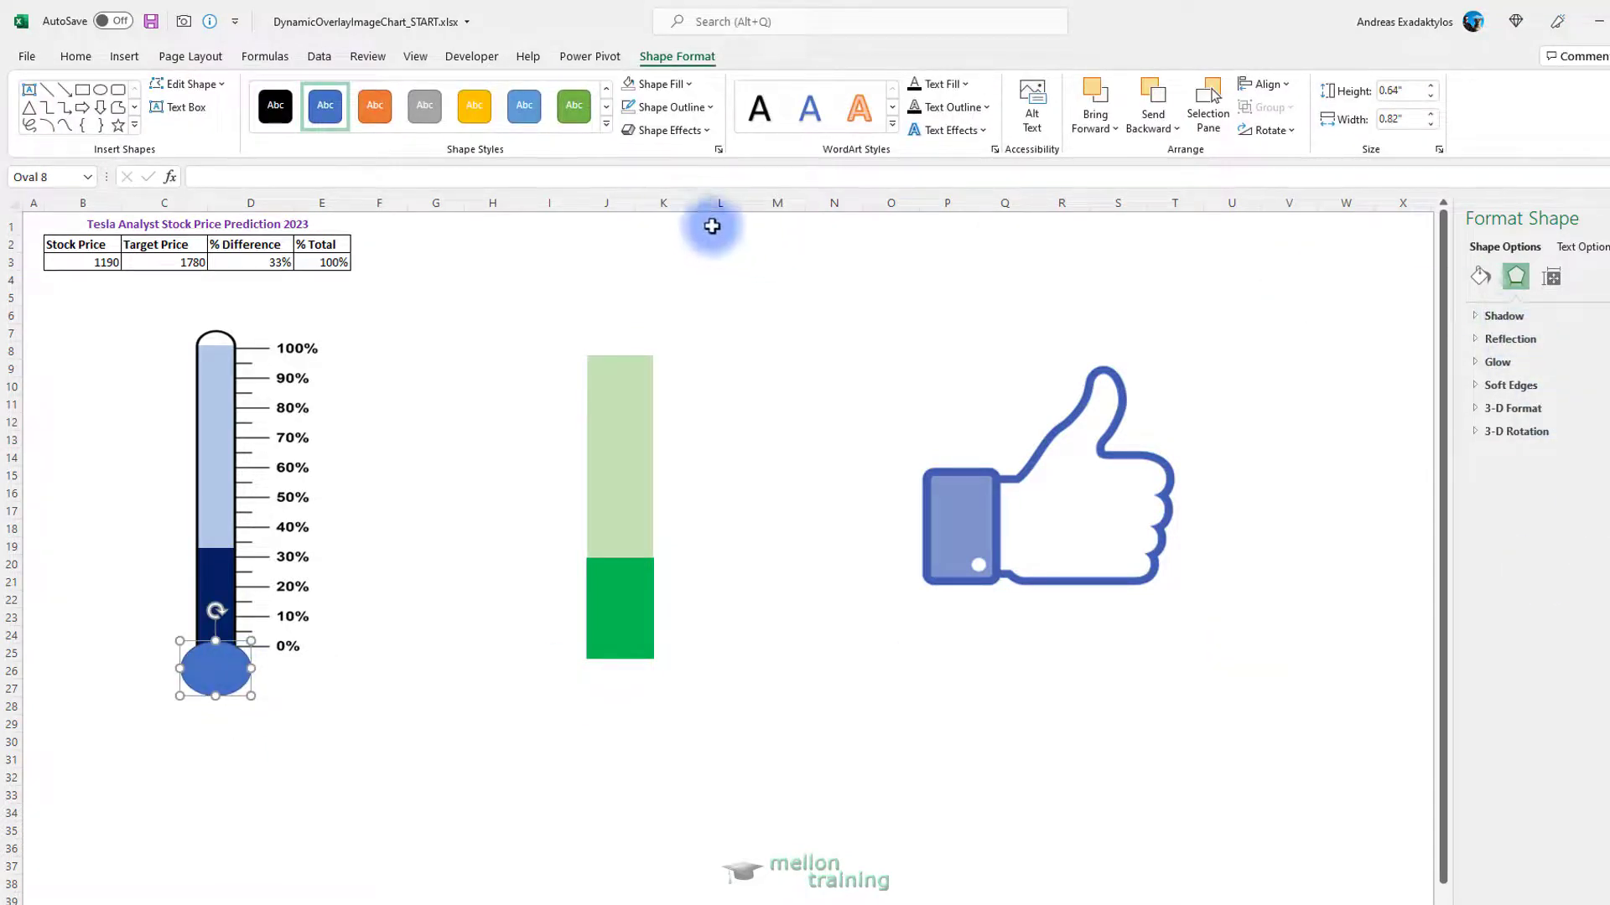
# Step: Set the bulb oval's fill and outline to the standard dark blue
pyautogui.click(685, 84)
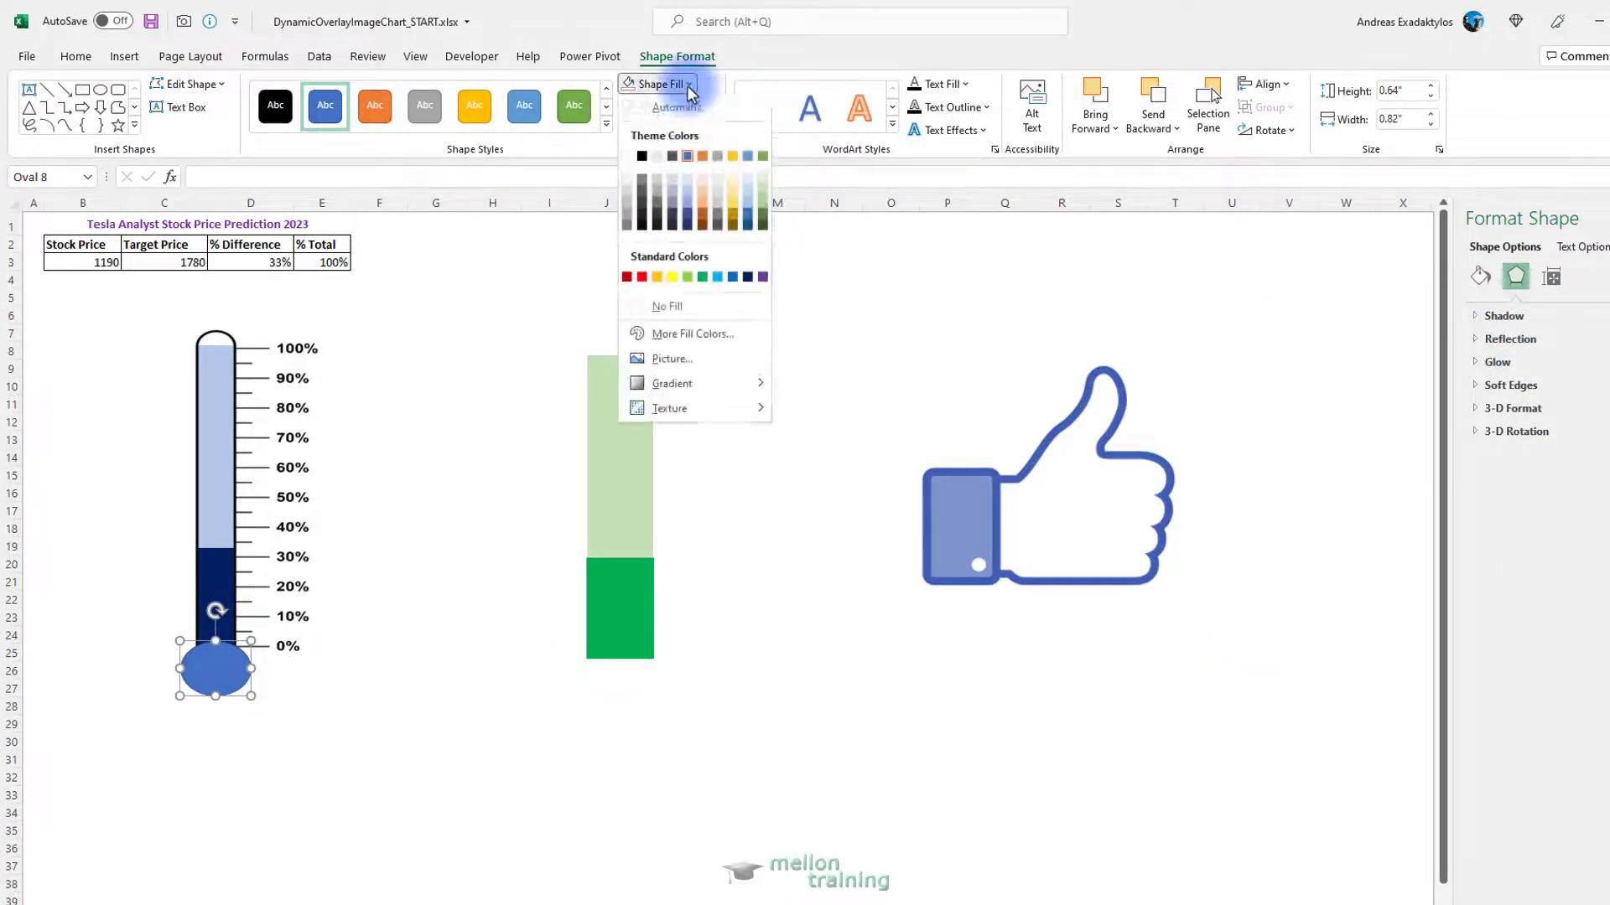
pyautogui.click(744, 278)
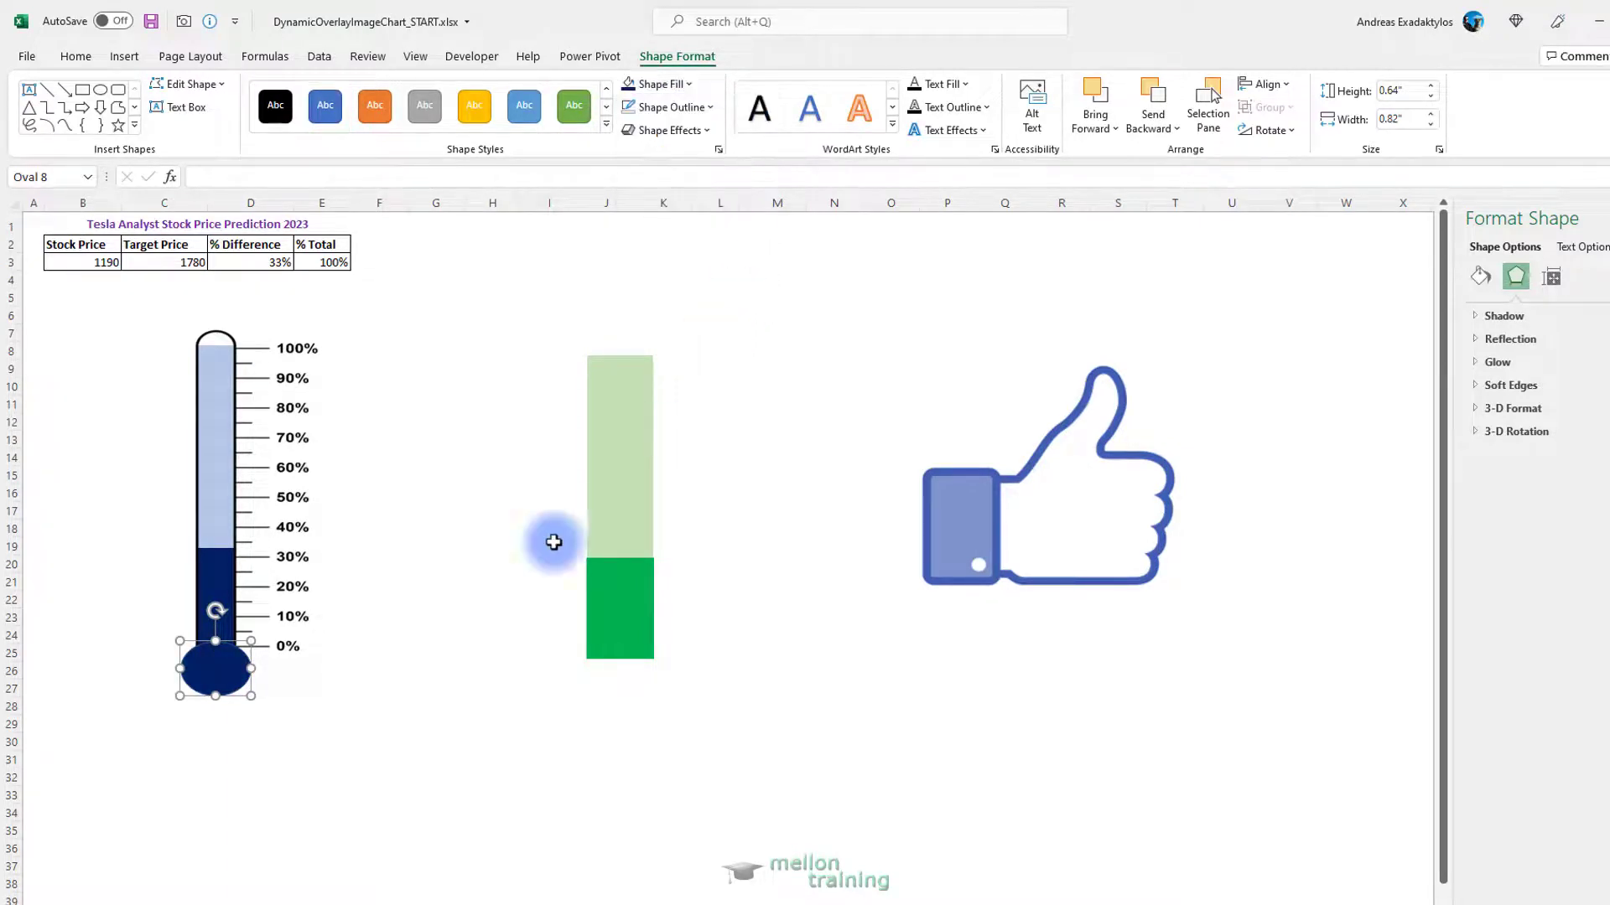
pyautogui.click(706, 108)
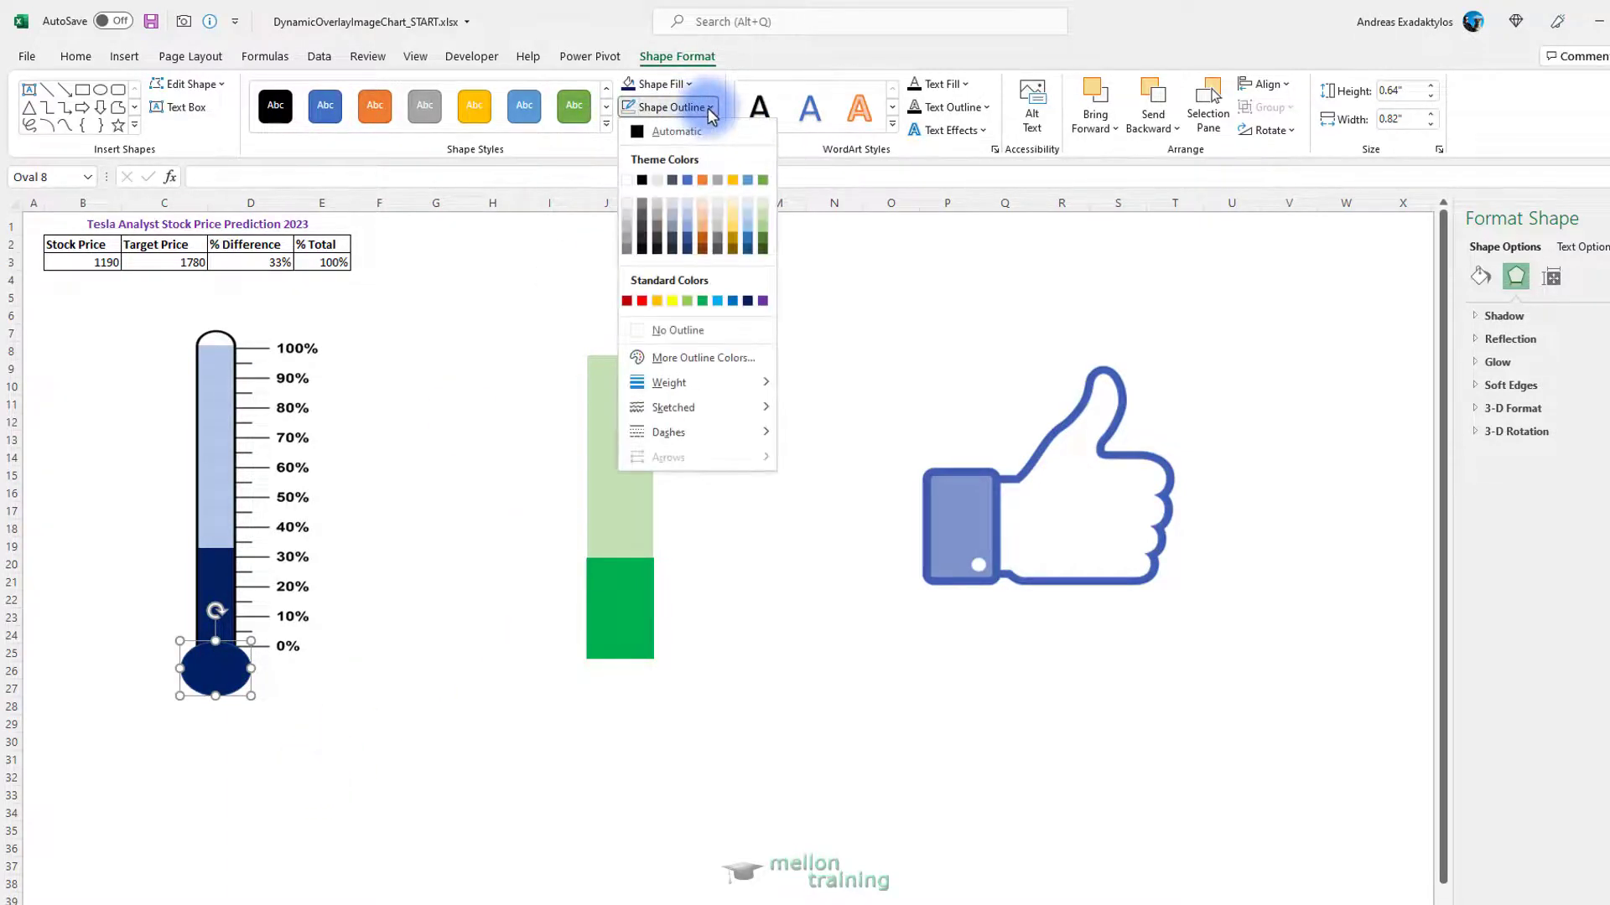
pyautogui.click(742, 302)
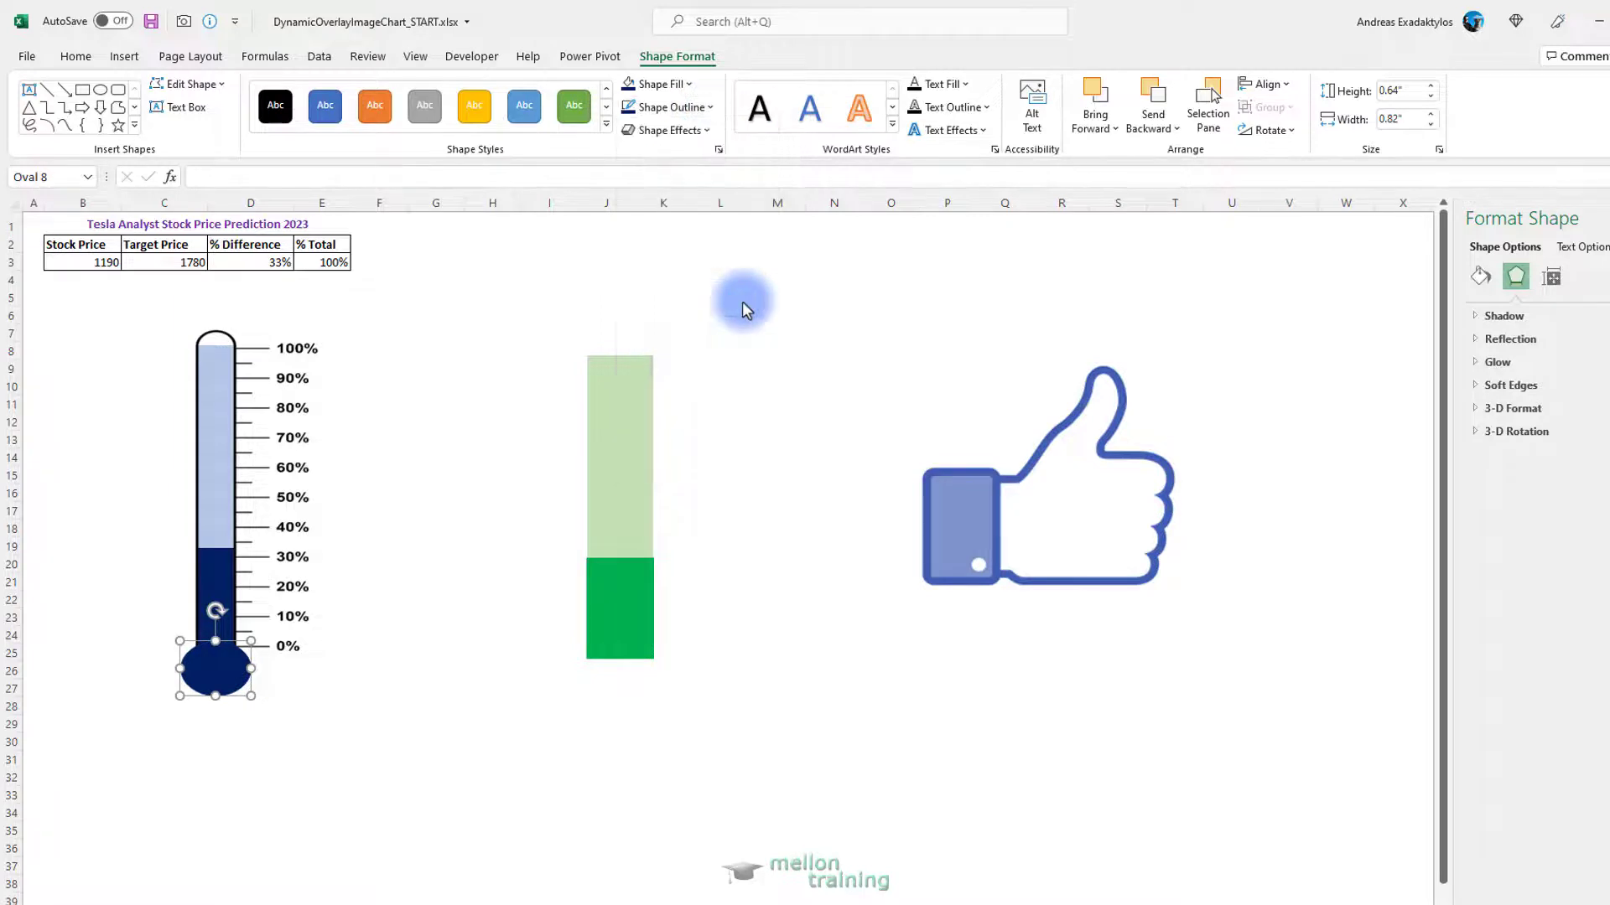
pyautogui.click(340, 687)
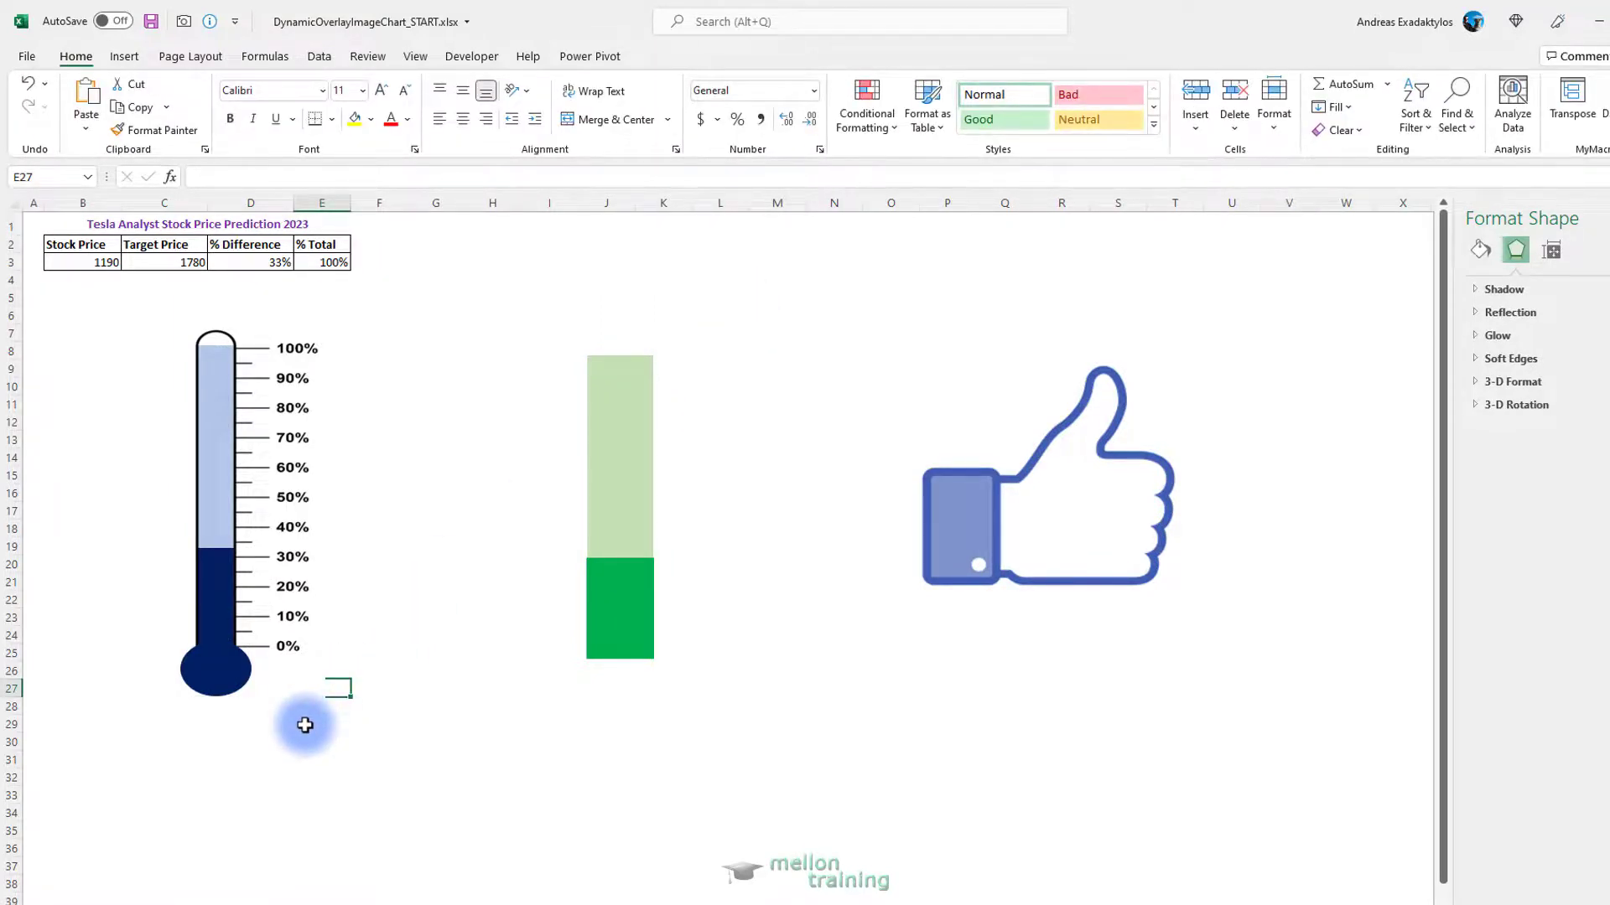
# Step: Group the bulb oval with the thermometer picture
pyautogui.click(205, 671)
pyautogui.keyDown('ctrl'); pyautogui.click(254, 531); pyautogui.keyUp('ctrl')
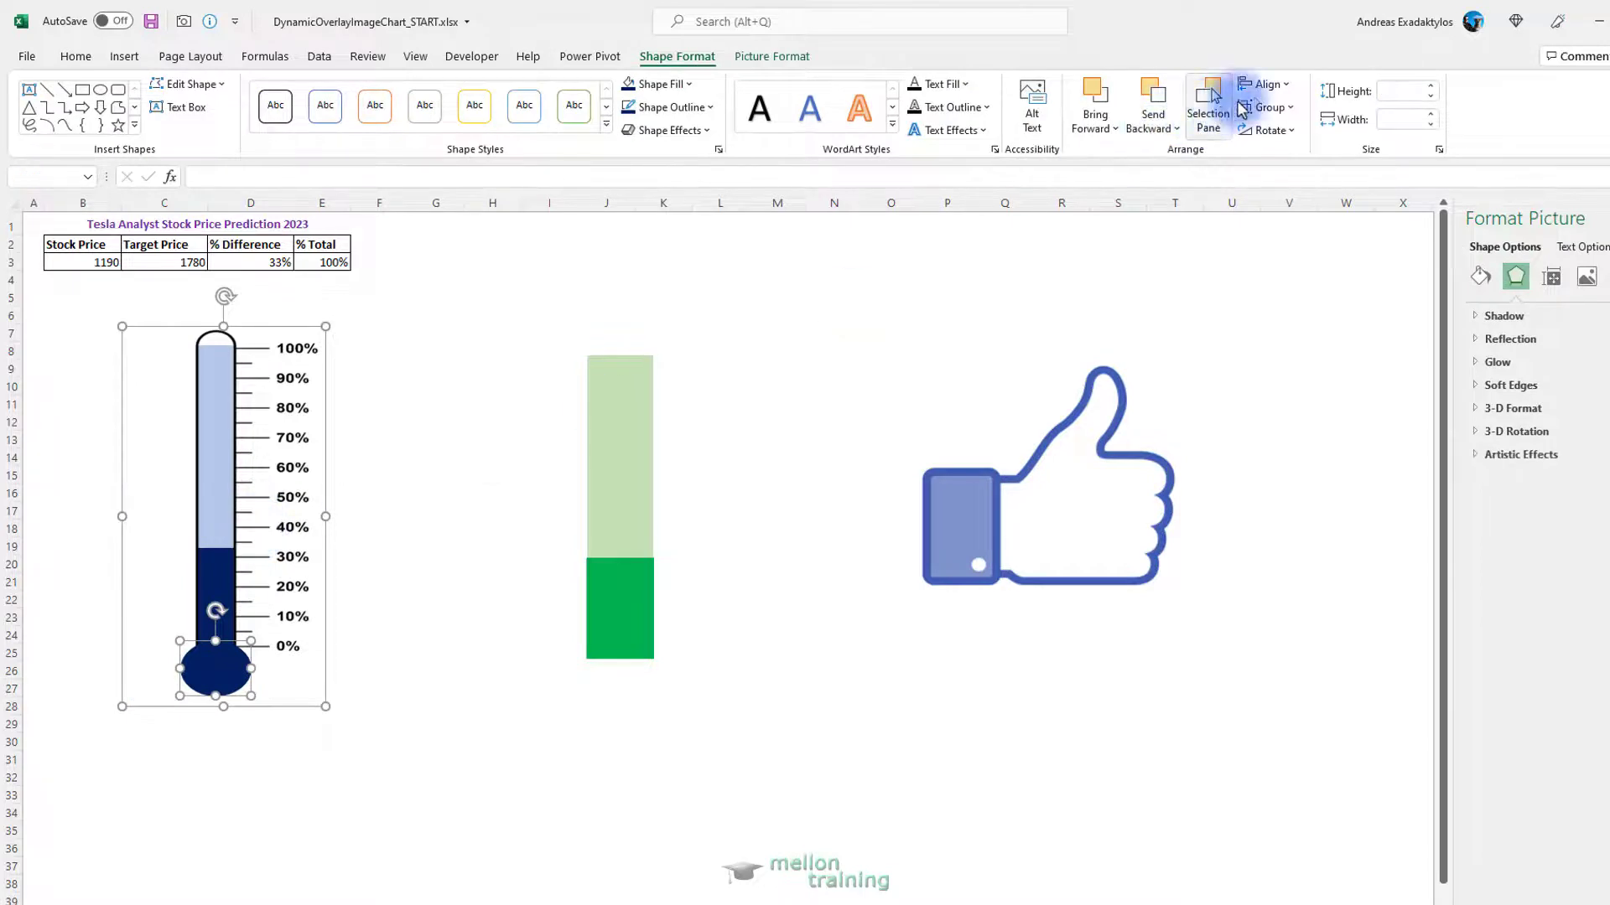
pyautogui.click(1268, 107)
pyautogui.click(1257, 130)
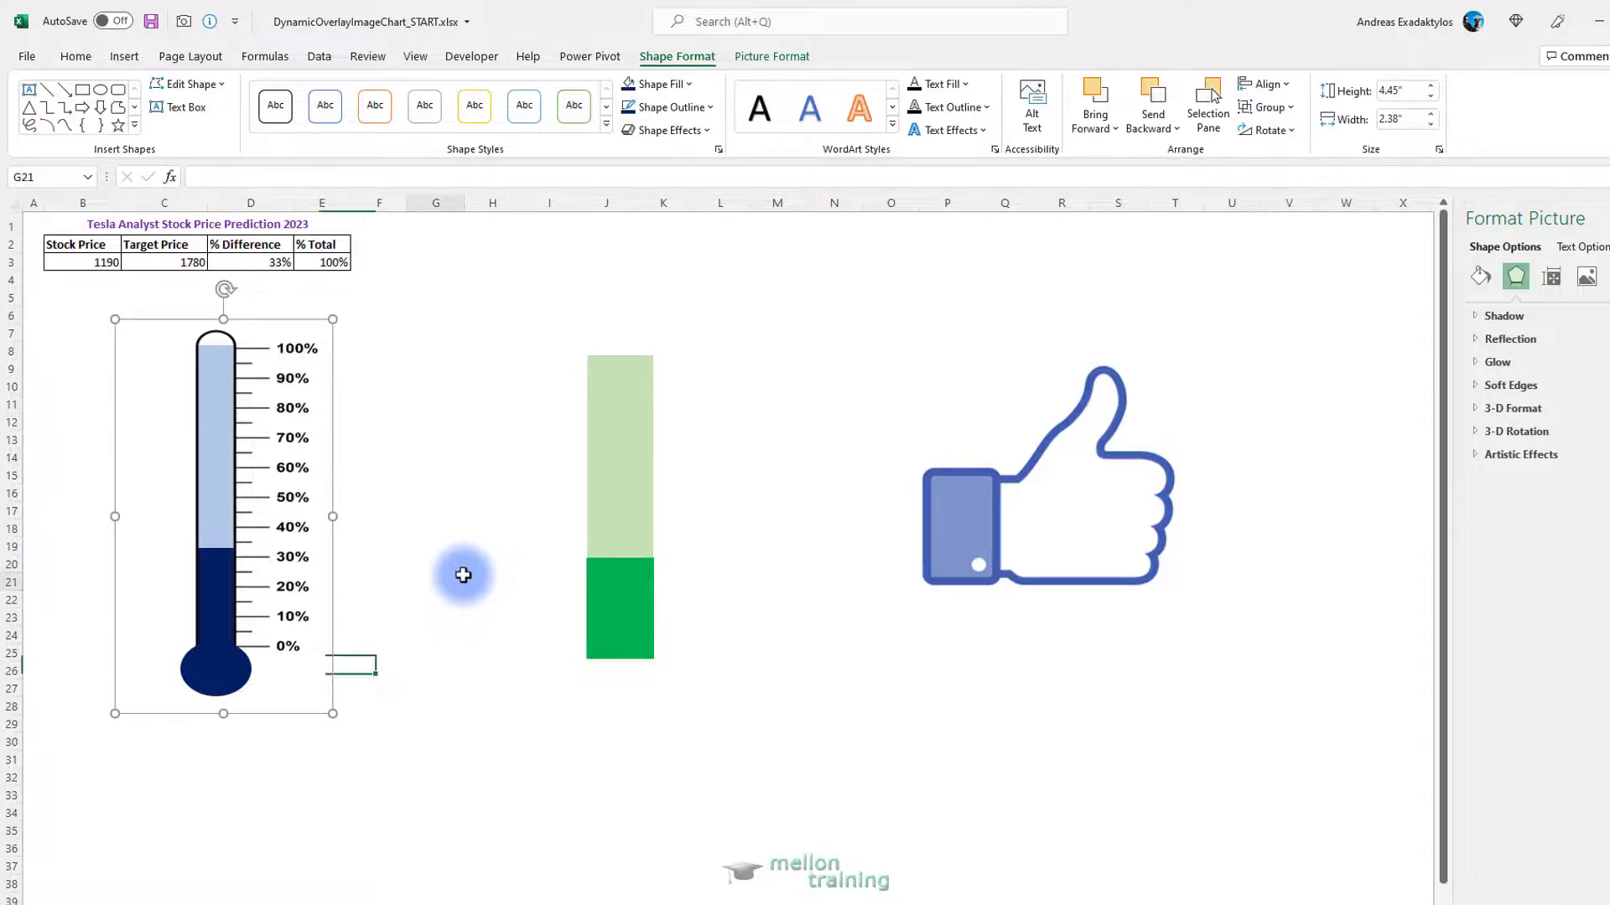
pyautogui.click(463, 575)
# Step: Test the charts with a Stock Price of 700 in B3 and undo the entry
pyautogui.click(105, 262)
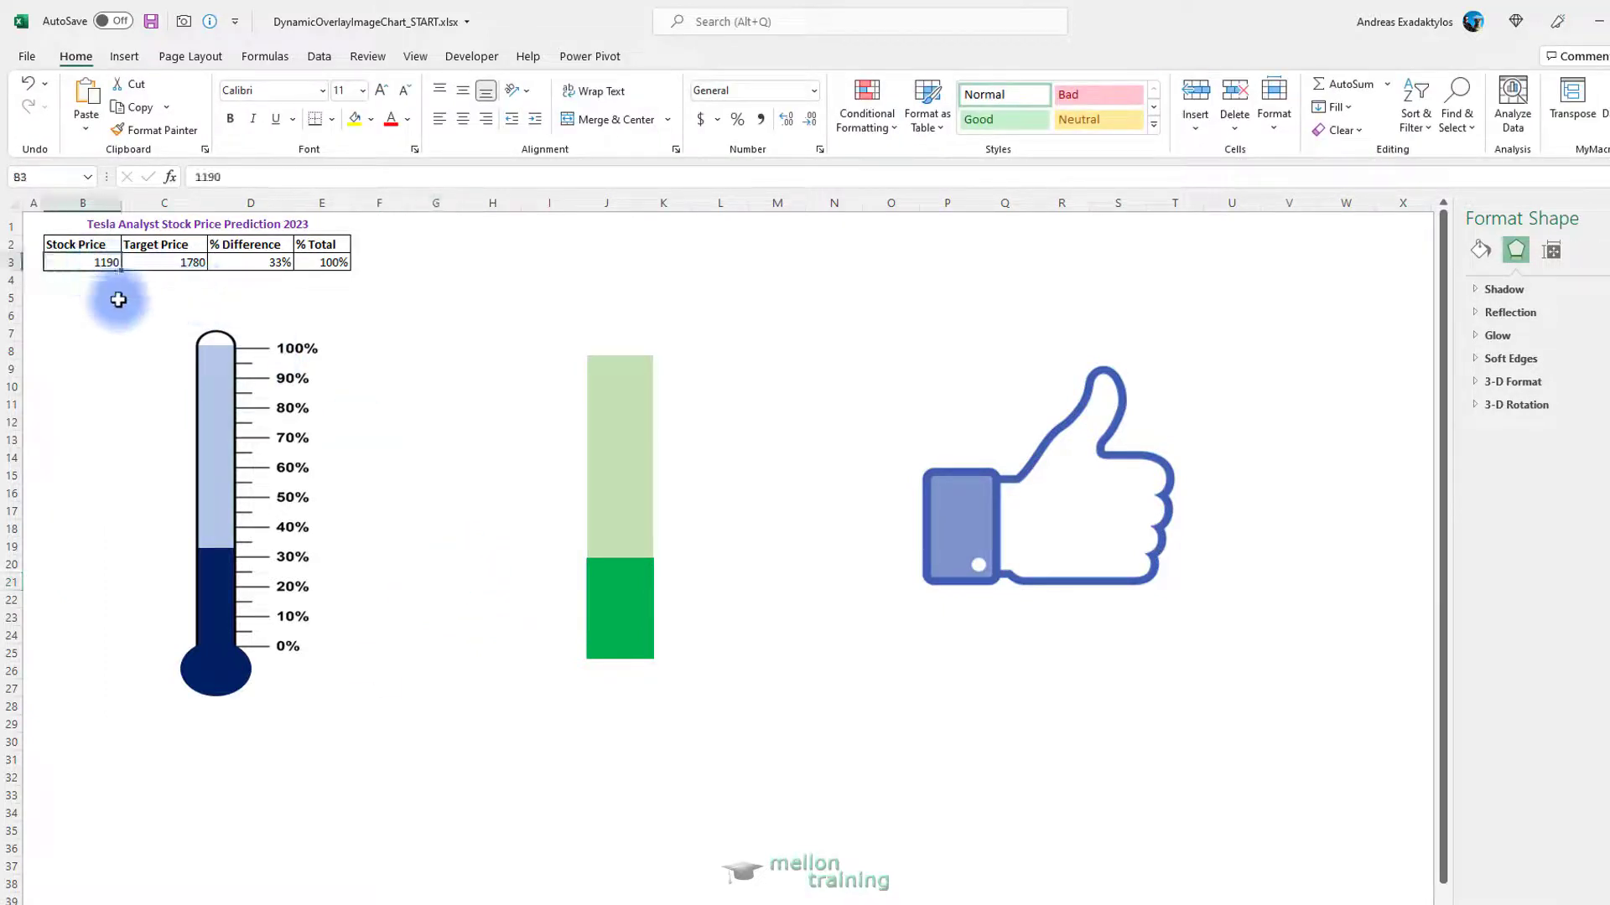
pyautogui.write('700')
pyautogui.press('Return')
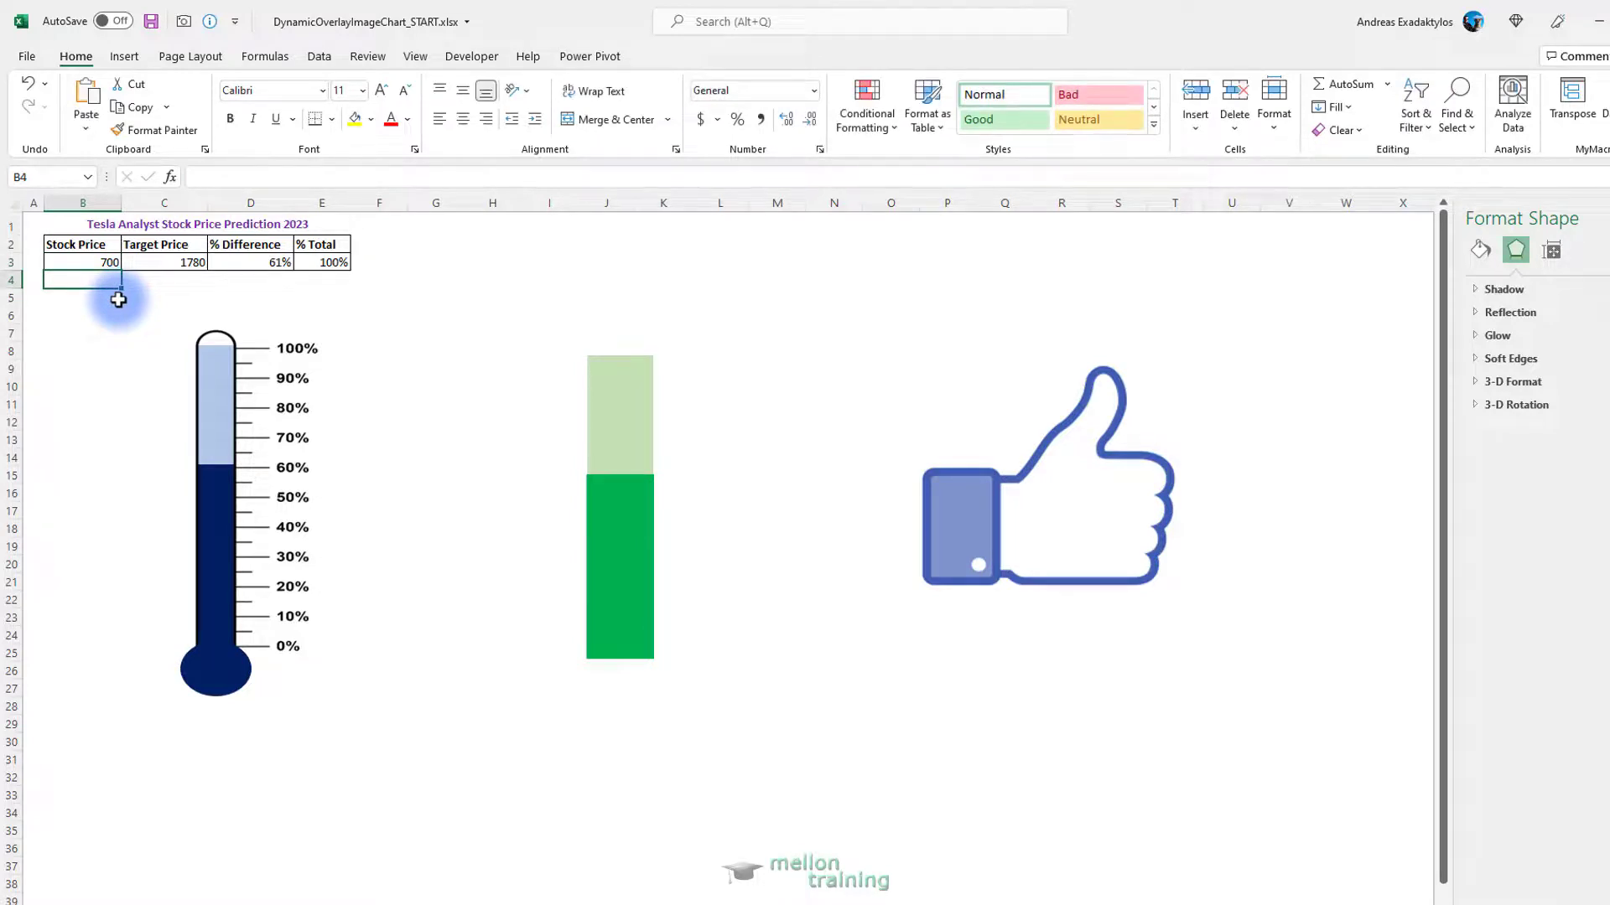
pyautogui.click(27, 83)
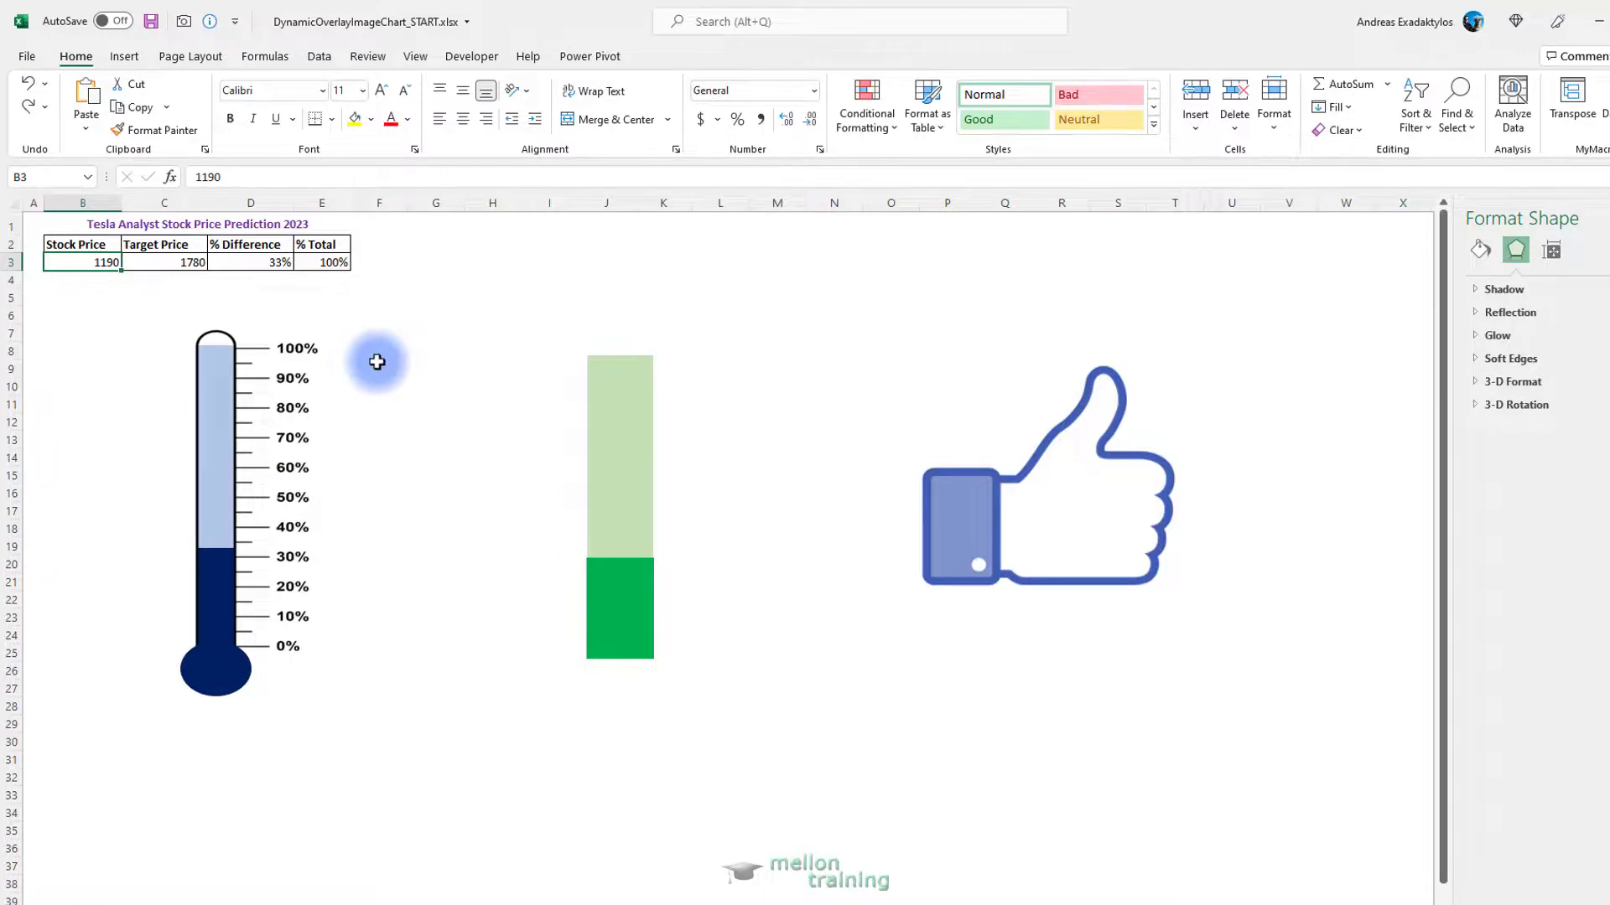